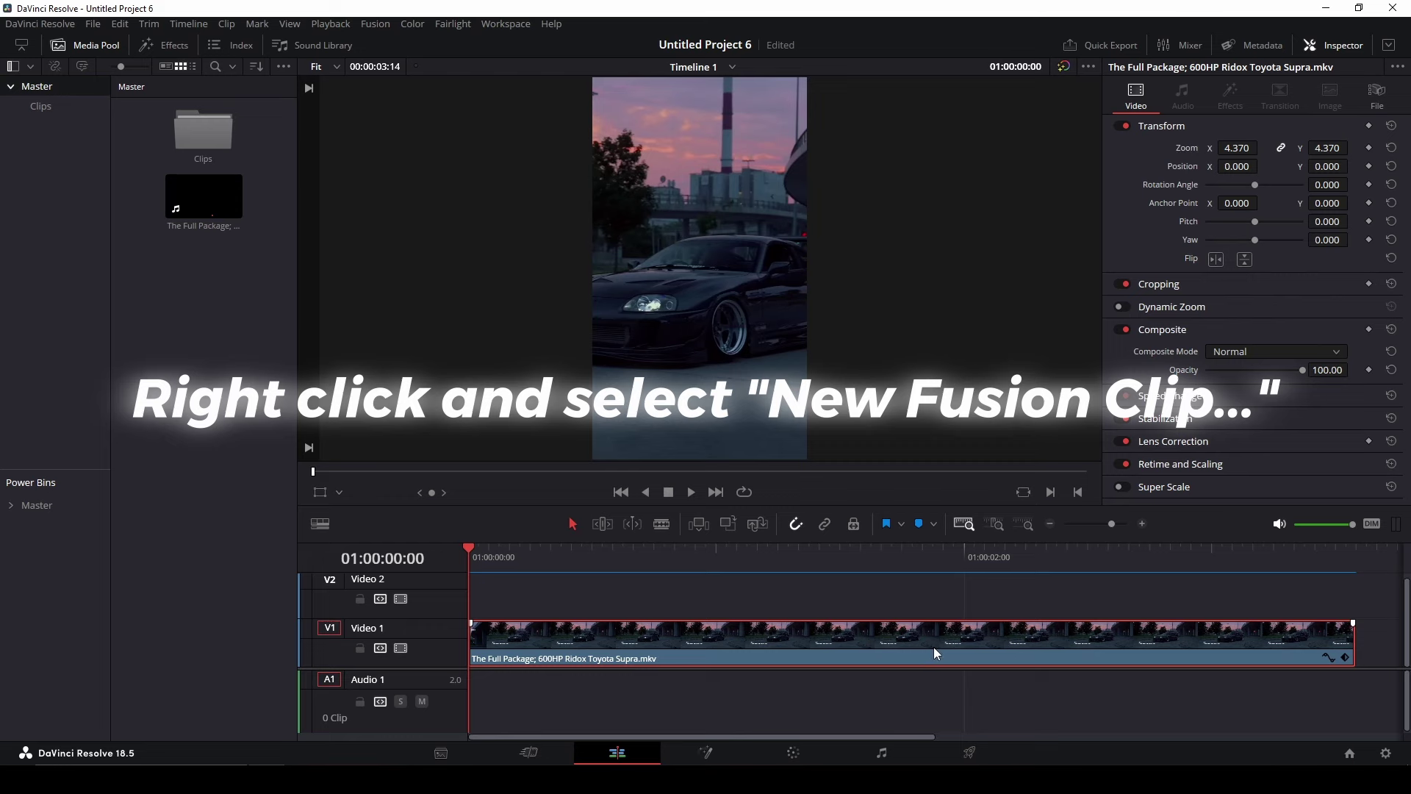
Step: Convert the Supra clip on V1 into Fusion Clip 1 and open it on the Fusion page
right_click(934, 647)
click(1032, 216)
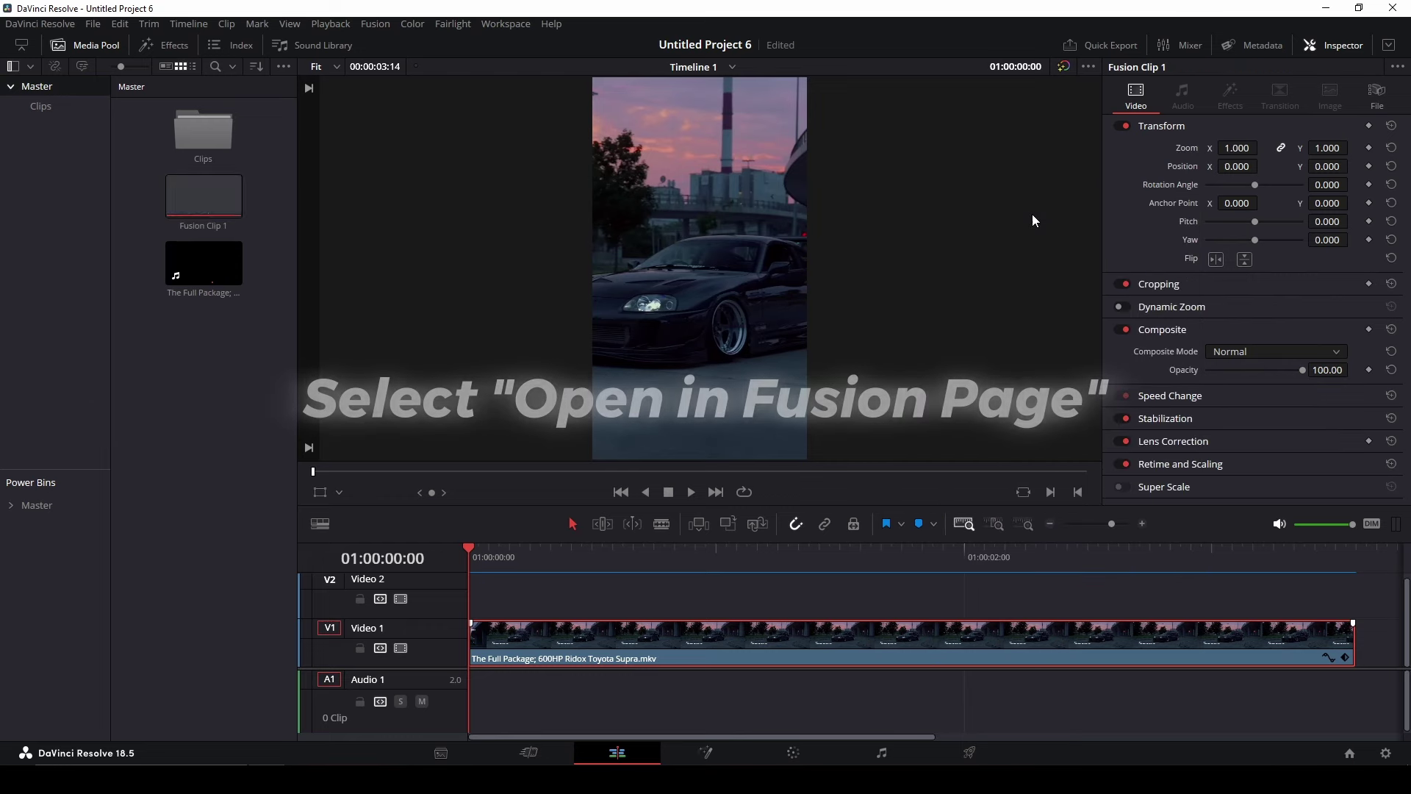
right_click(701, 654)
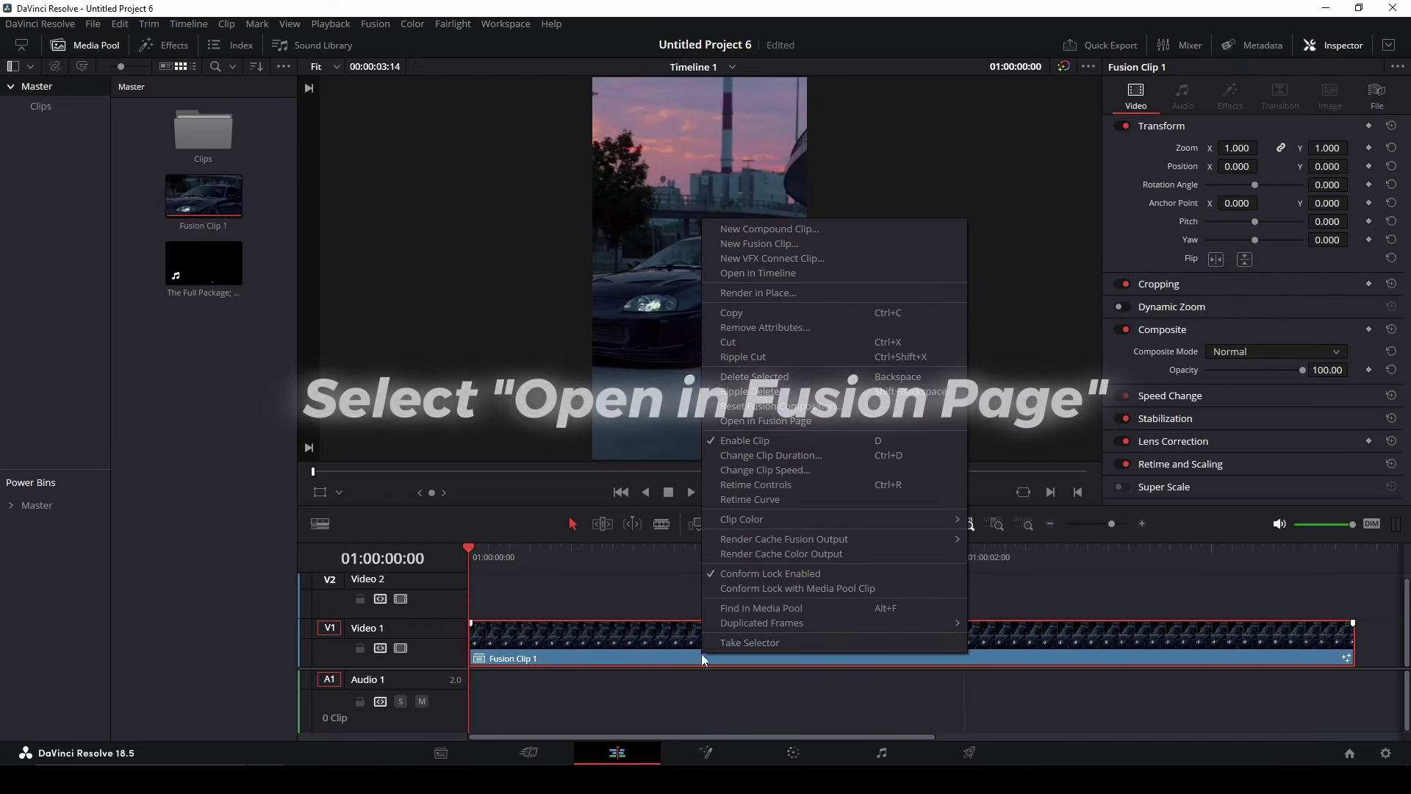
click(801, 422)
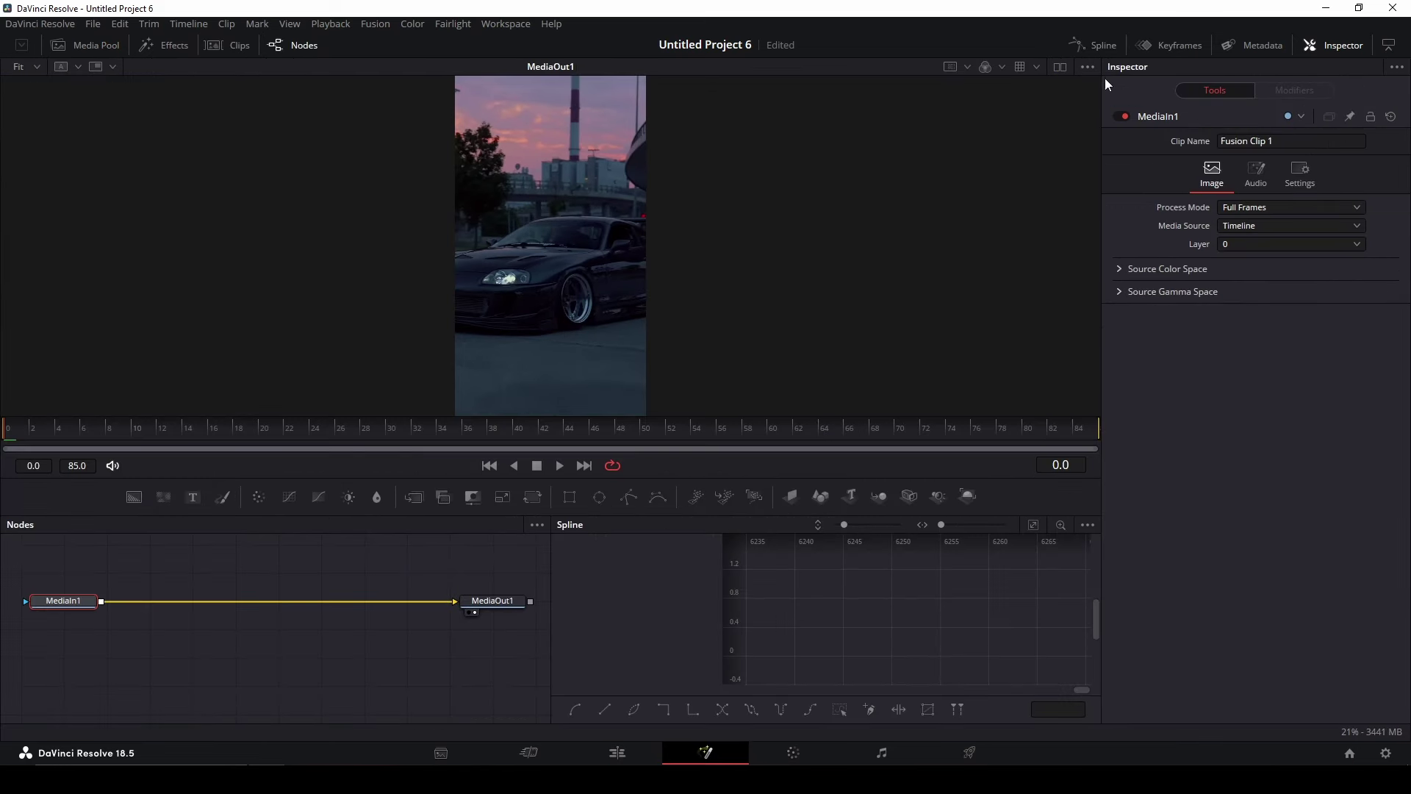
Step: Hide the Spline panel and paste a duplicate of MediaIn1 as MediaIn1_1
drag(439, 601, 506, 652)
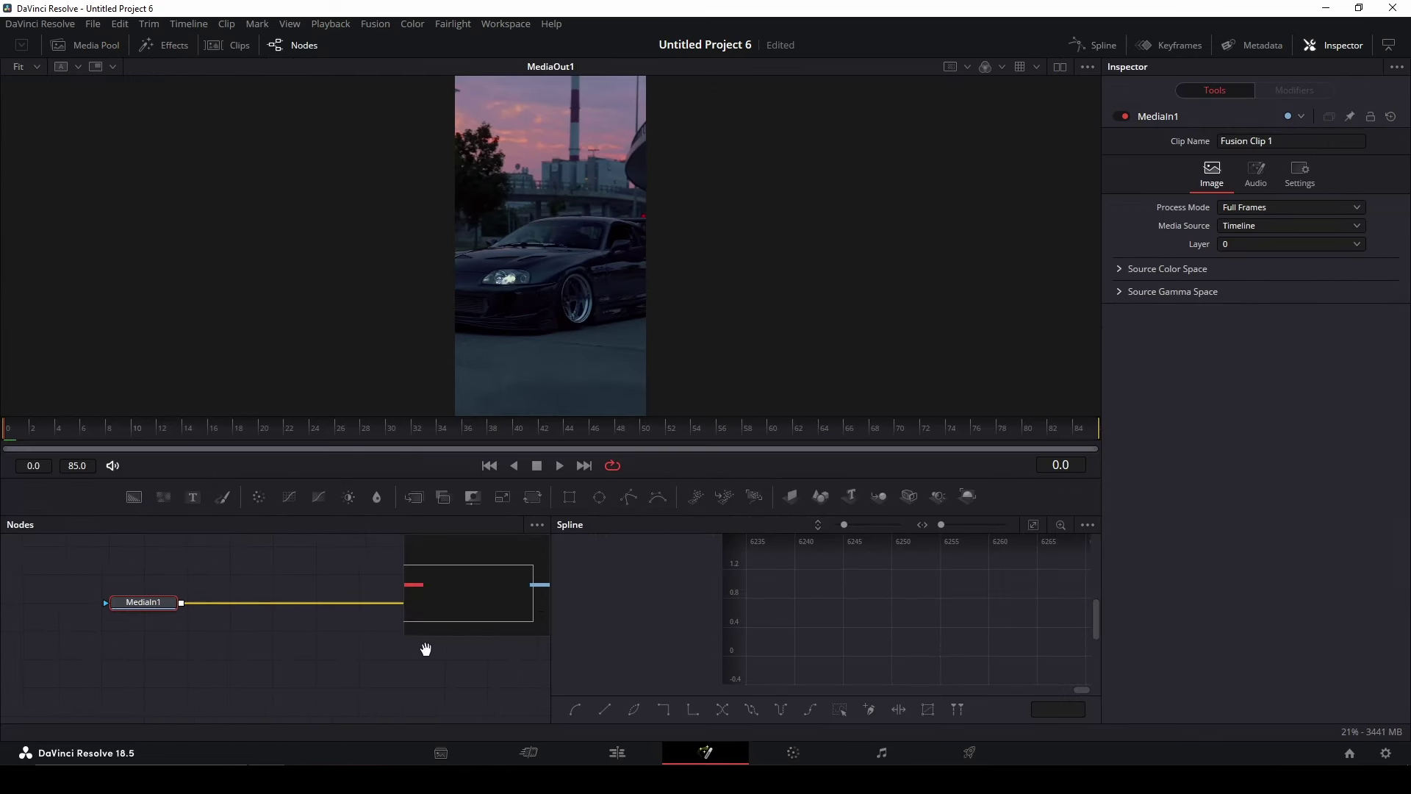
click(1102, 49)
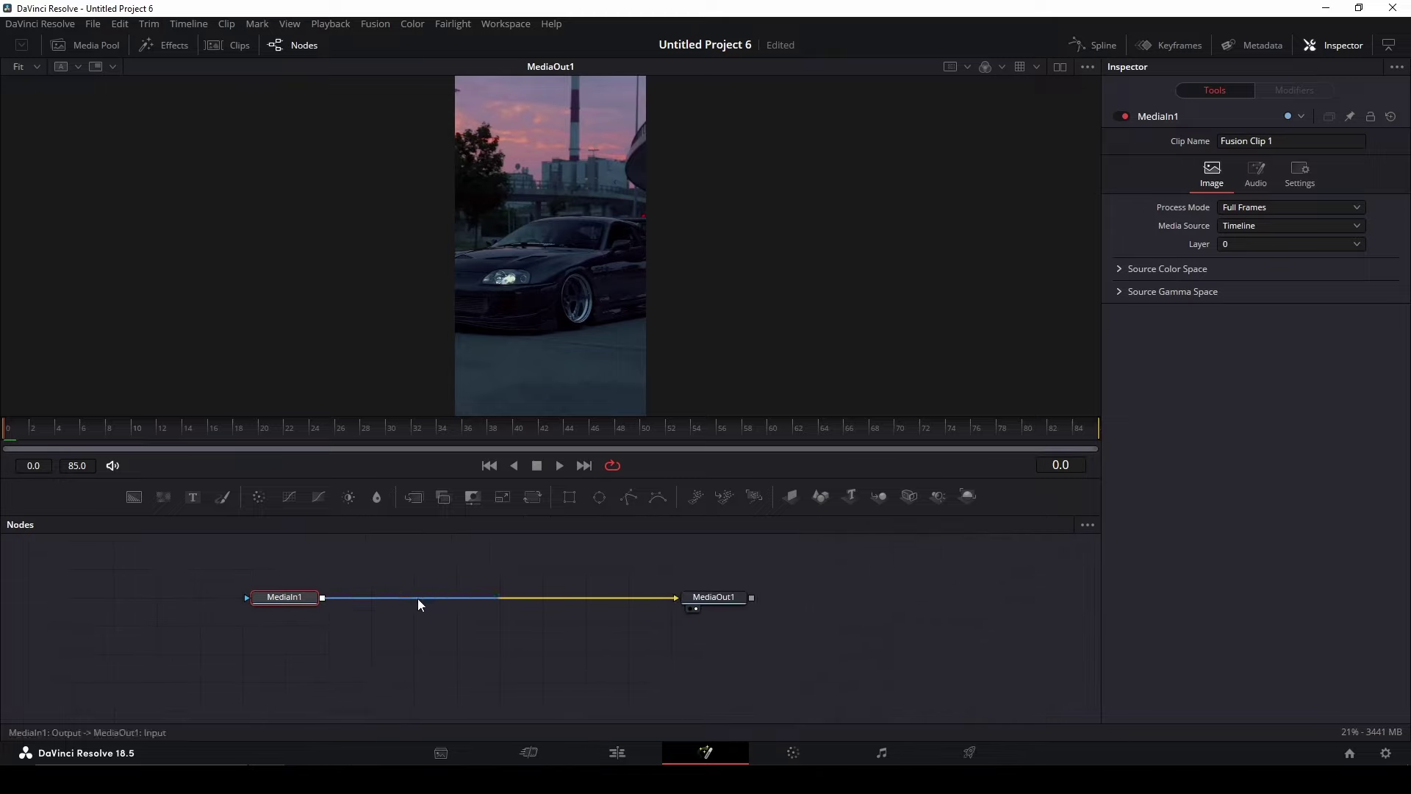
right_click(291, 608)
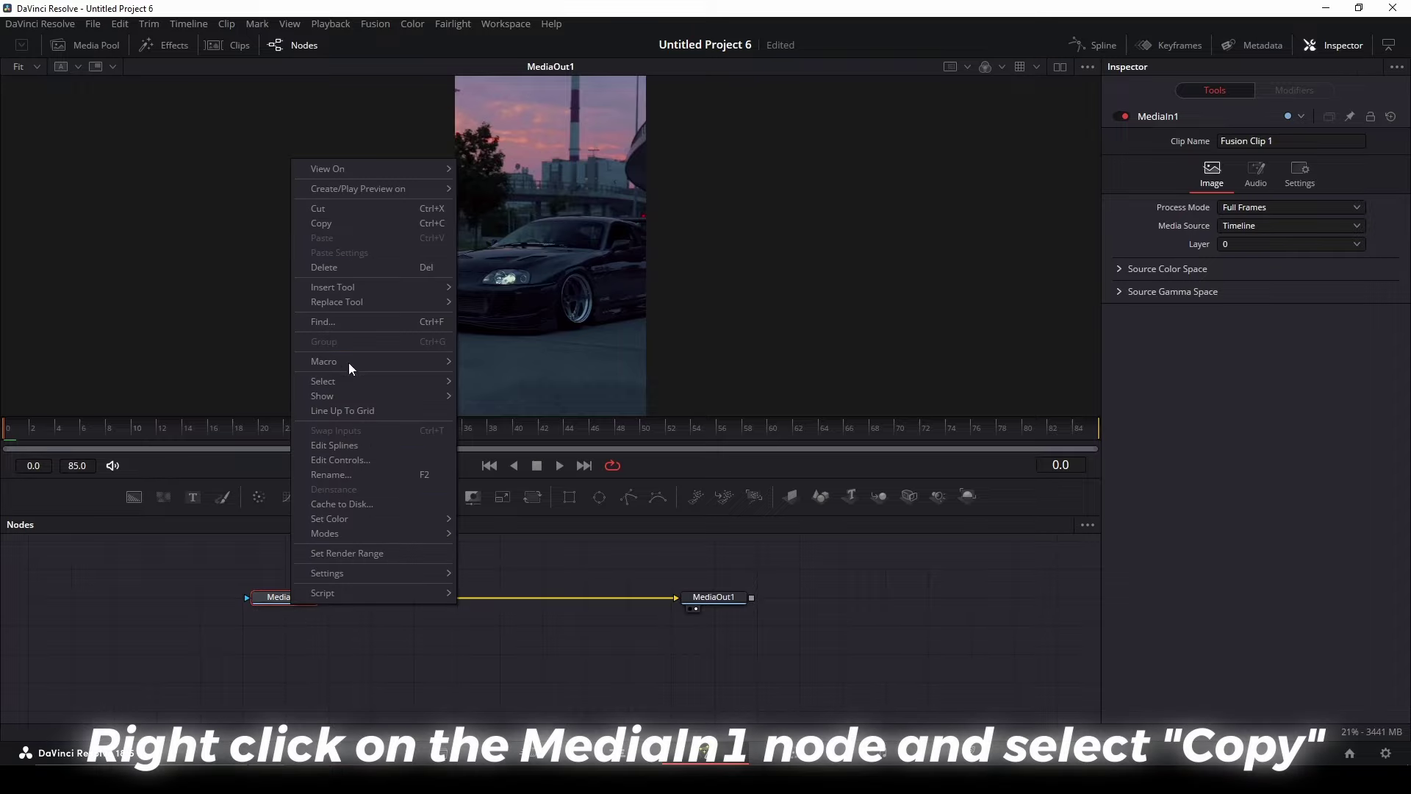
click(319, 227)
right_click(590, 650)
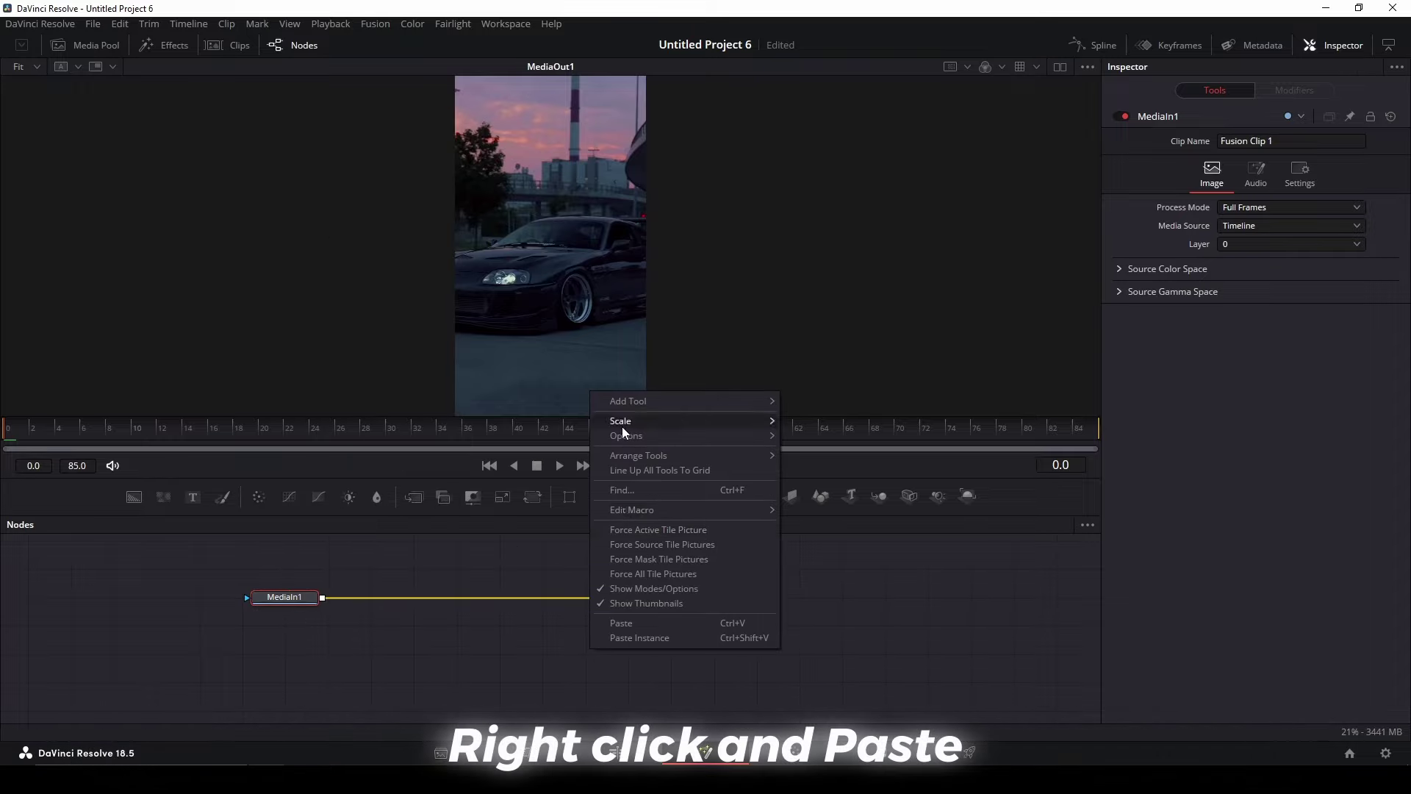
click(623, 620)
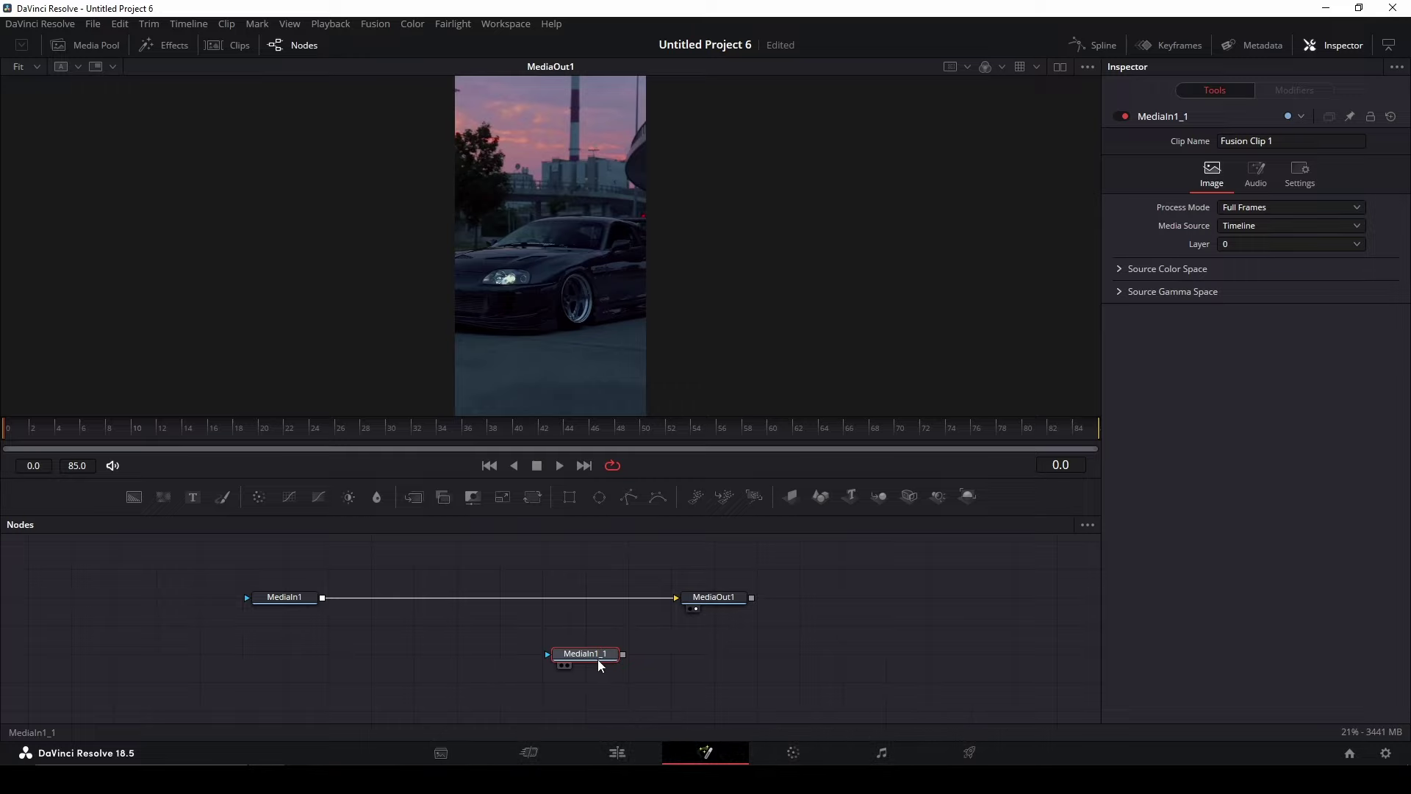
Step: Insert Merge1 after MediaIn1 and wire MediaIn1_1 into its foreground input
click(328, 566)
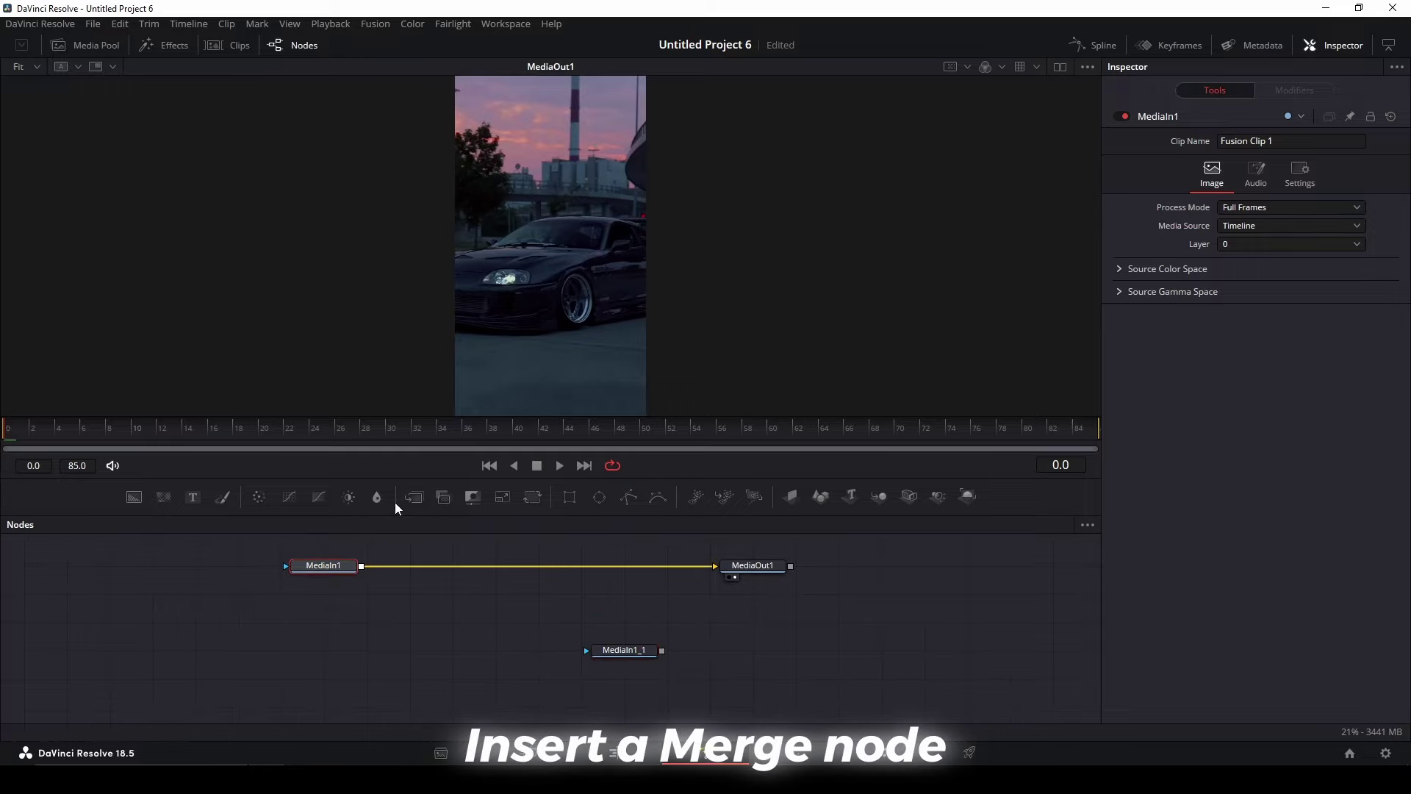
click(415, 498)
drag(425, 573, 641, 572)
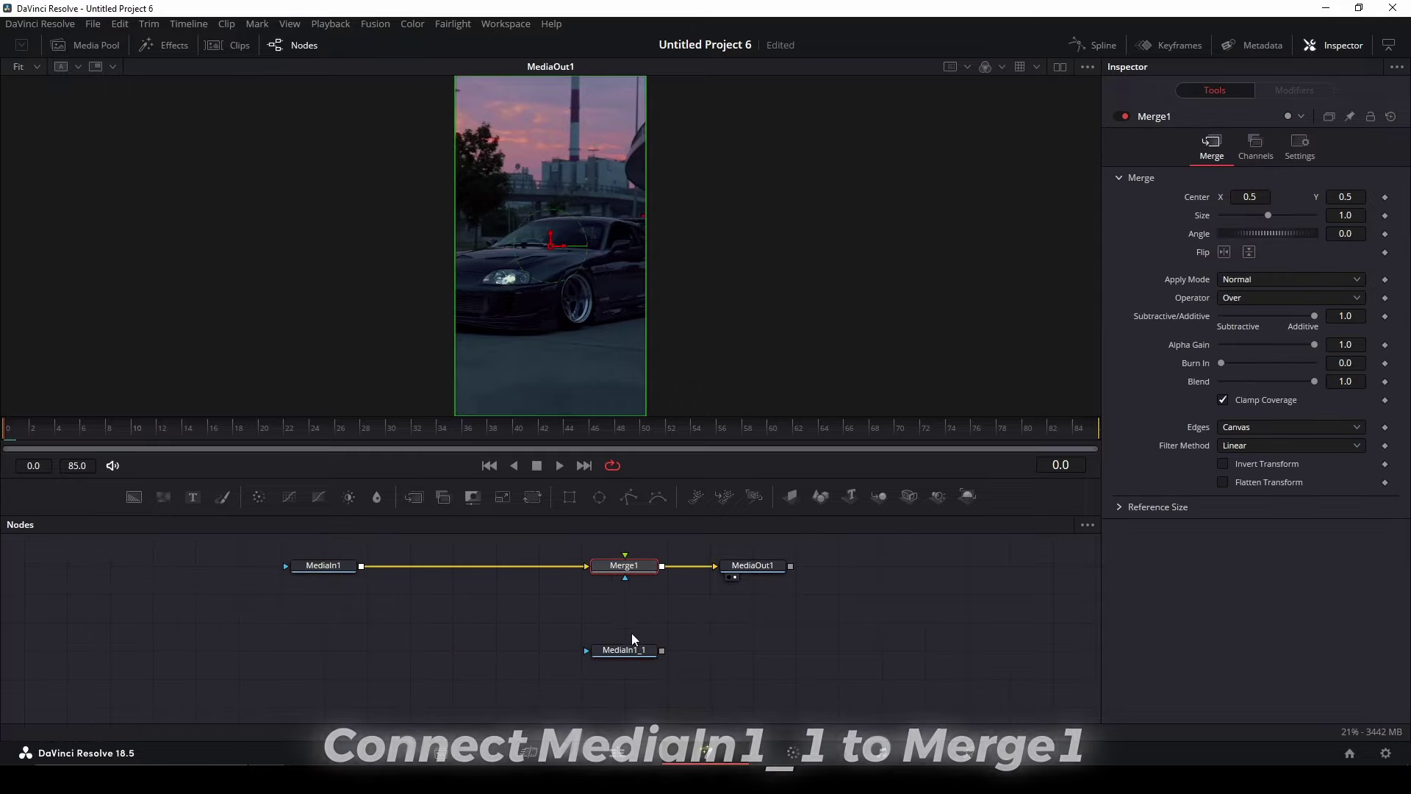
drag(662, 649, 624, 567)
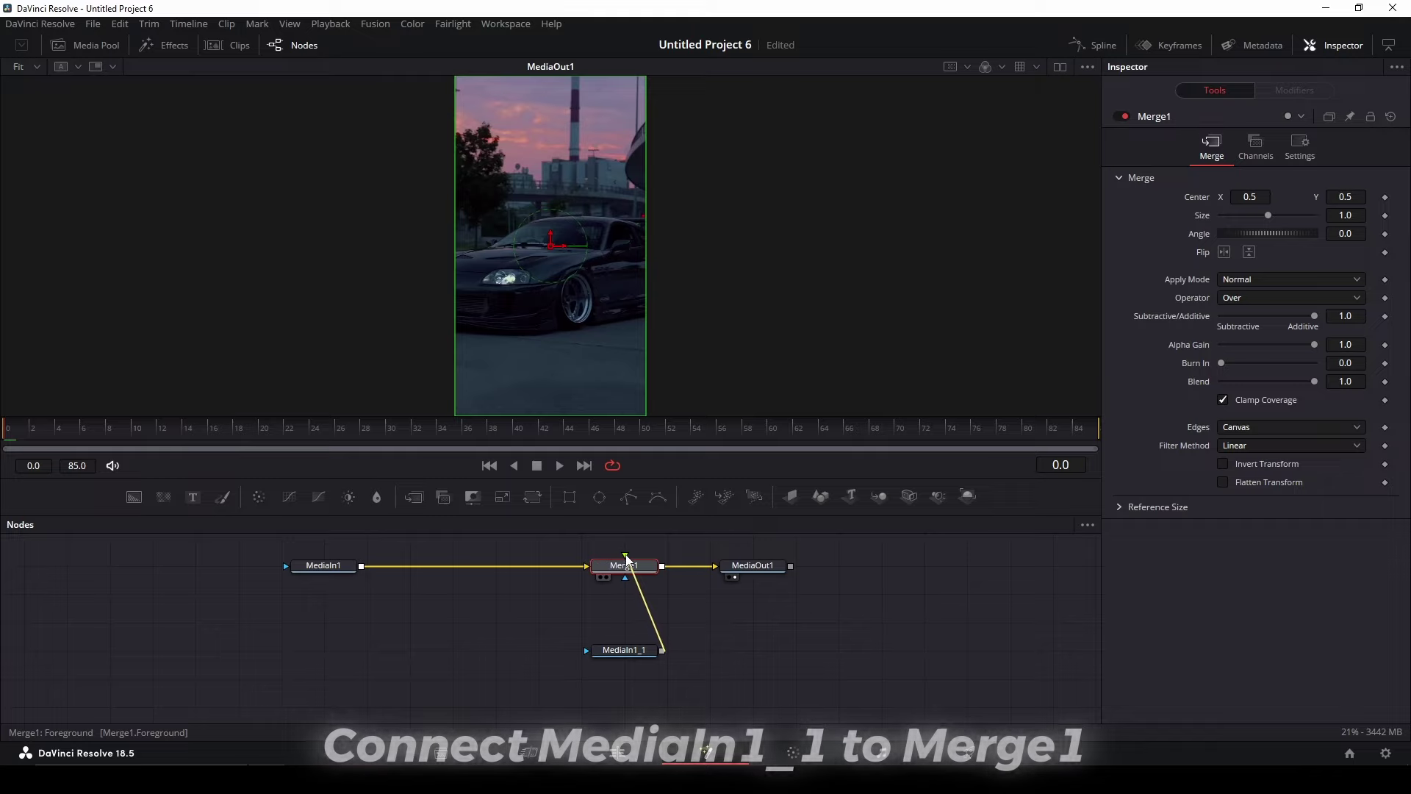
click(640, 651)
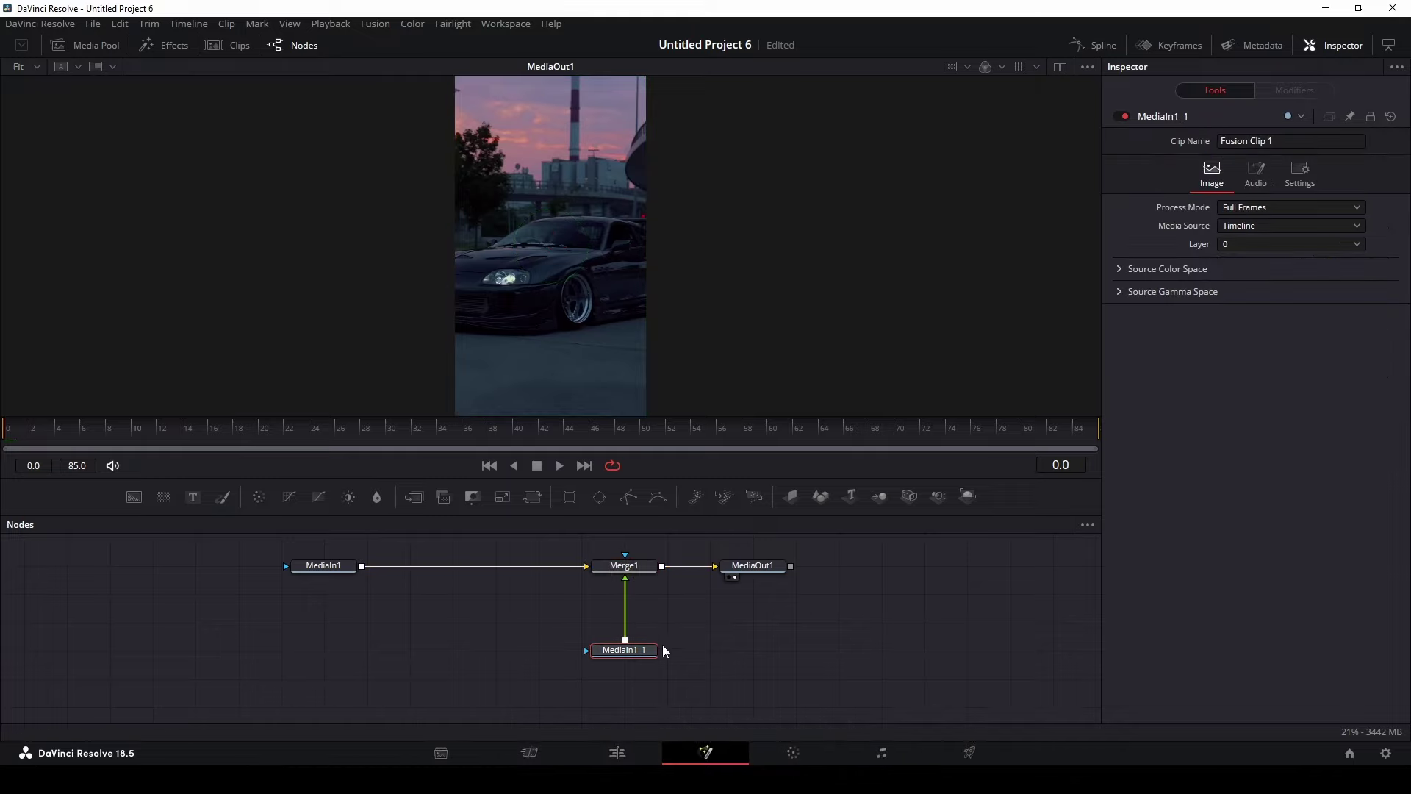
Step: Add a BSpline mask node and zoom the viewer in on the car
scroll(735, 617, down, 2)
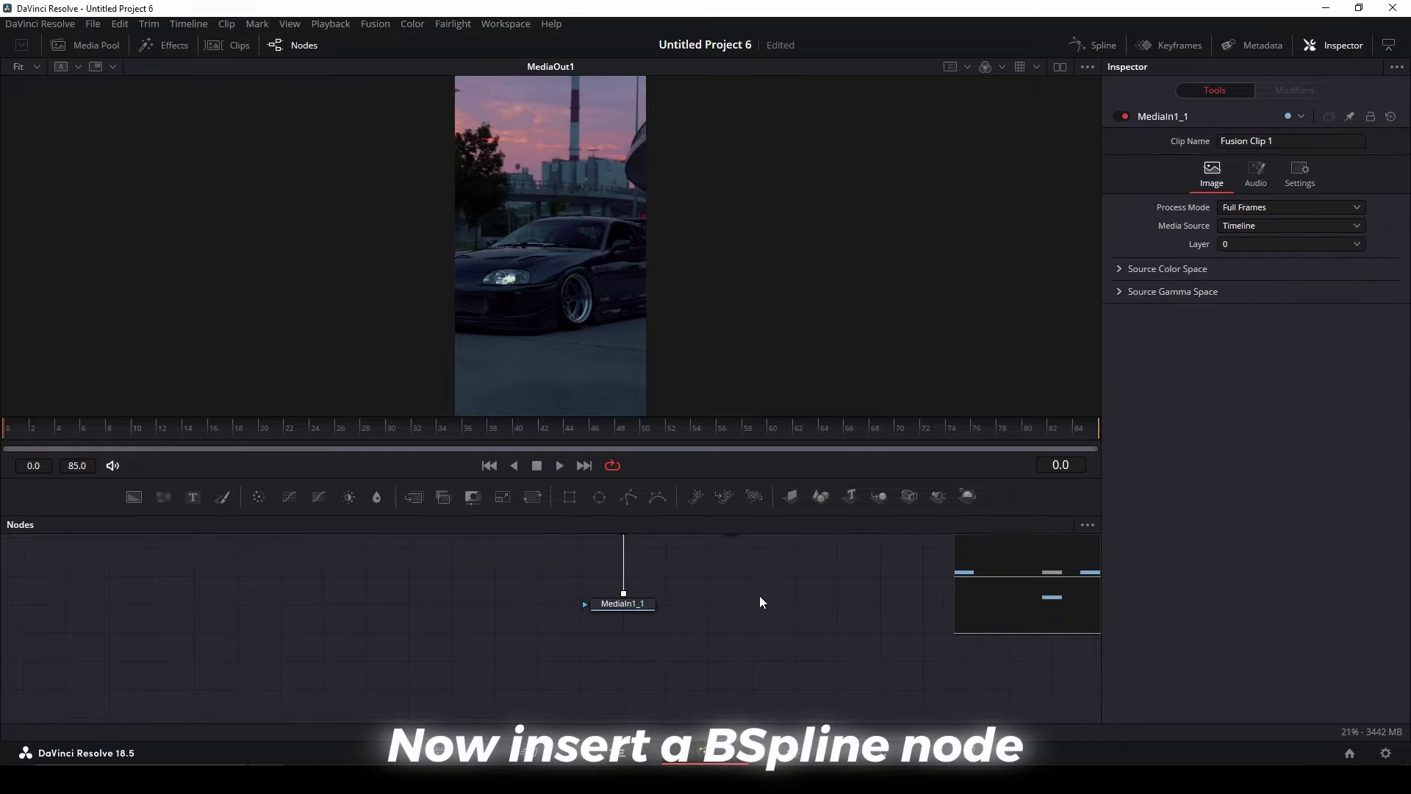
click(659, 501)
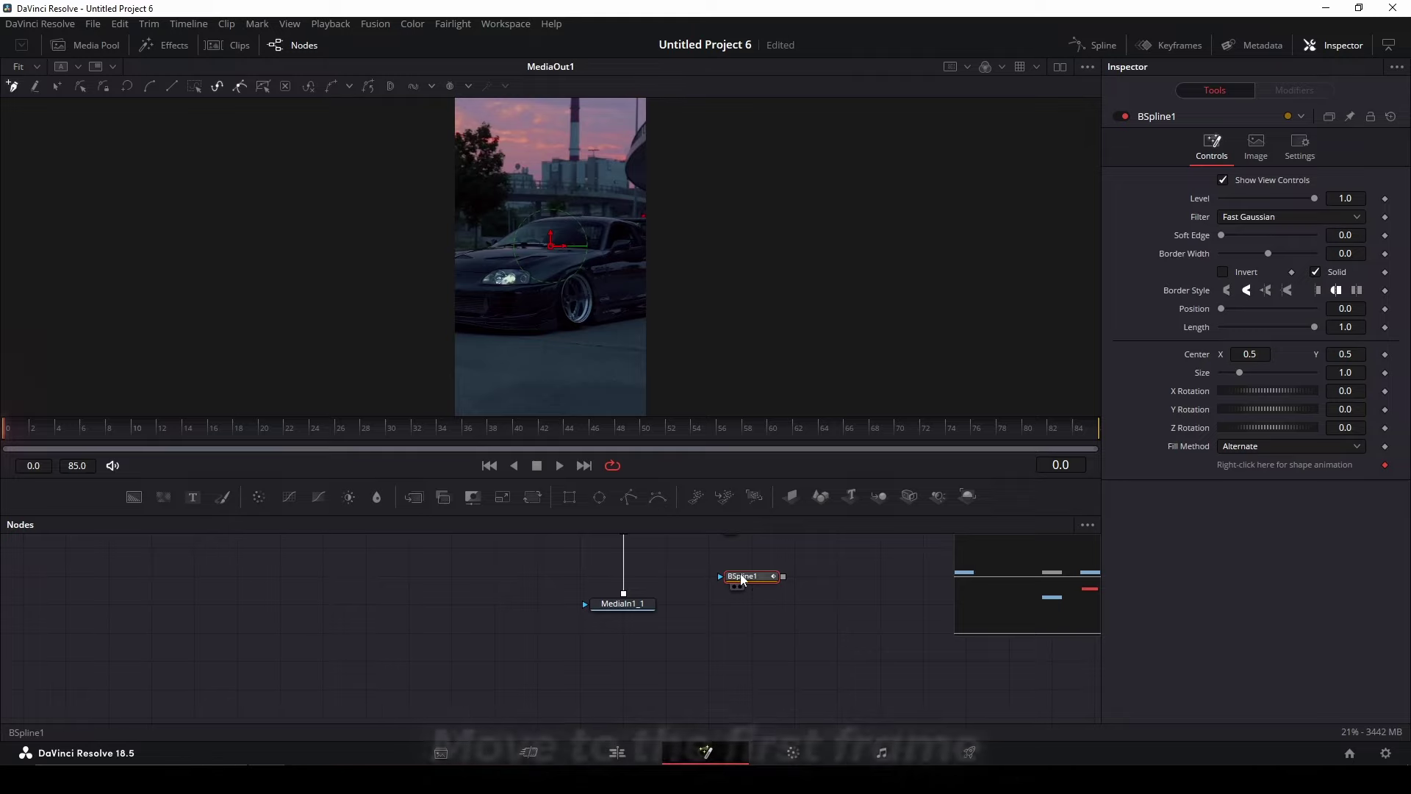
drag(740, 576, 453, 575)
scroll(571, 615, up, 2)
drag(572, 614, 502, 660)
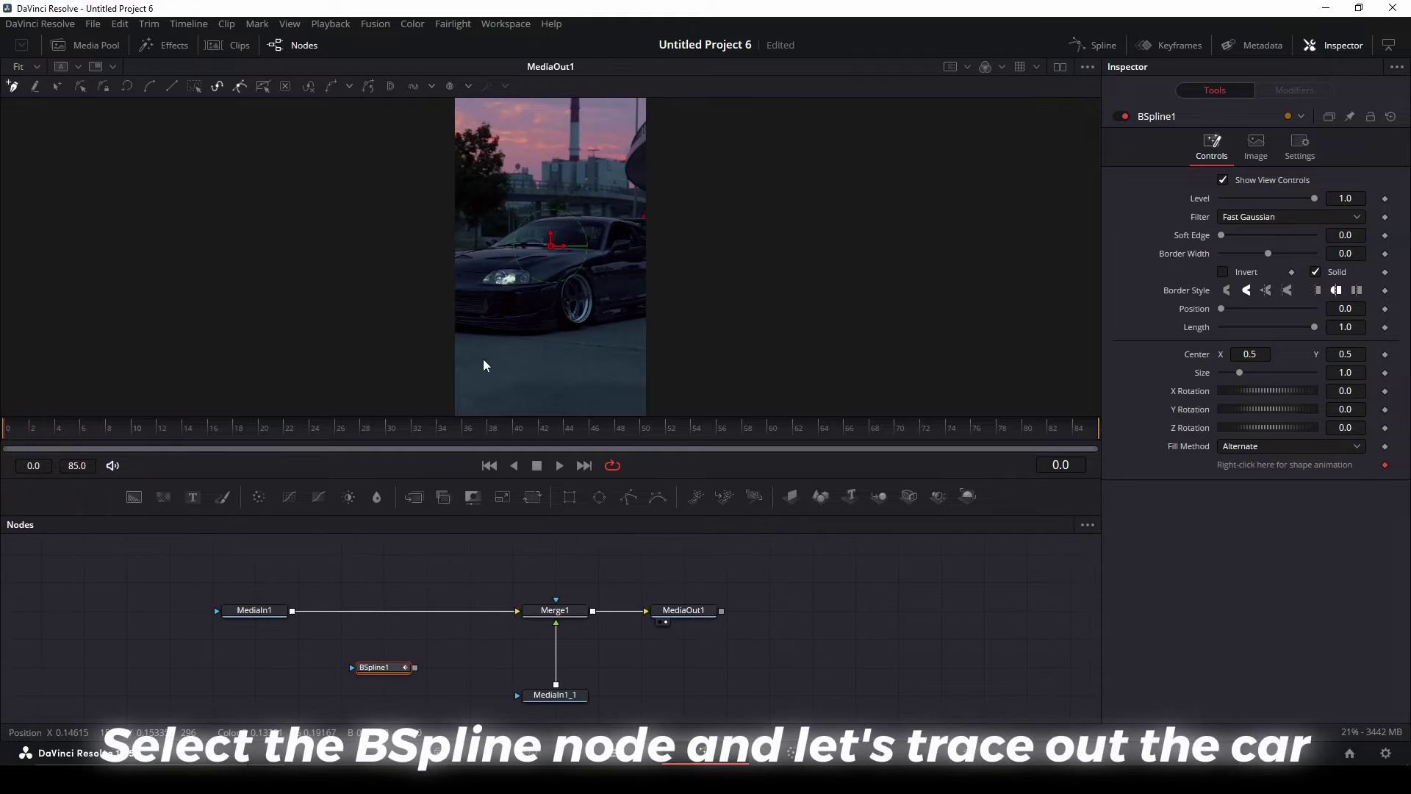
scroll(473, 209, up, 4)
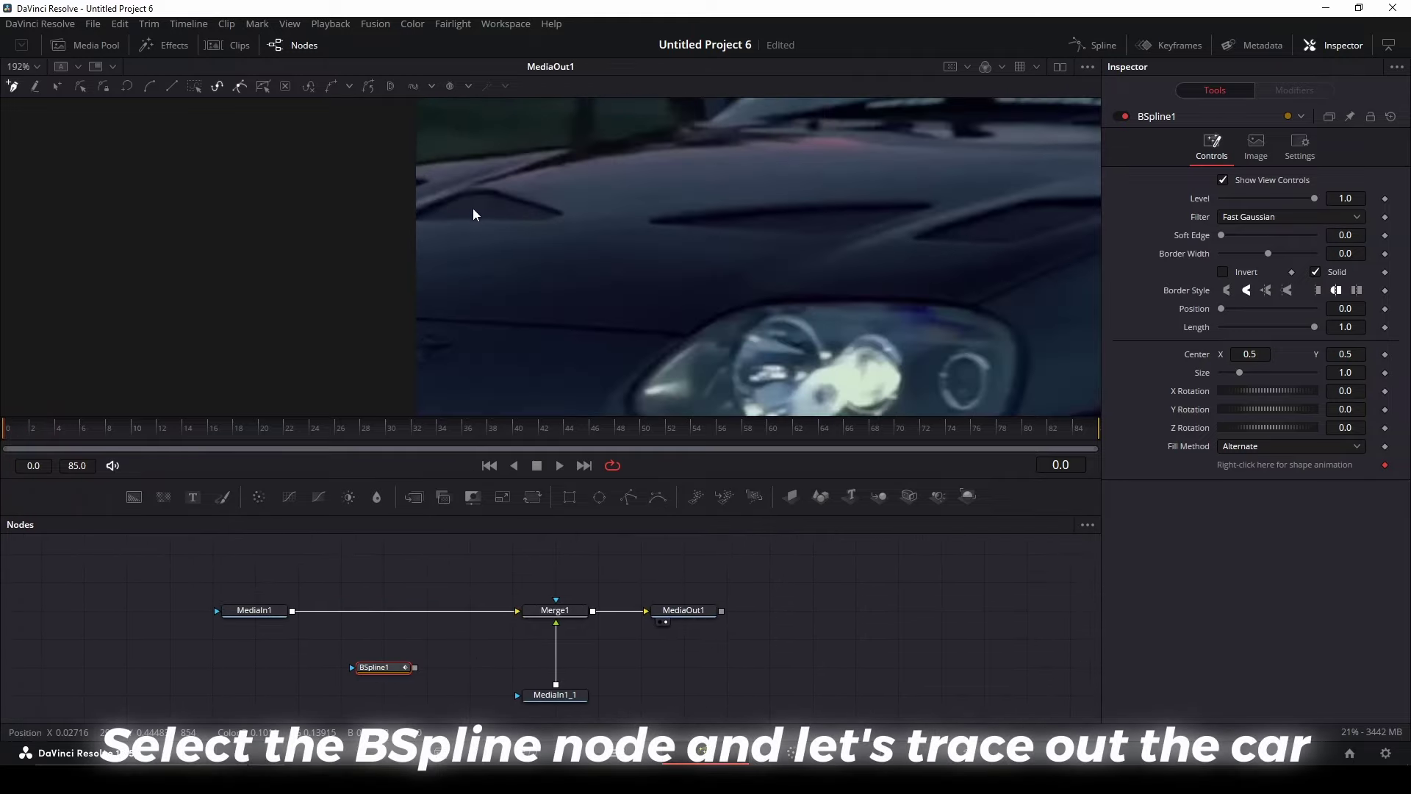
drag(425, 145, 597, 321)
scroll(597, 321, up, 3)
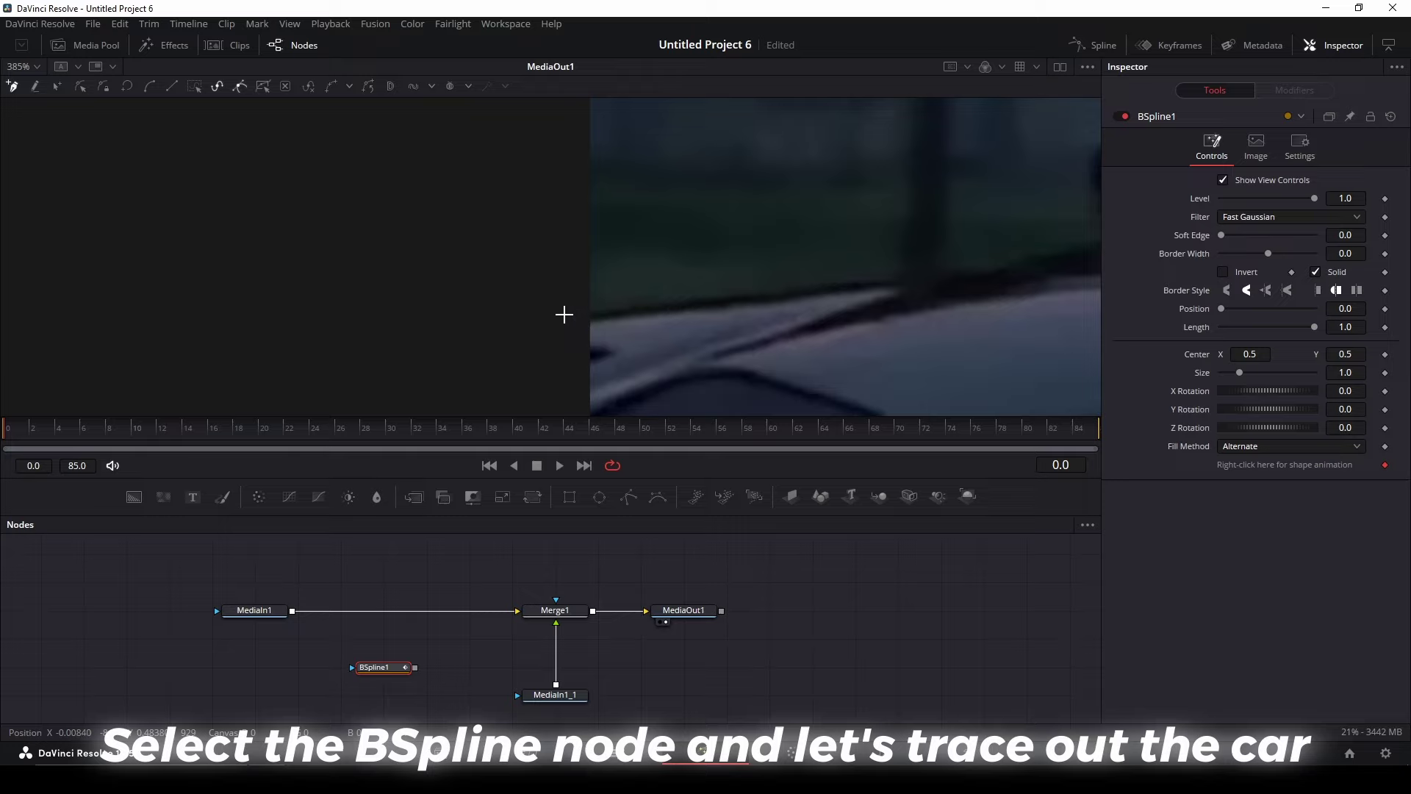
Step: Place mask points along the car's edge, around the side mirror and up toward the roof
click(564, 315)
click(877, 277)
scroll(624, 306, up, 2)
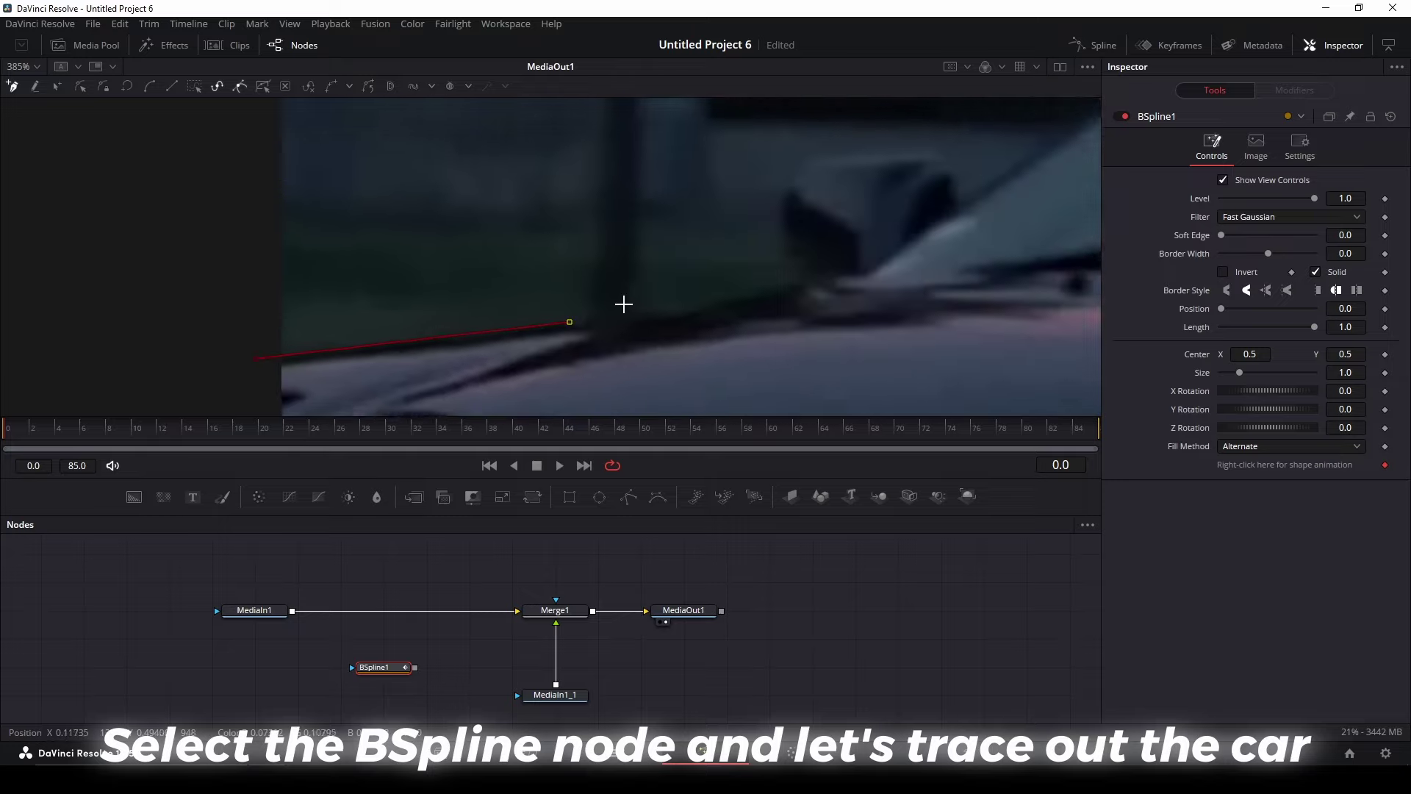
scroll(678, 306, up, 2)
scroll(686, 289, up, 1)
scroll(686, 288, down, 2)
scroll(645, 253, down, 2)
click(683, 184)
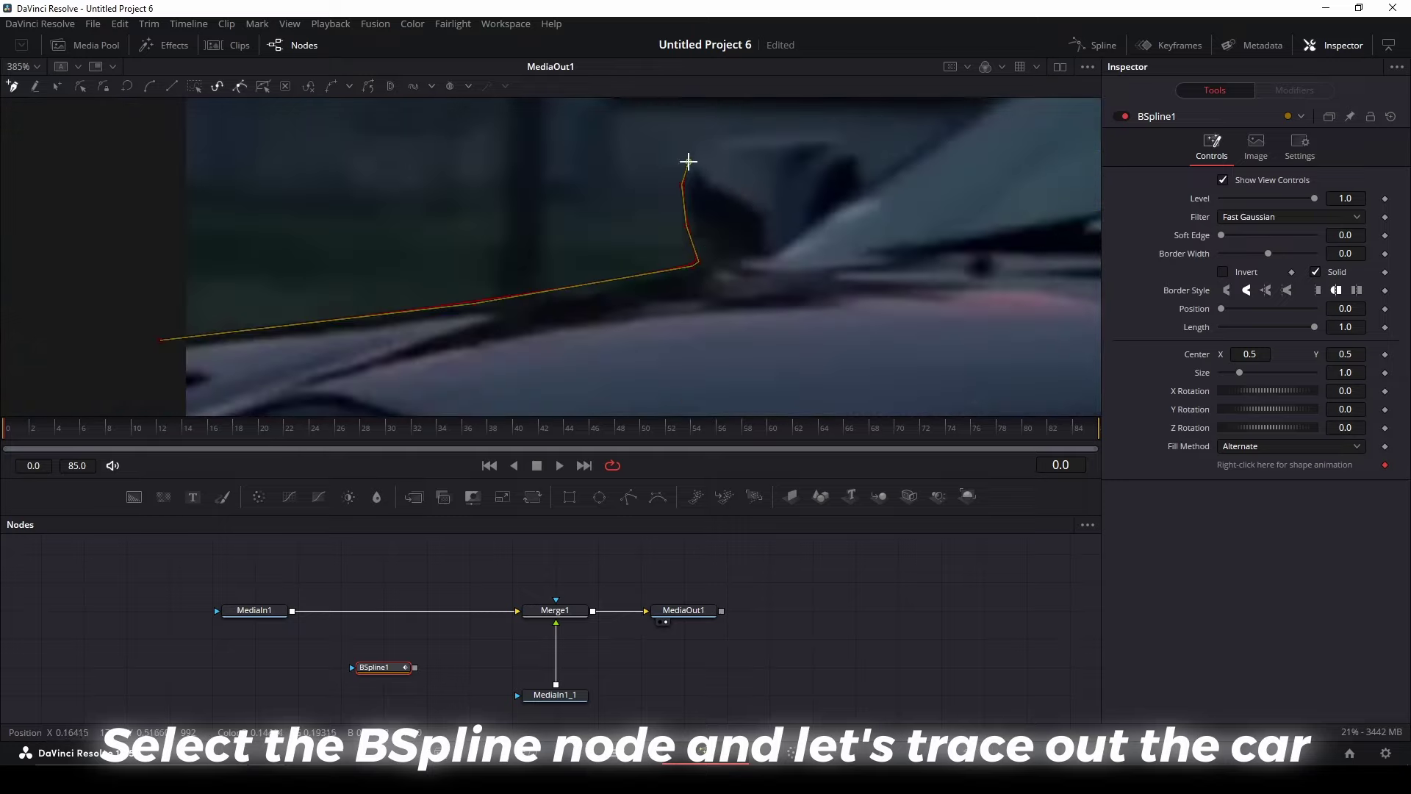
click(755, 133)
click(823, 133)
click(865, 175)
click(961, 130)
Step: Extend the outline past the car's rear and close the mask on its first point
scroll(889, 147, up, 2)
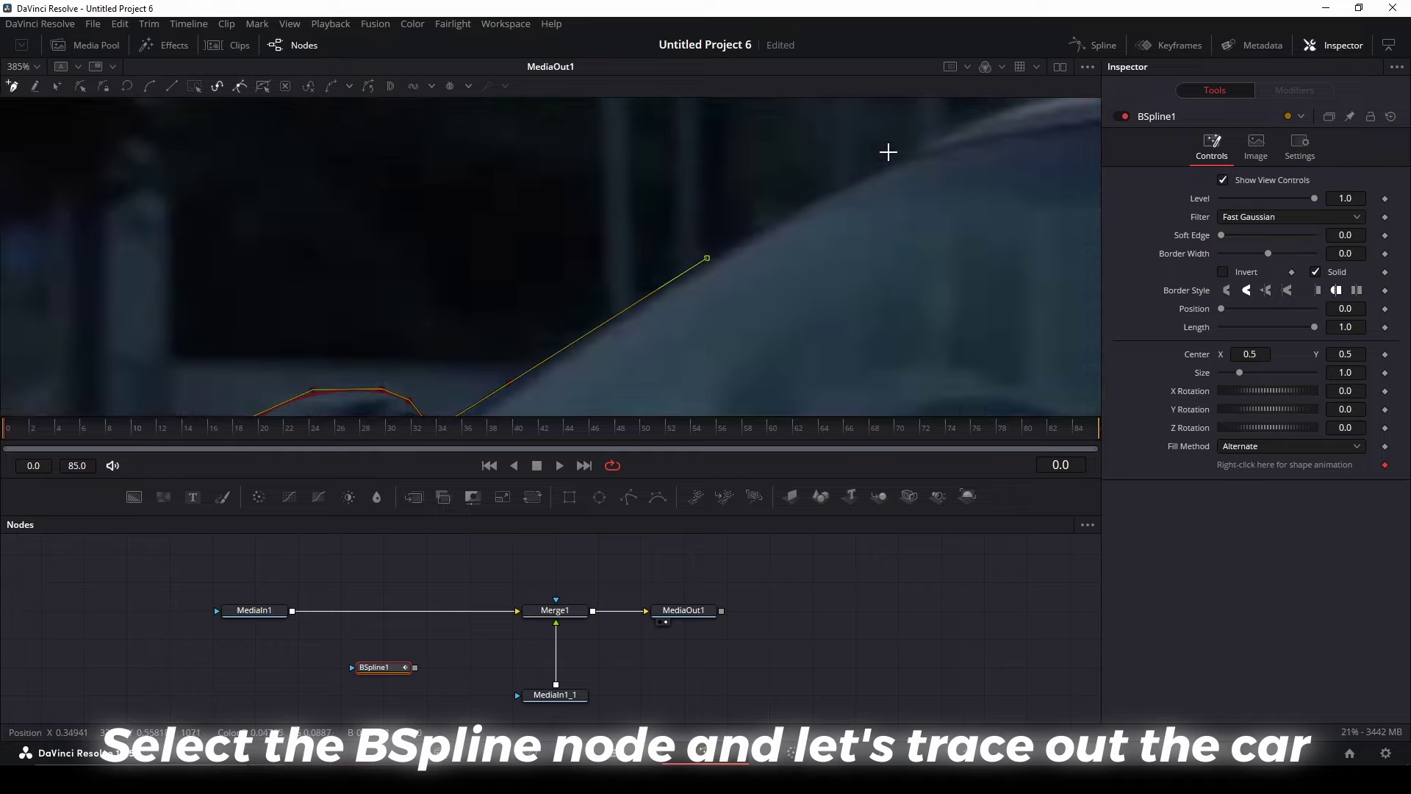
scroll(692, 212, up, 2)
scroll(712, 202, down, 2)
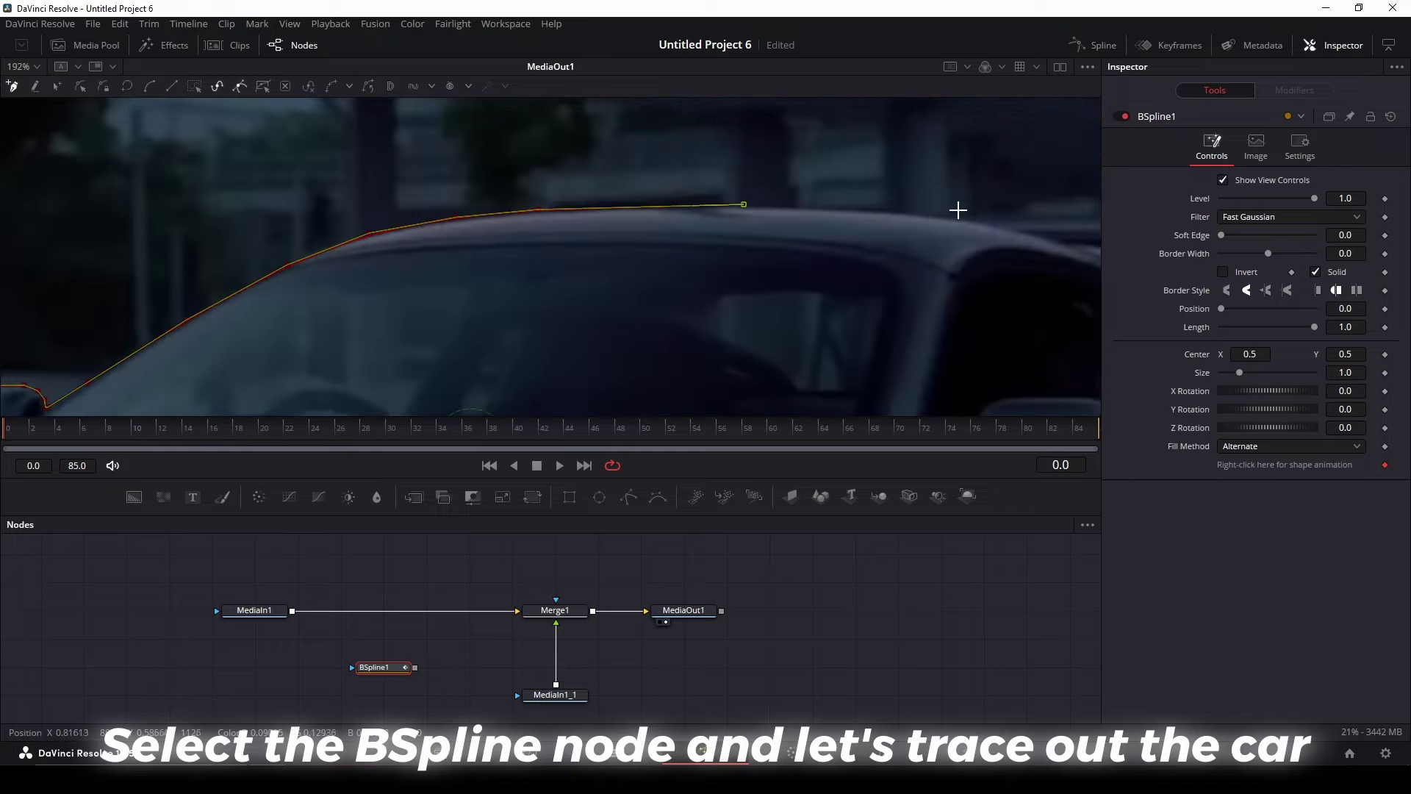
scroll(958, 211, down, 2)
scroll(730, 226, down, 2)
click(677, 189)
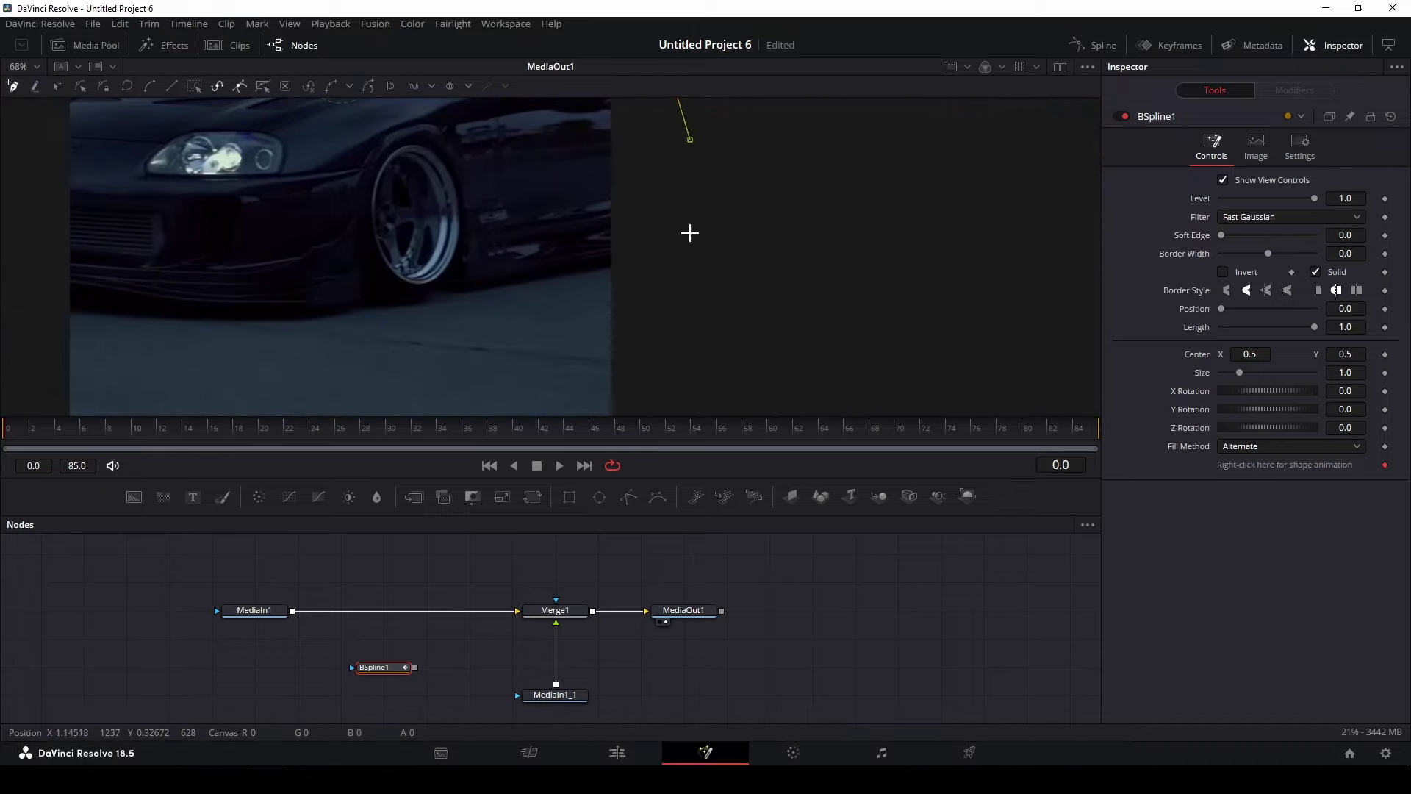
scroll(433, 250, up, 3)
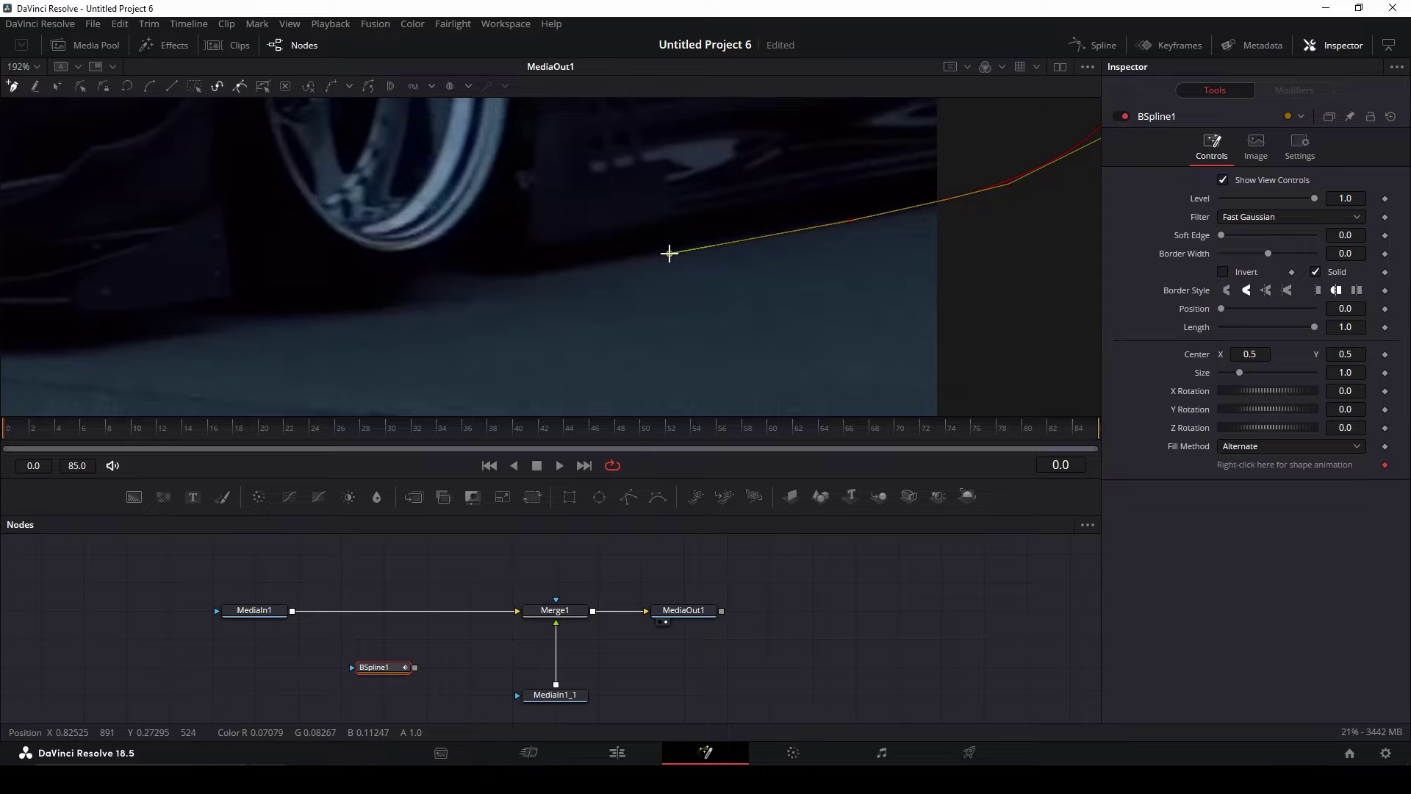
drag(521, 278, 995, 258)
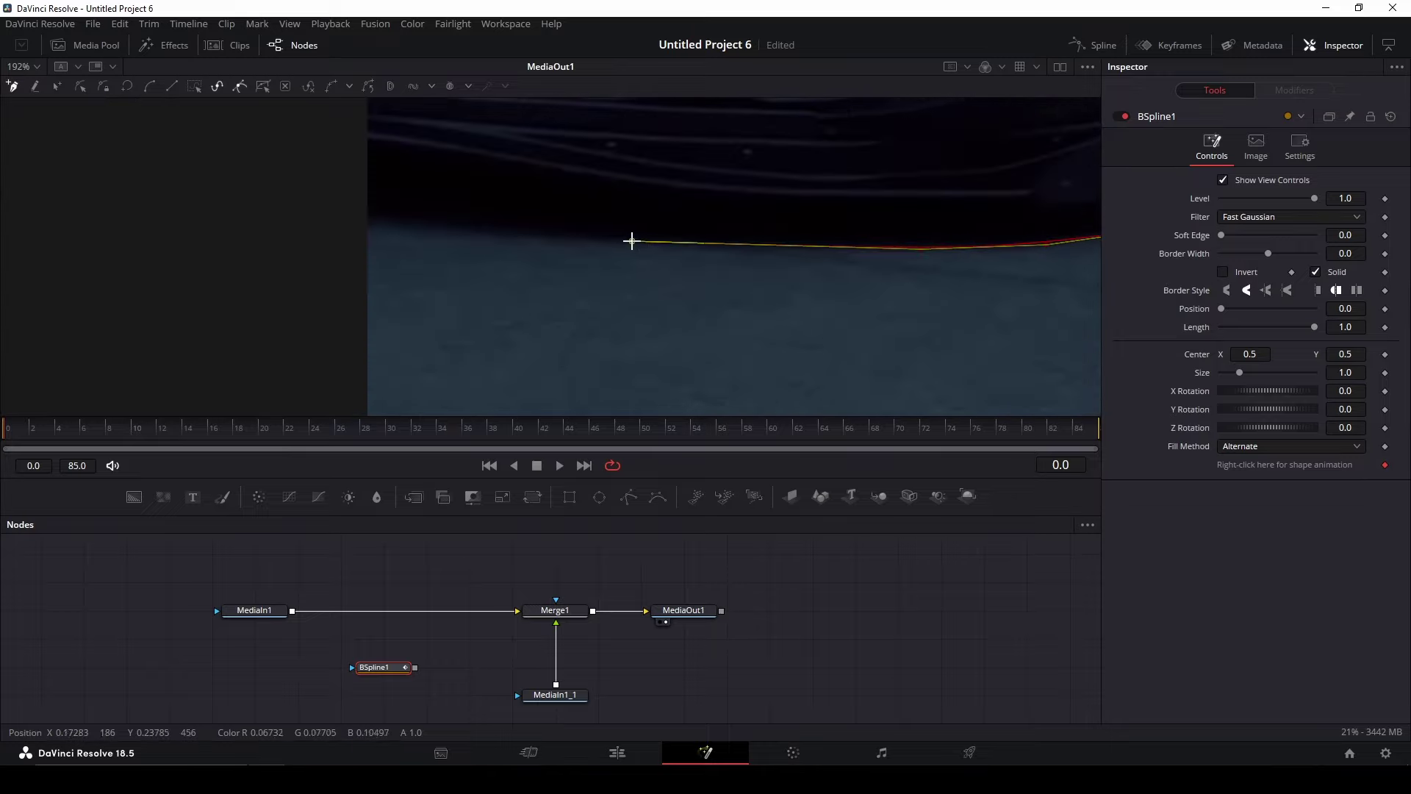
scroll(252, 196, down, 2)
scroll(709, 226, down, 2)
scroll(699, 204, up, 2)
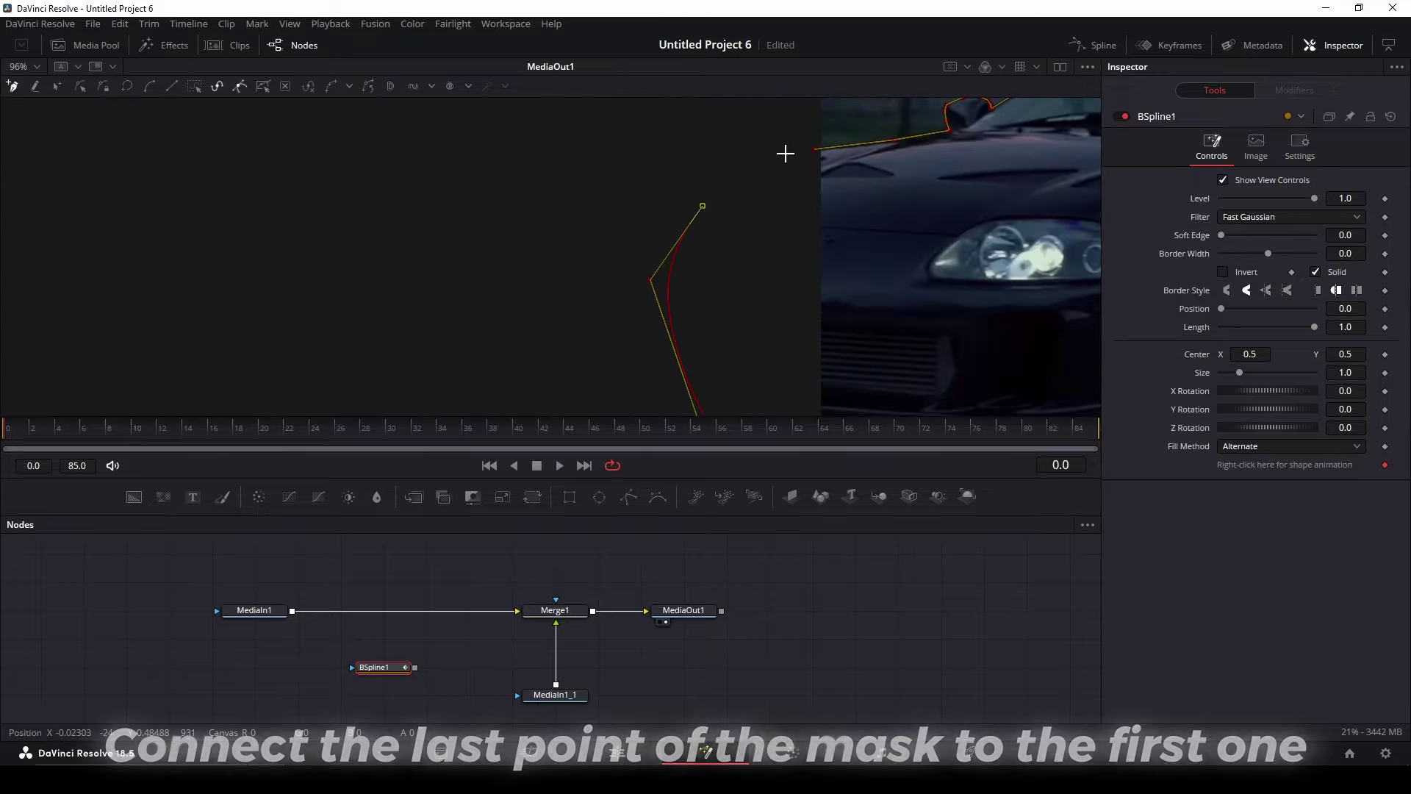
click(817, 153)
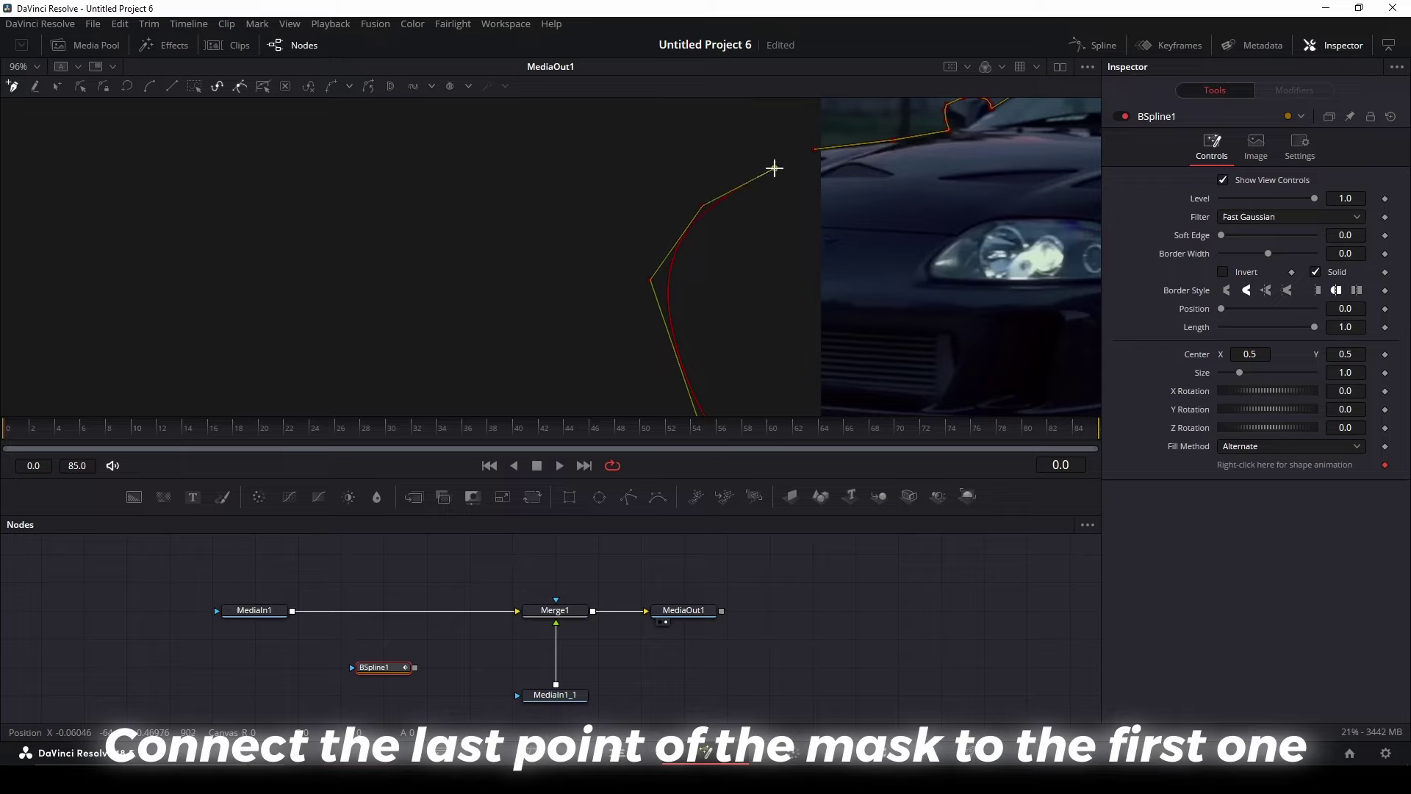
click(814, 150)
scroll(958, 154, down, 2)
scroll(810, 197, down, 2)
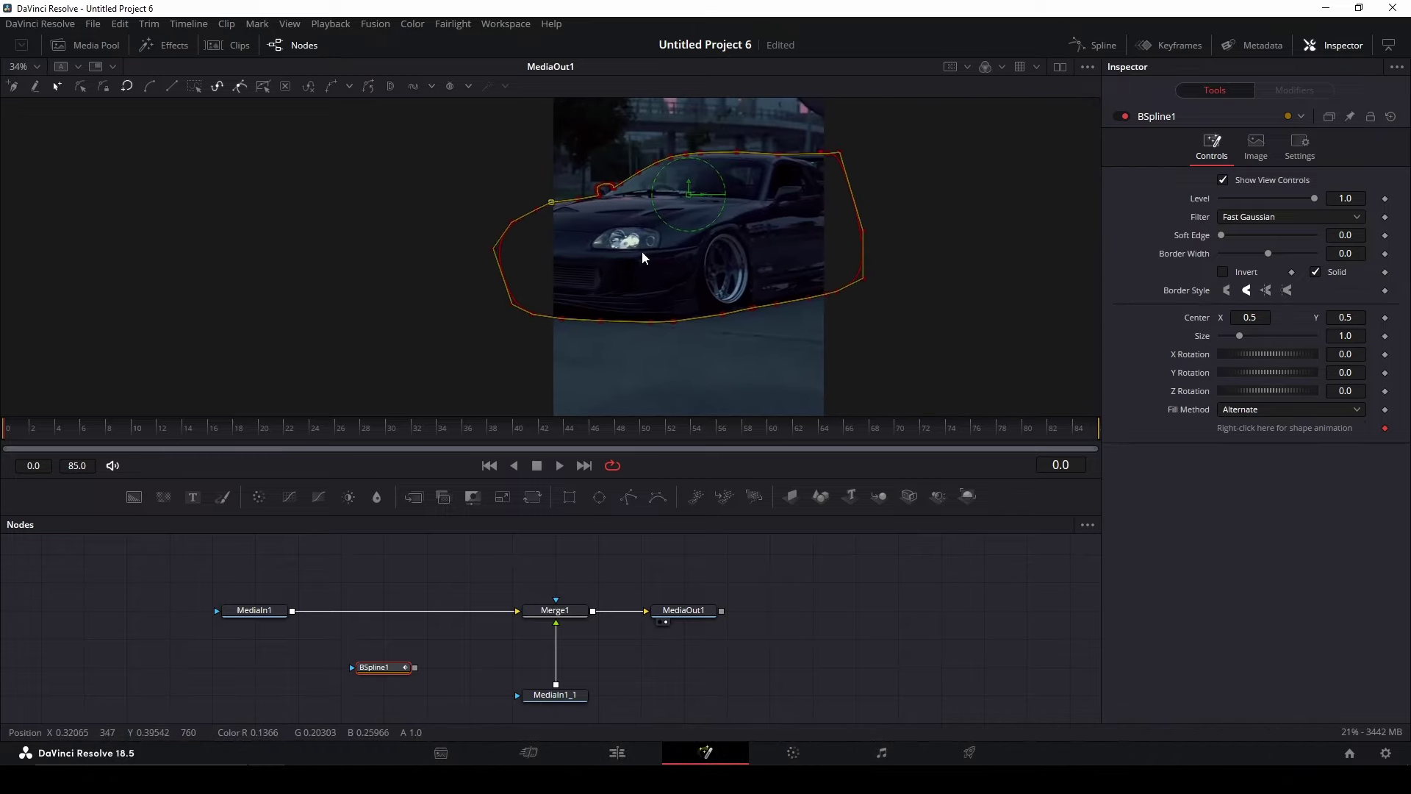
Step: Scrub to frame 85, select all mask points and shift them onto the hood edge
drag(43, 426, 1111, 442)
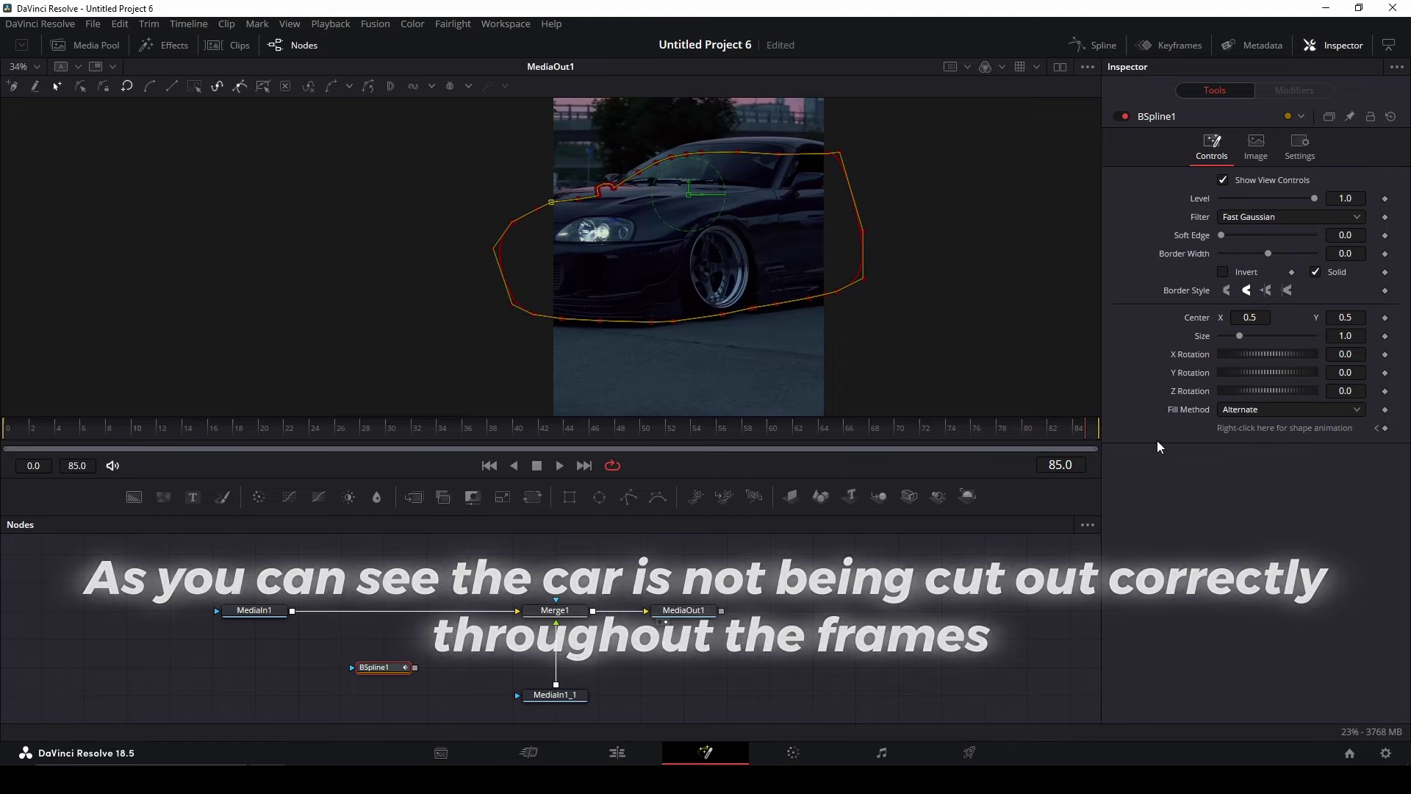
scroll(740, 173, up, 2)
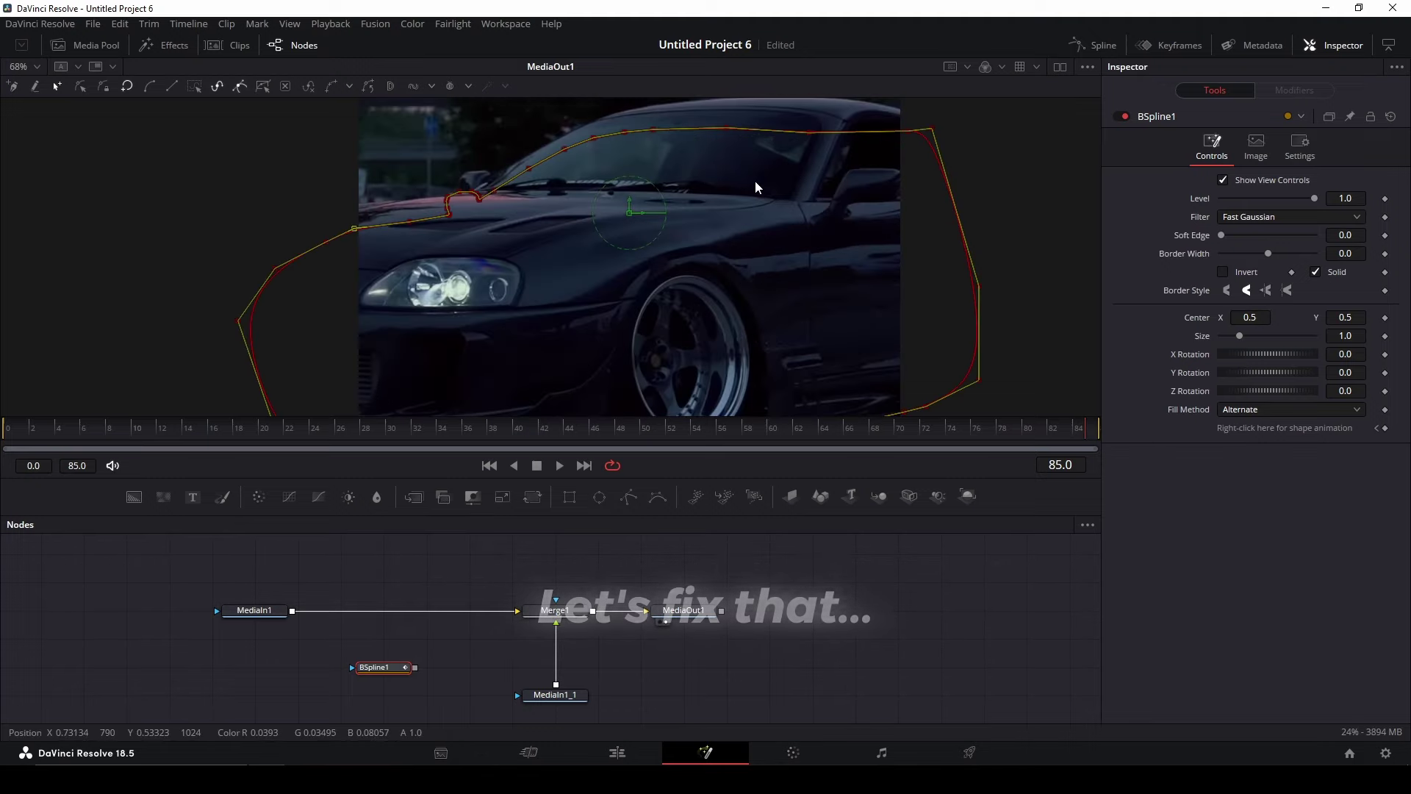
scroll(755, 179, down, 2)
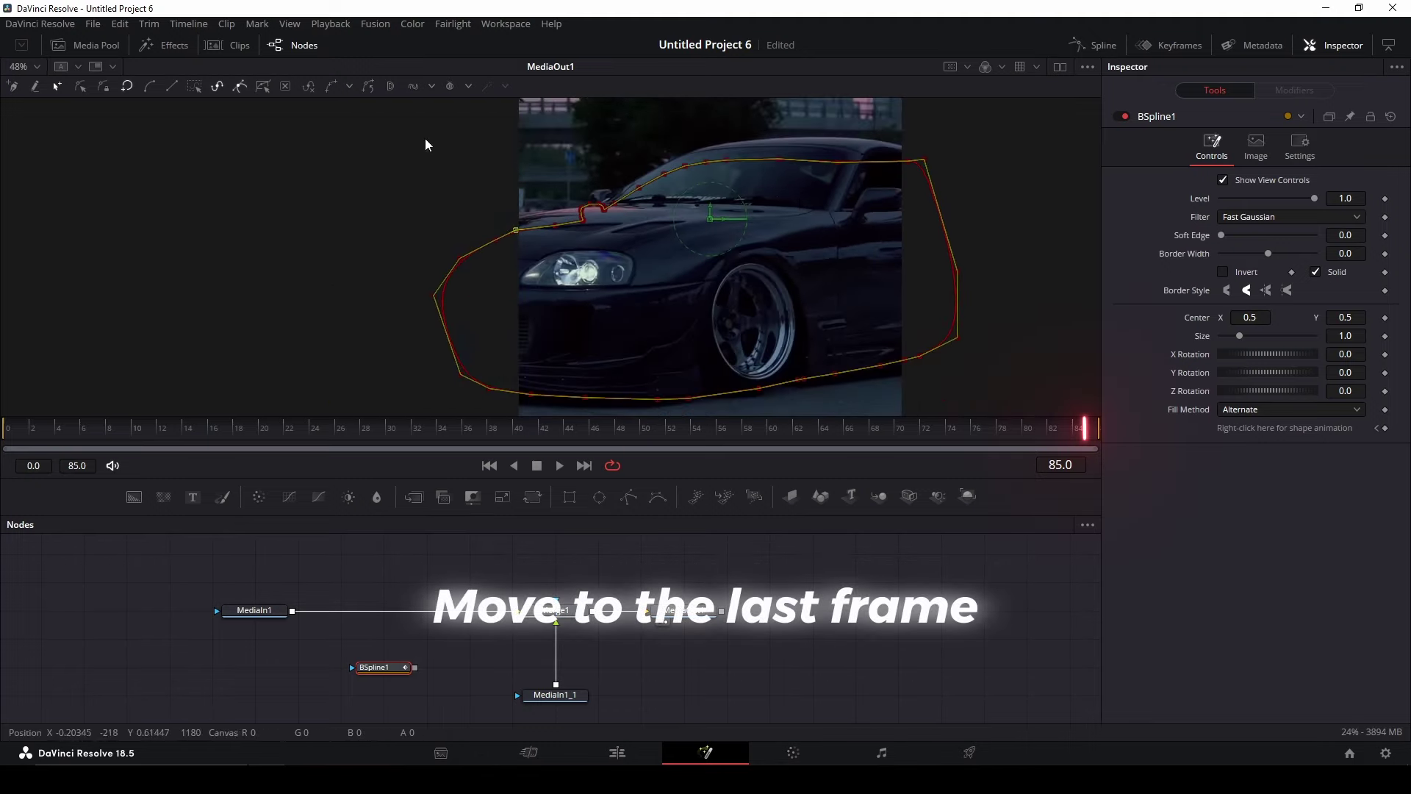
drag(419, 139, 1023, 287)
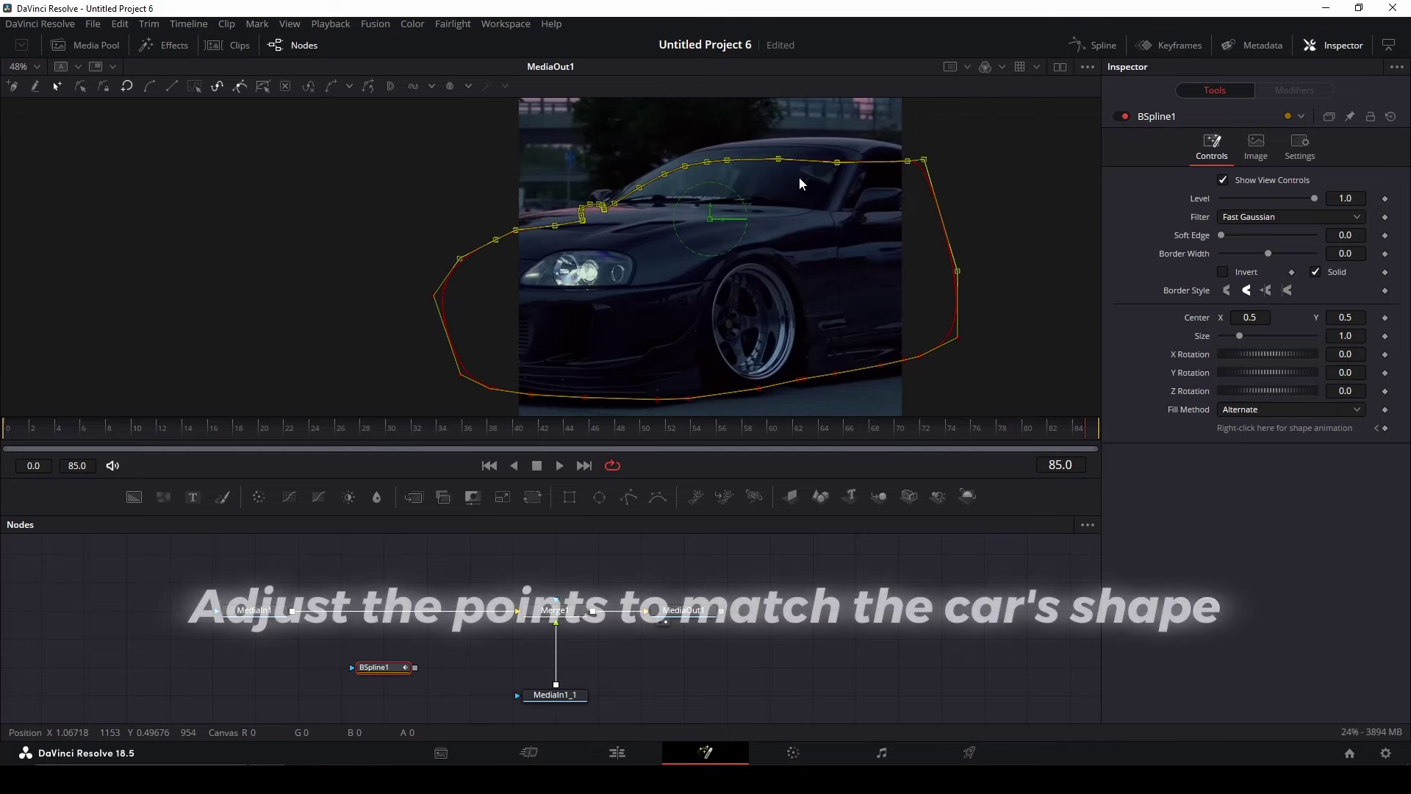
scroll(626, 199, up, 2)
scroll(639, 191, up, 2)
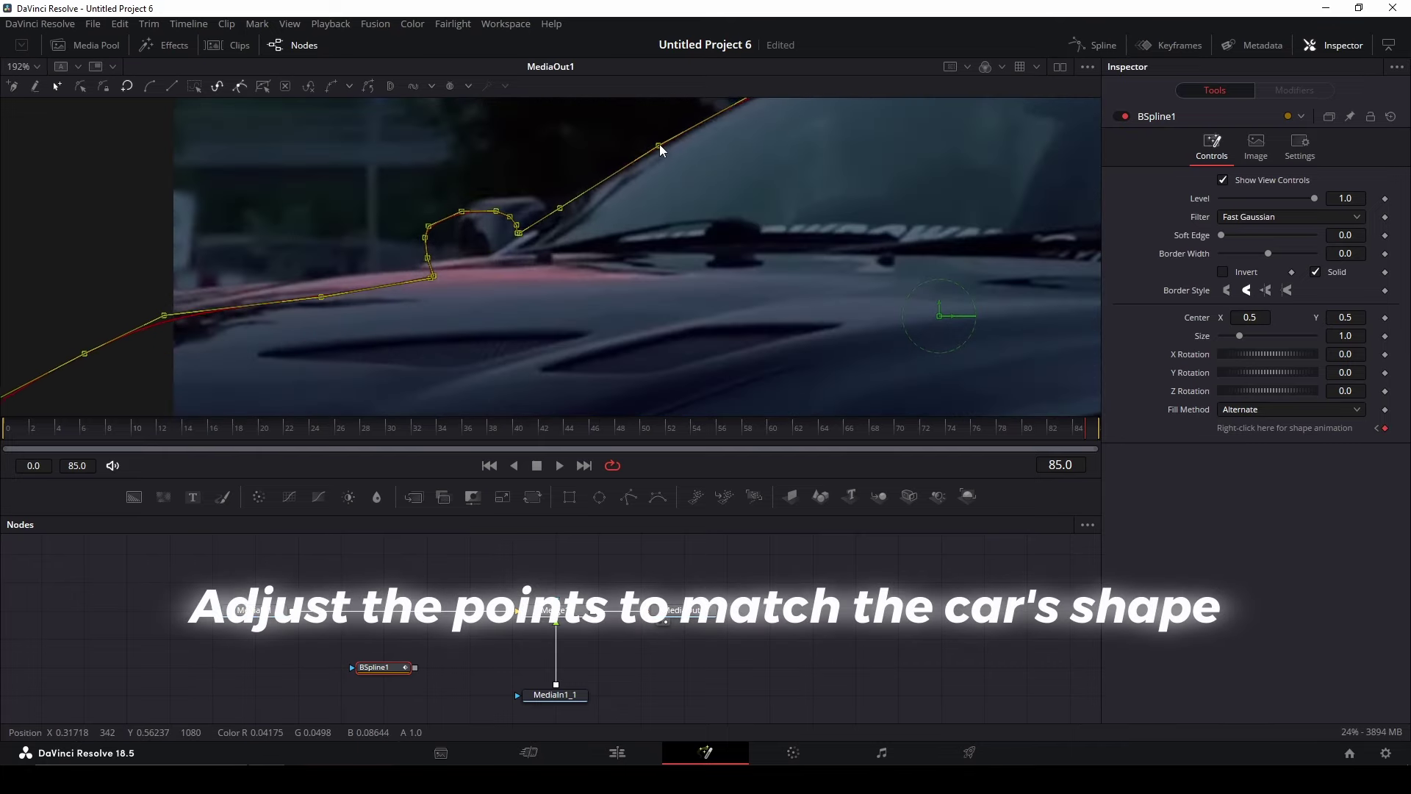
drag(690, 120, 691, 129)
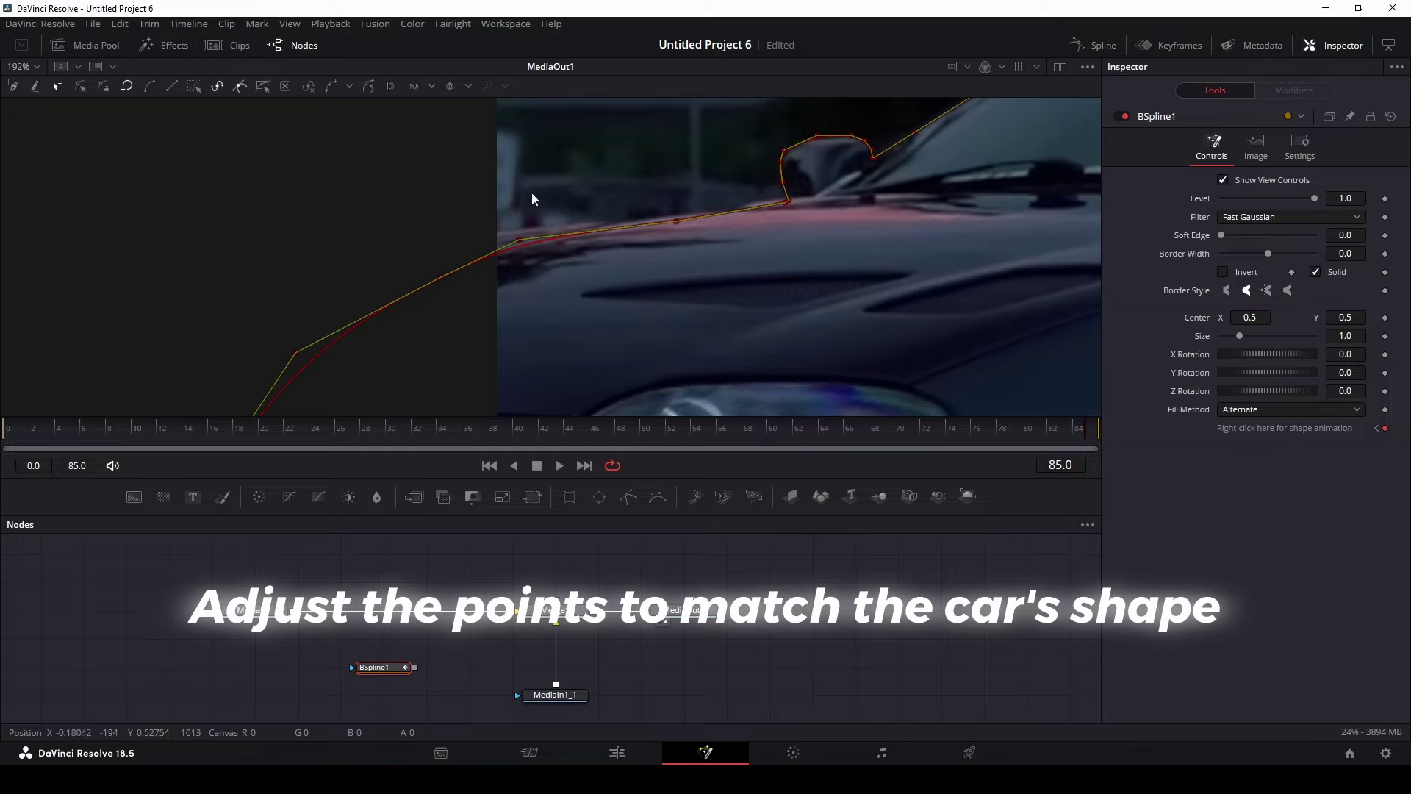
Step: Refine the hood, roof and lower-edge points so the mask follows the car's outline
drag(822, 188, 211, 386)
drag(675, 219, 664, 215)
drag(428, 273, 419, 237)
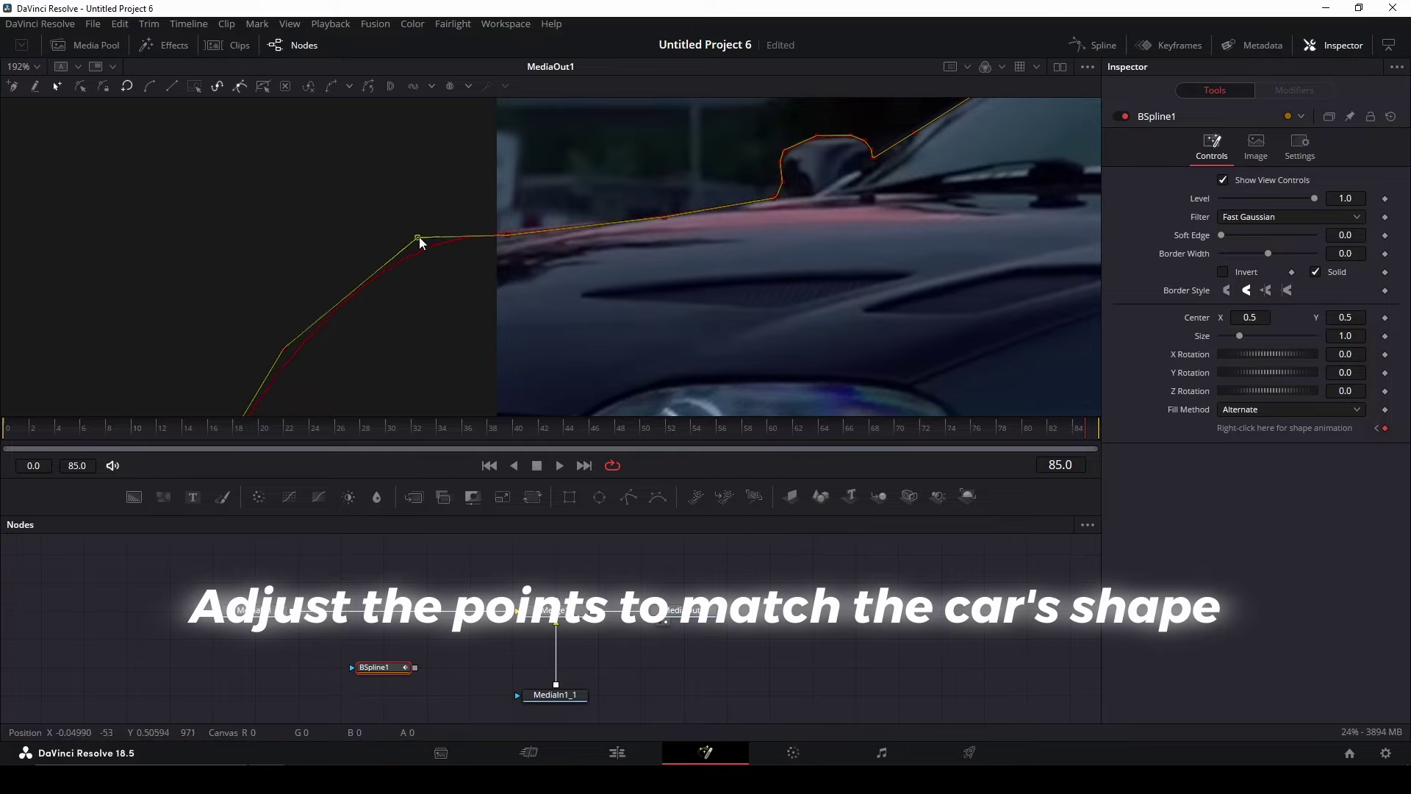
scroll(504, 234, down, 5)
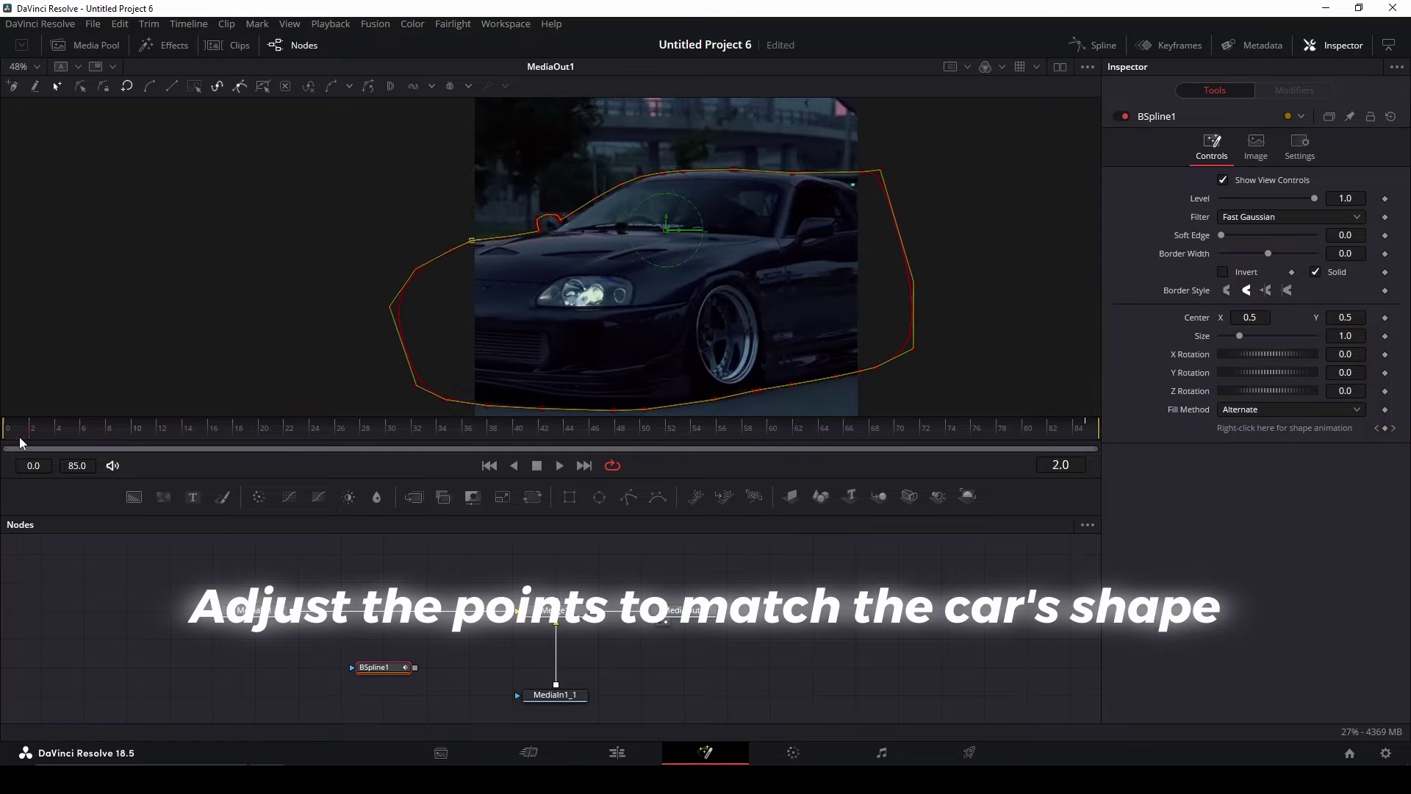
scroll(722, 131, up, 2)
drag(879, 190, 898, 178)
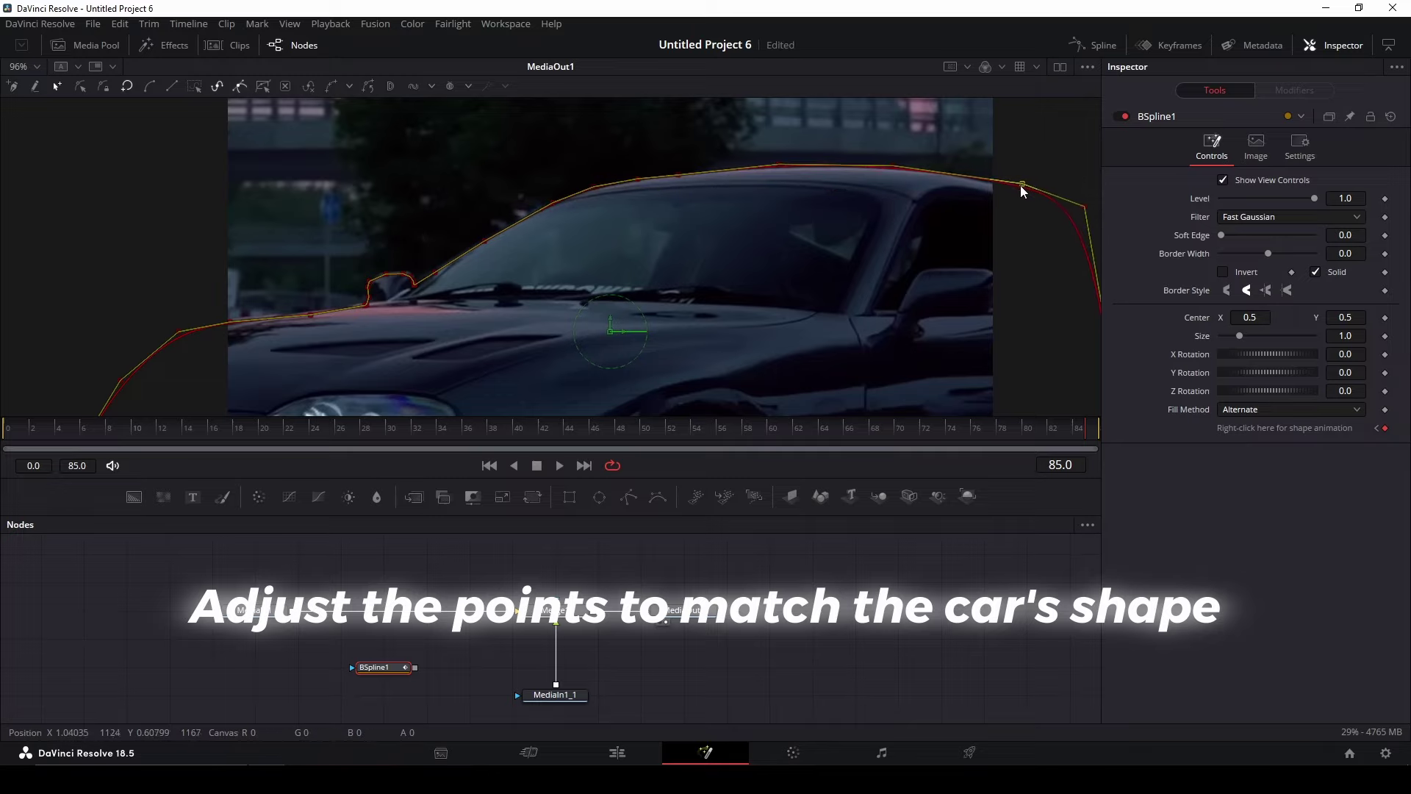
scroll(1020, 190, down, 2)
scroll(704, 304, up, 3)
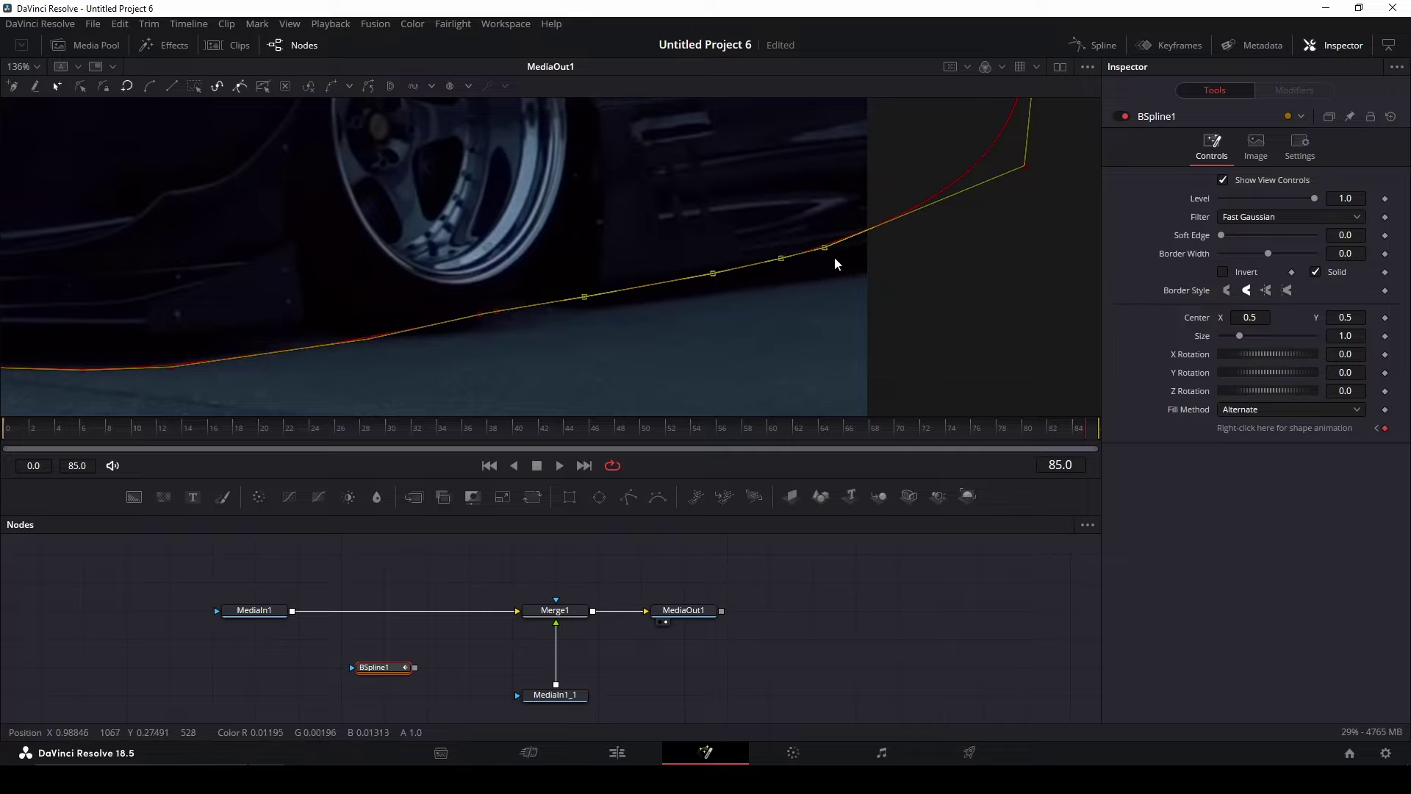
drag(836, 263, 911, 273)
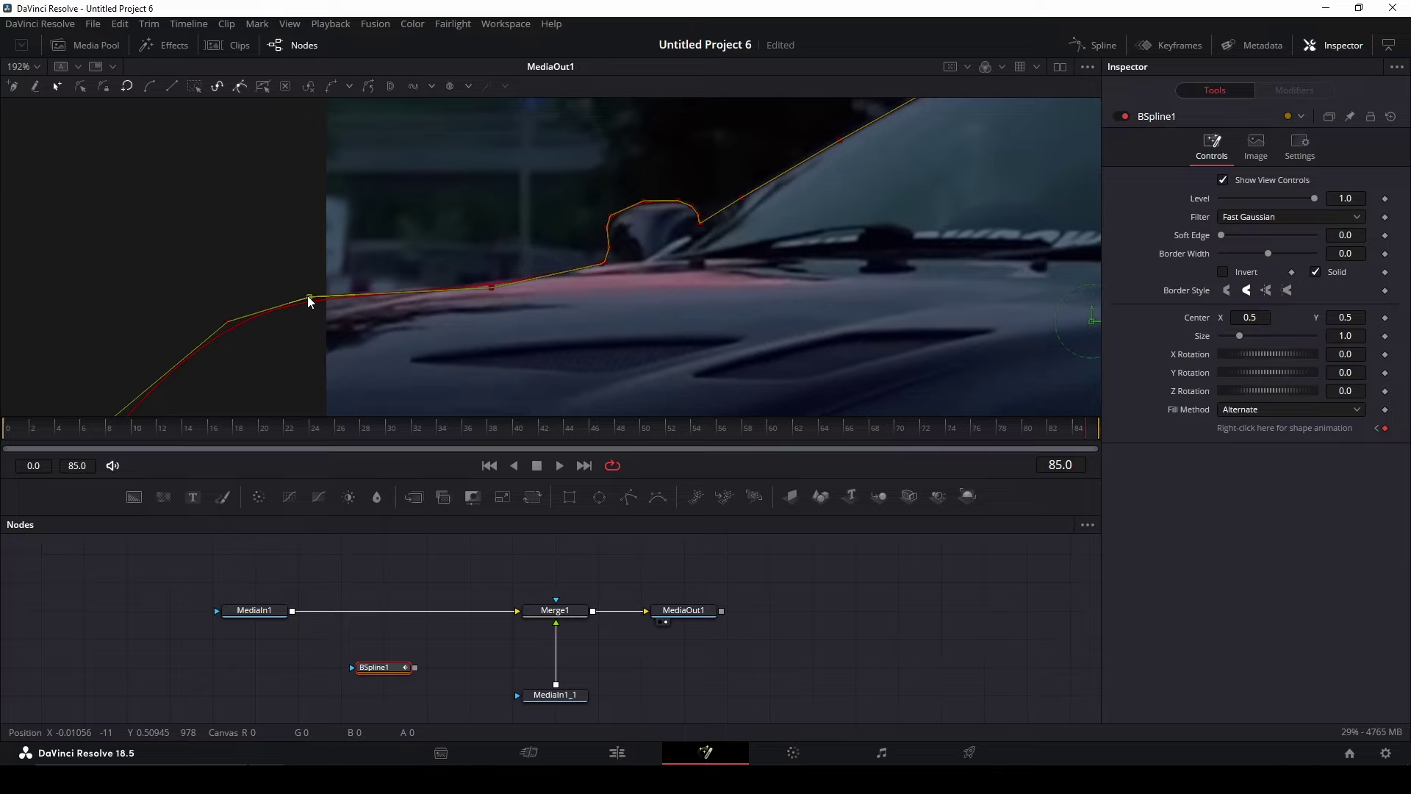
scroll(654, 222, down, 5)
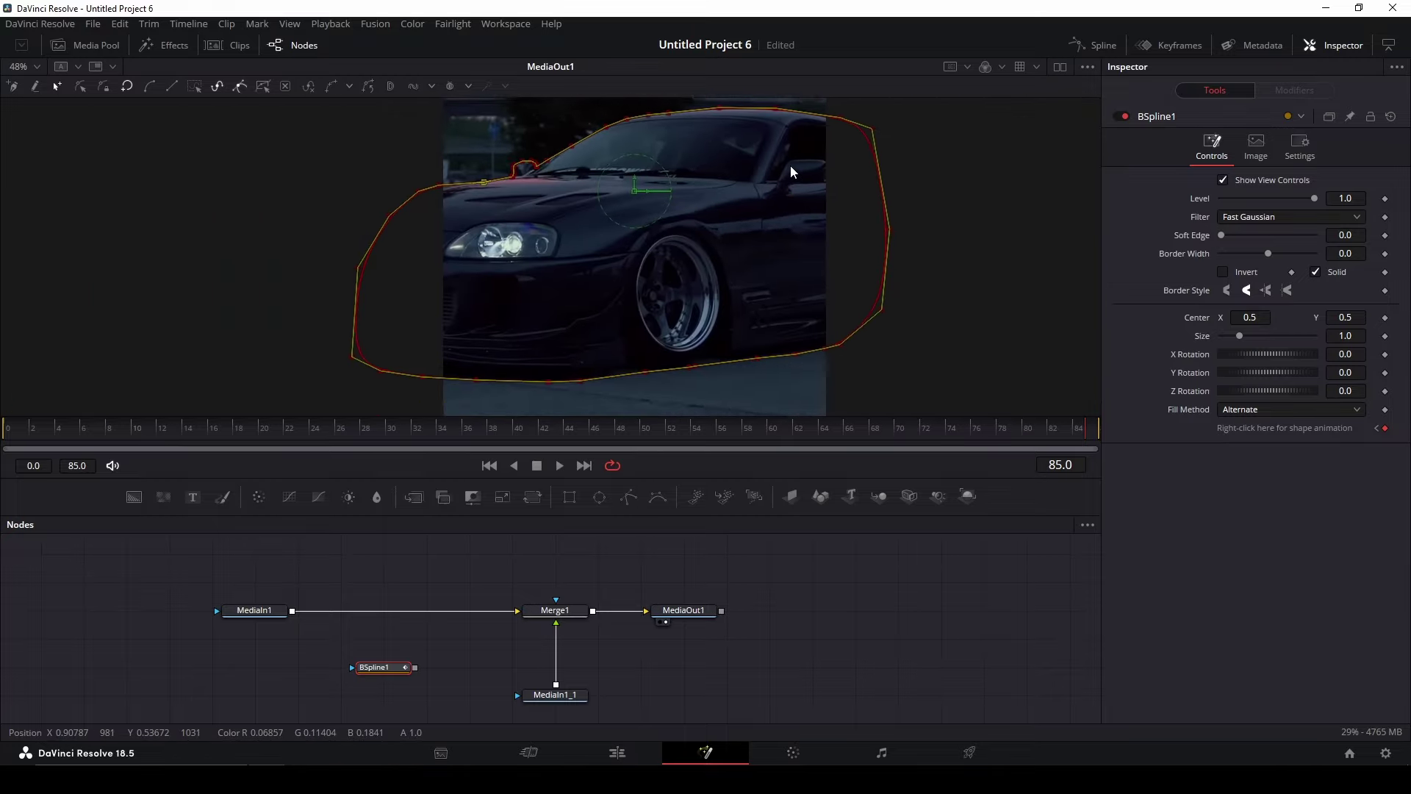
Step: At frame 40, box-select the hood, roof and lower mask points and realign them to the car
mouse_move(1069, 430)
mouse_down()
mouse_move(307, 476)
mouse_move(499, 474)
mouse_up()
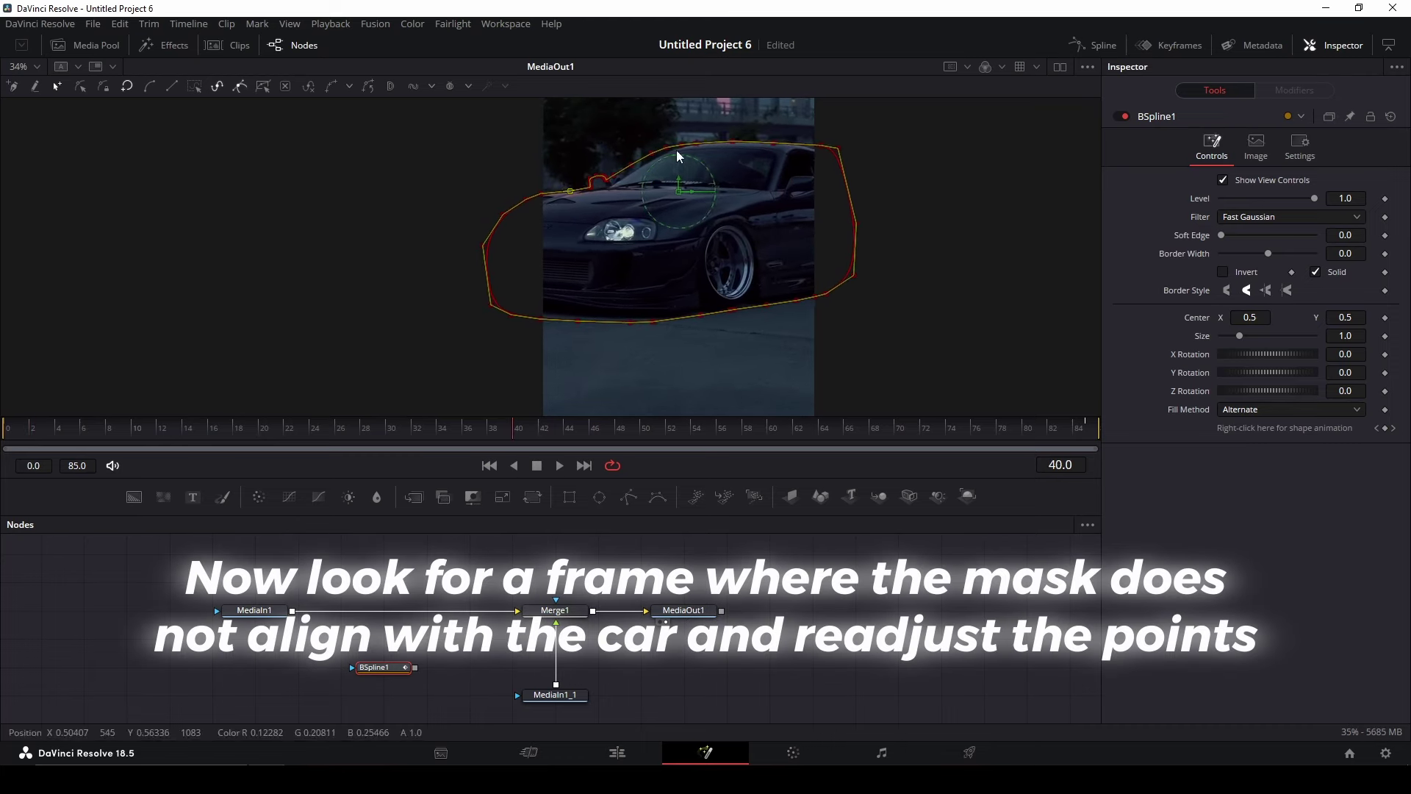
scroll(610, 179, up, 5)
drag(417, 114, 699, 271)
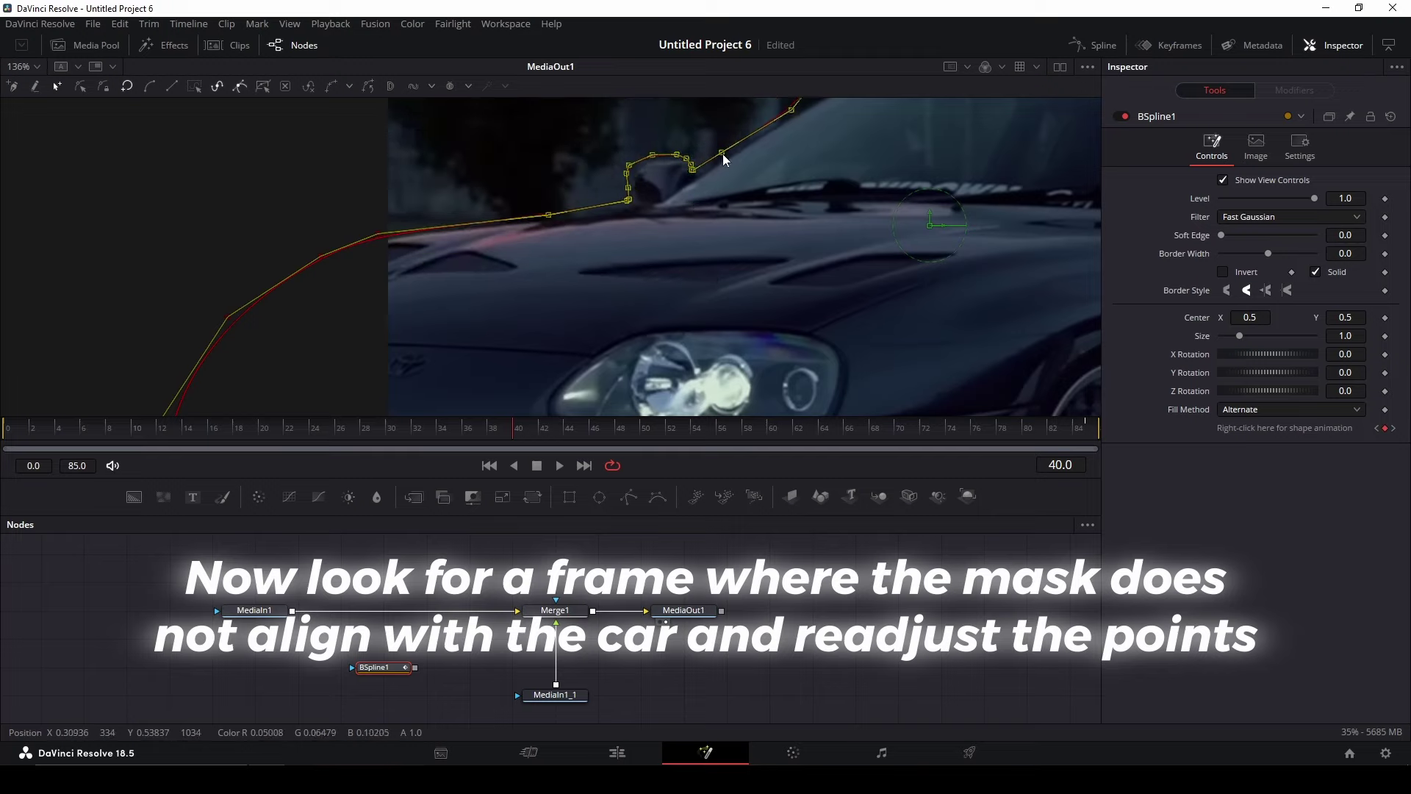
drag(263, 221, 874, 315)
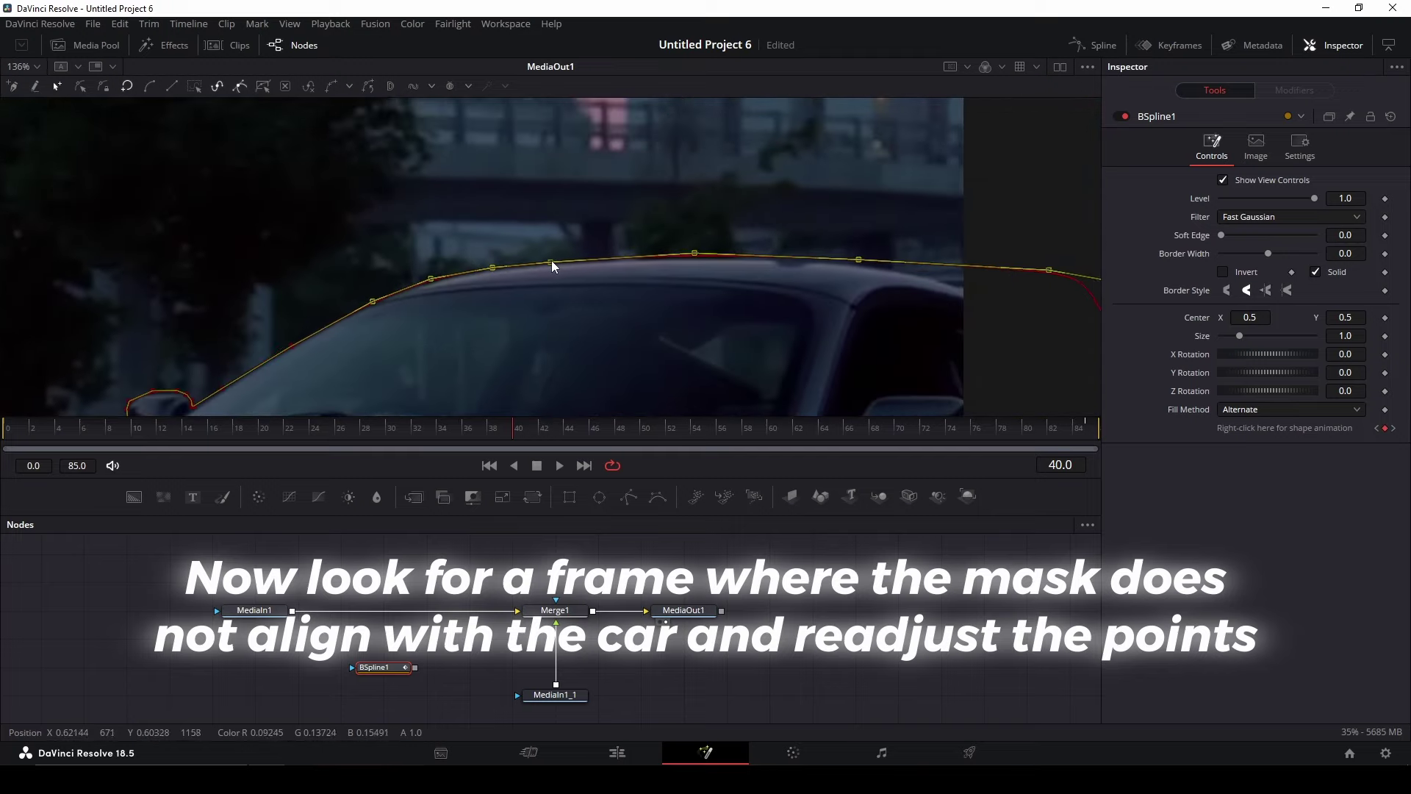
scroll(438, 203, down, 5)
scroll(699, 258, up, 3)
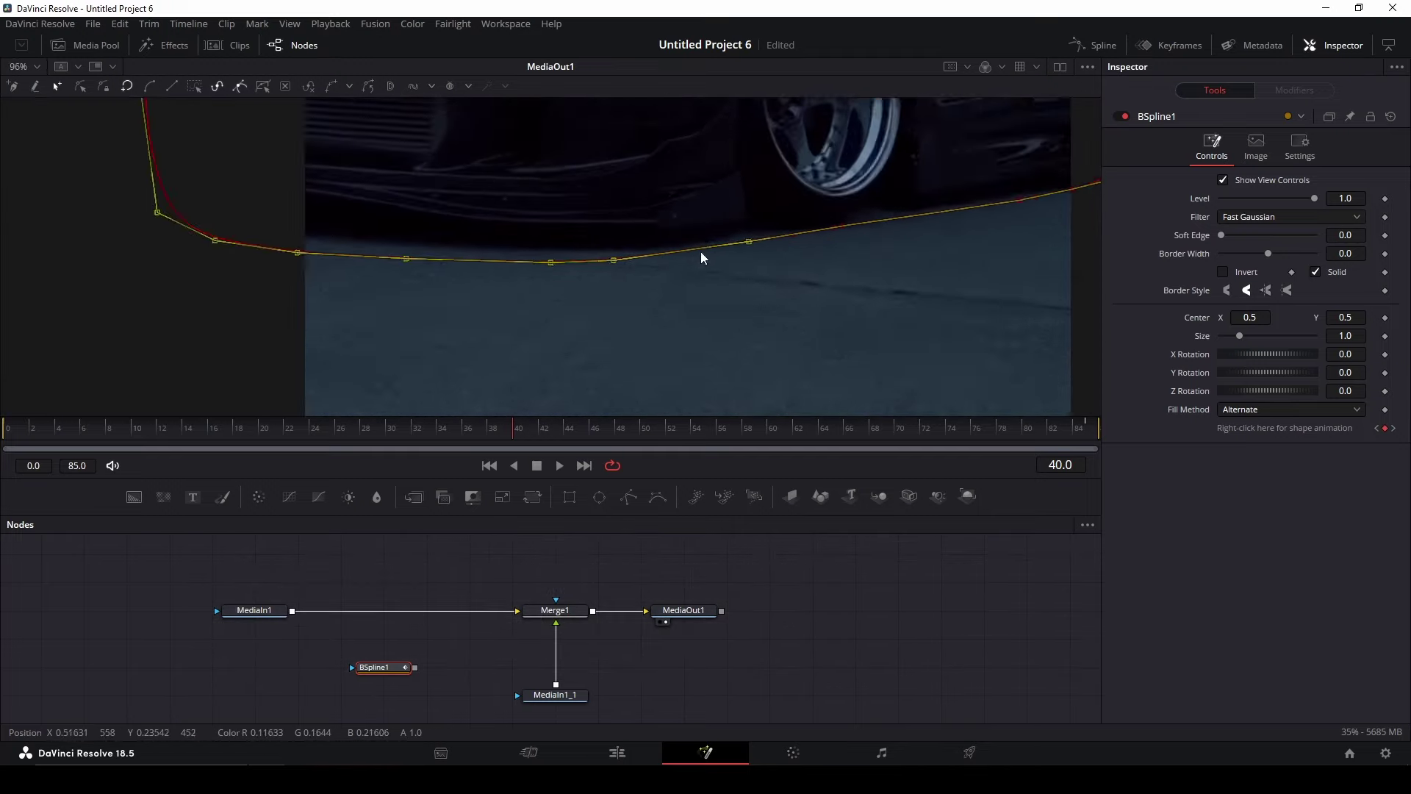
scroll(372, 180, down, 3)
drag(245, 159, 809, 267)
scroll(491, 199, up, 3)
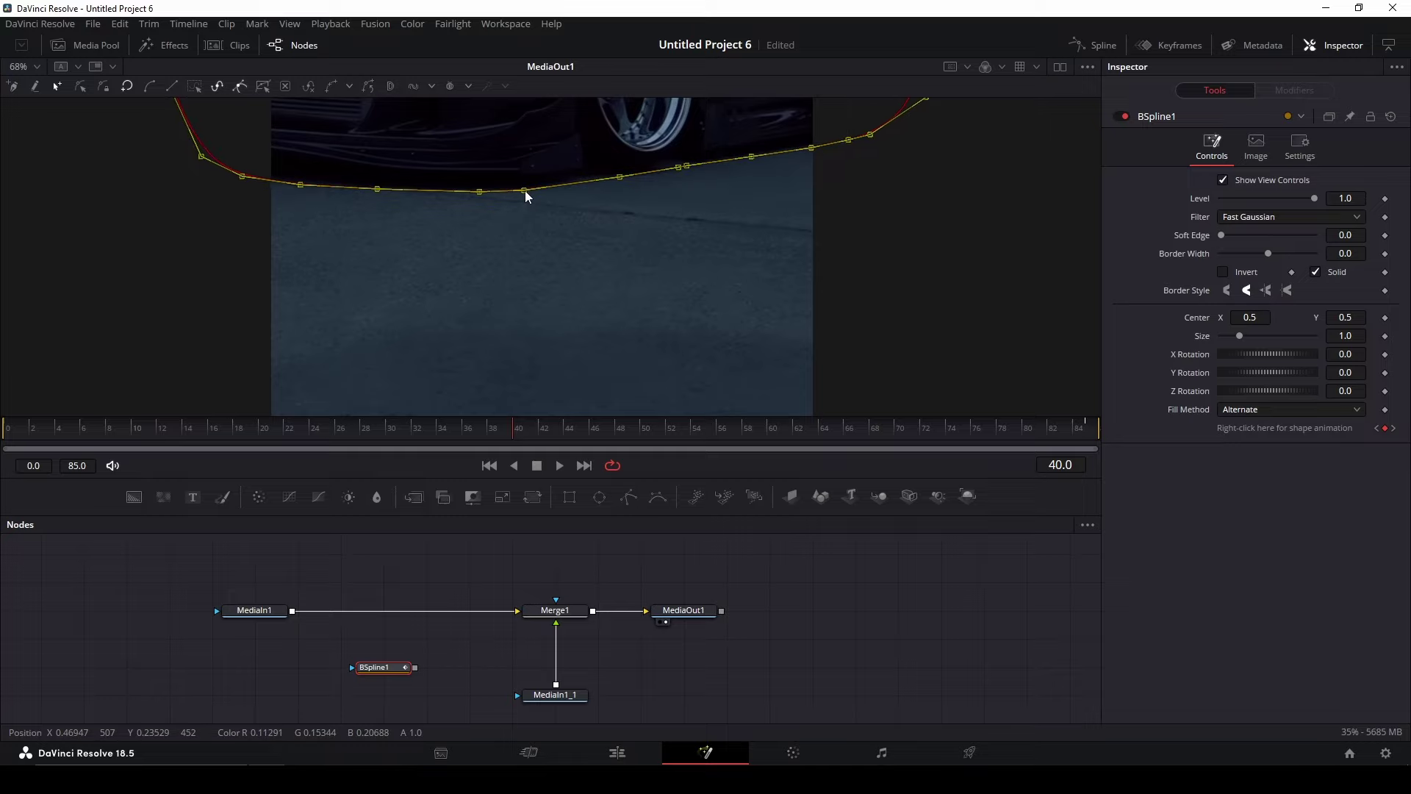
scroll(685, 192, up, 3)
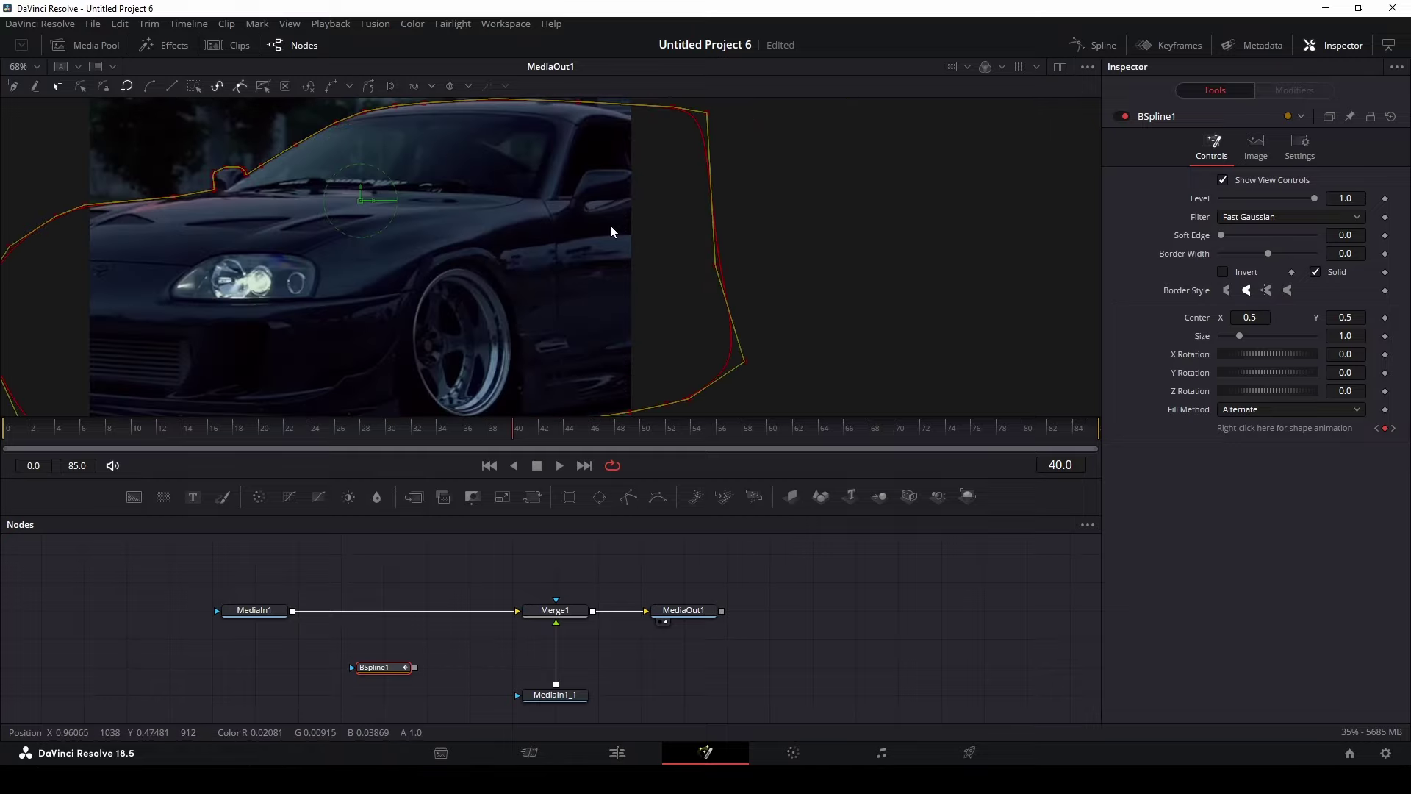
scroll(610, 225, down, 2)
scroll(691, 179, up, 5)
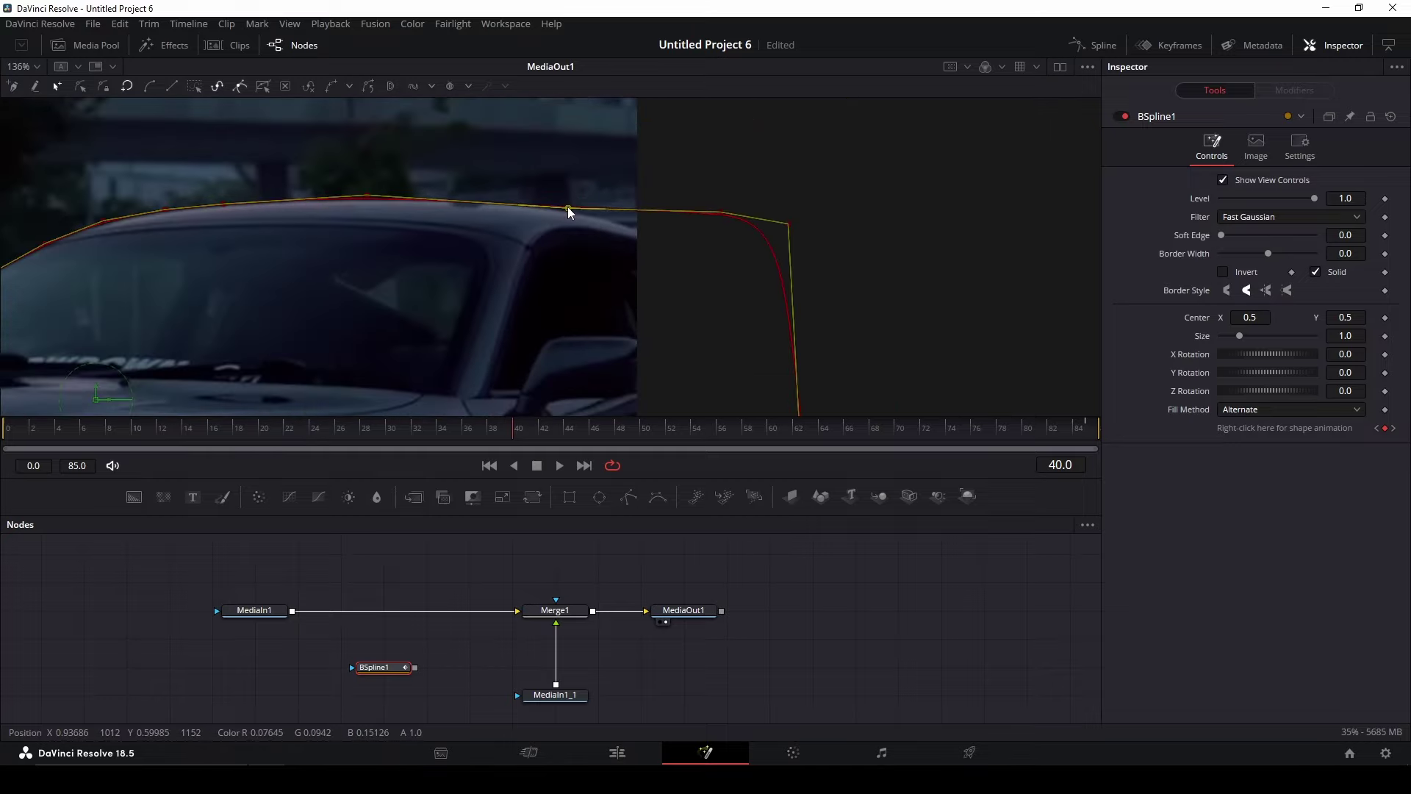
scroll(642, 196, down, 3)
scroll(641, 233, down, 3)
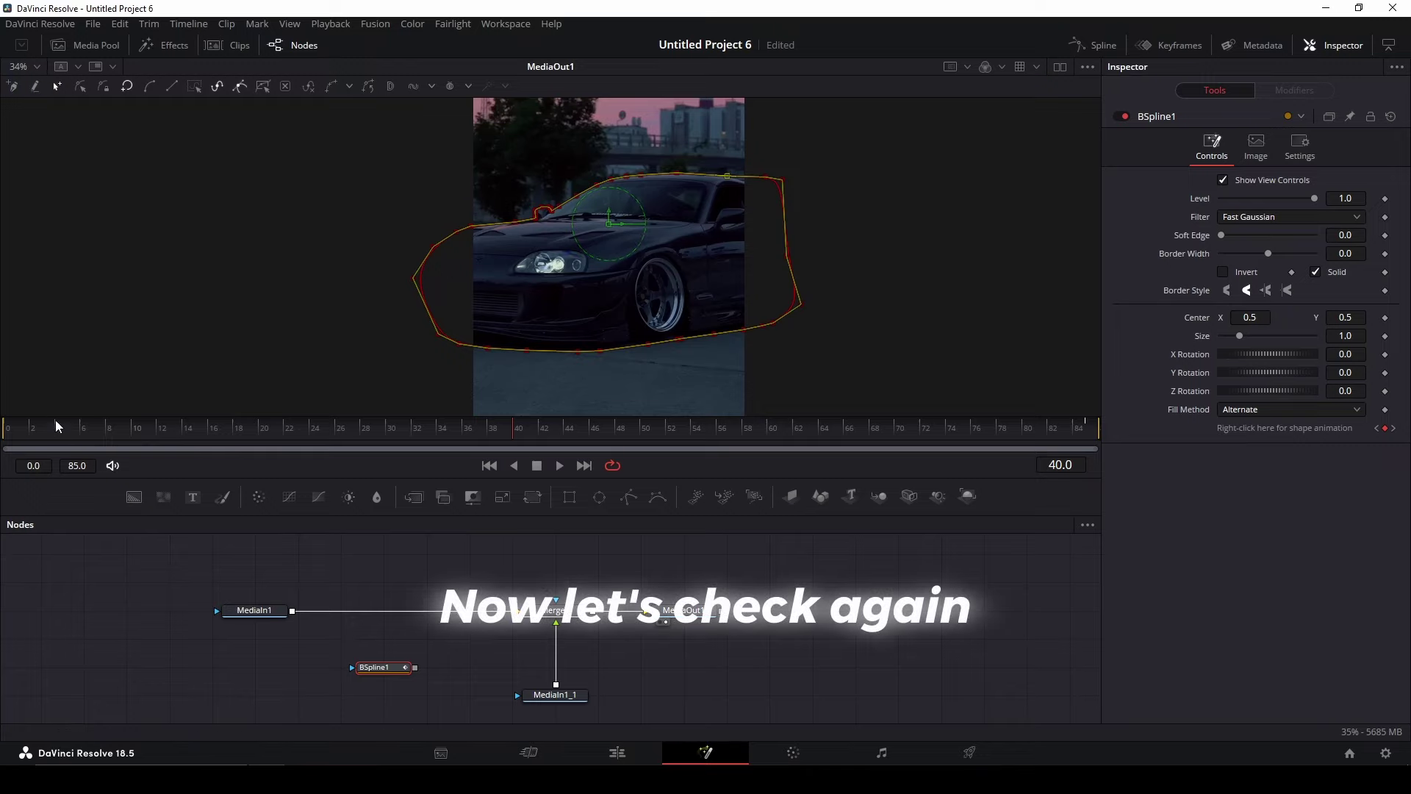
Step: Step back through frames and zoom along the roofline to adjust the mask around mirror and roof
mouse_move(55, 428)
mouse_down()
mouse_move(235, 438)
mouse_move(235, 451)
mouse_up()
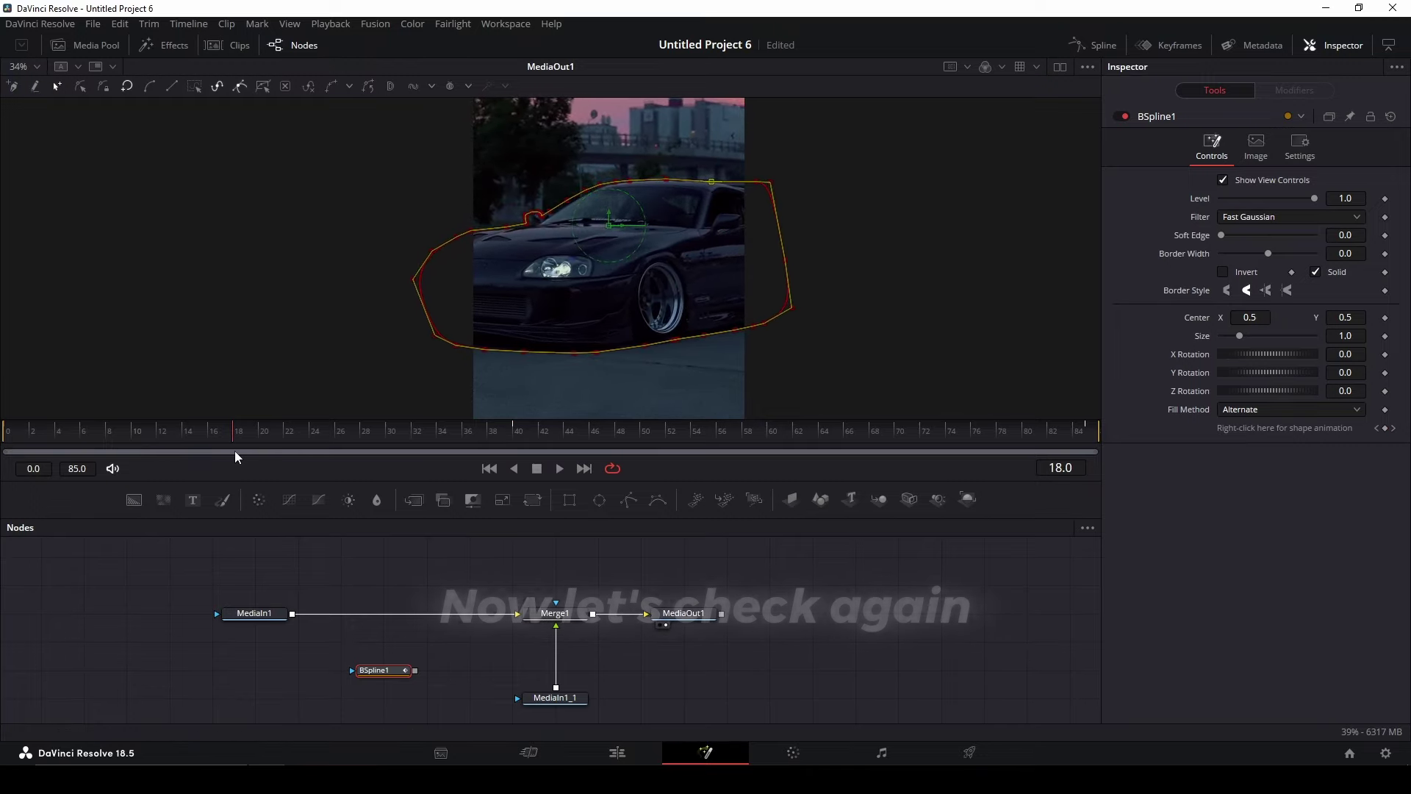
scroll(498, 196, up, 3)
scroll(431, 183, up, 2)
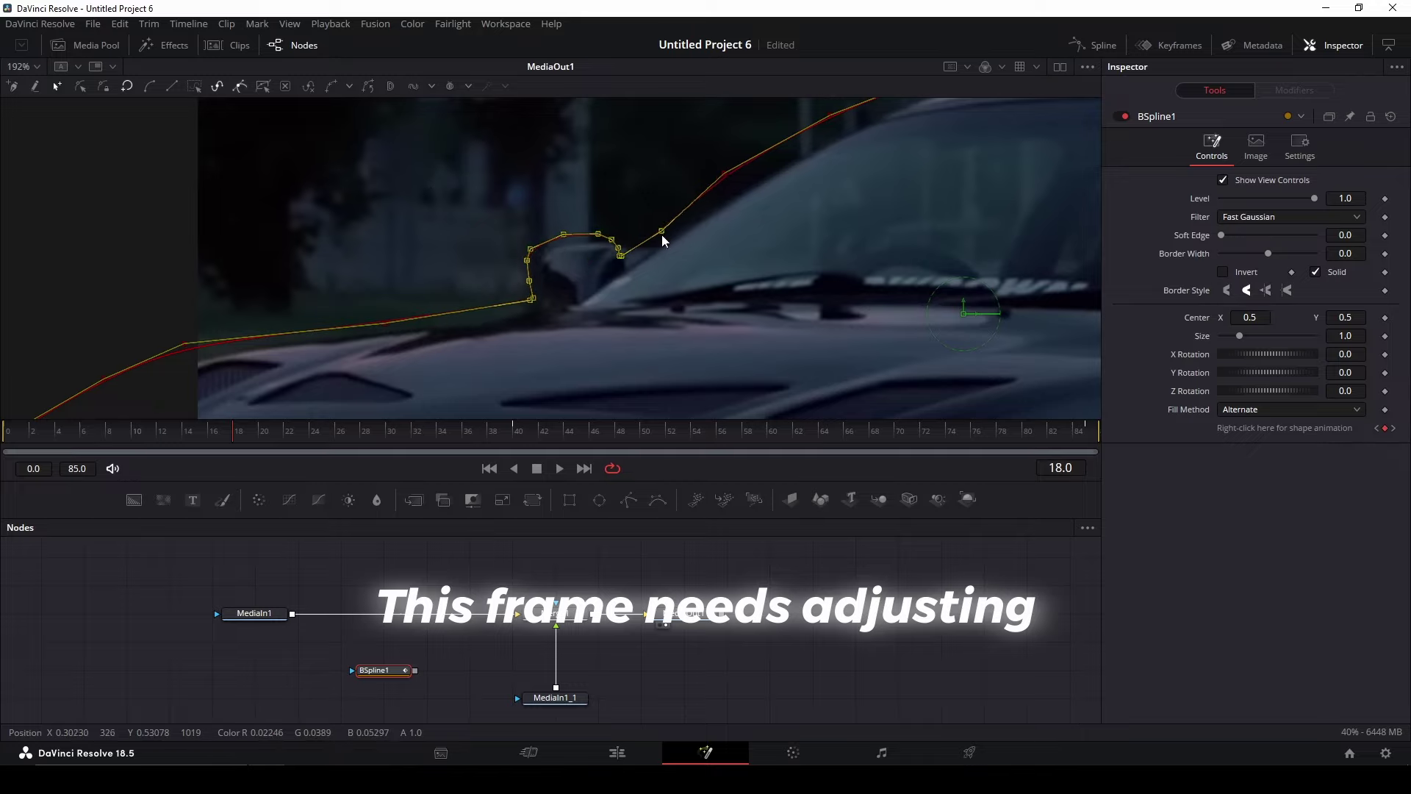
drag(661, 239, 447, 192)
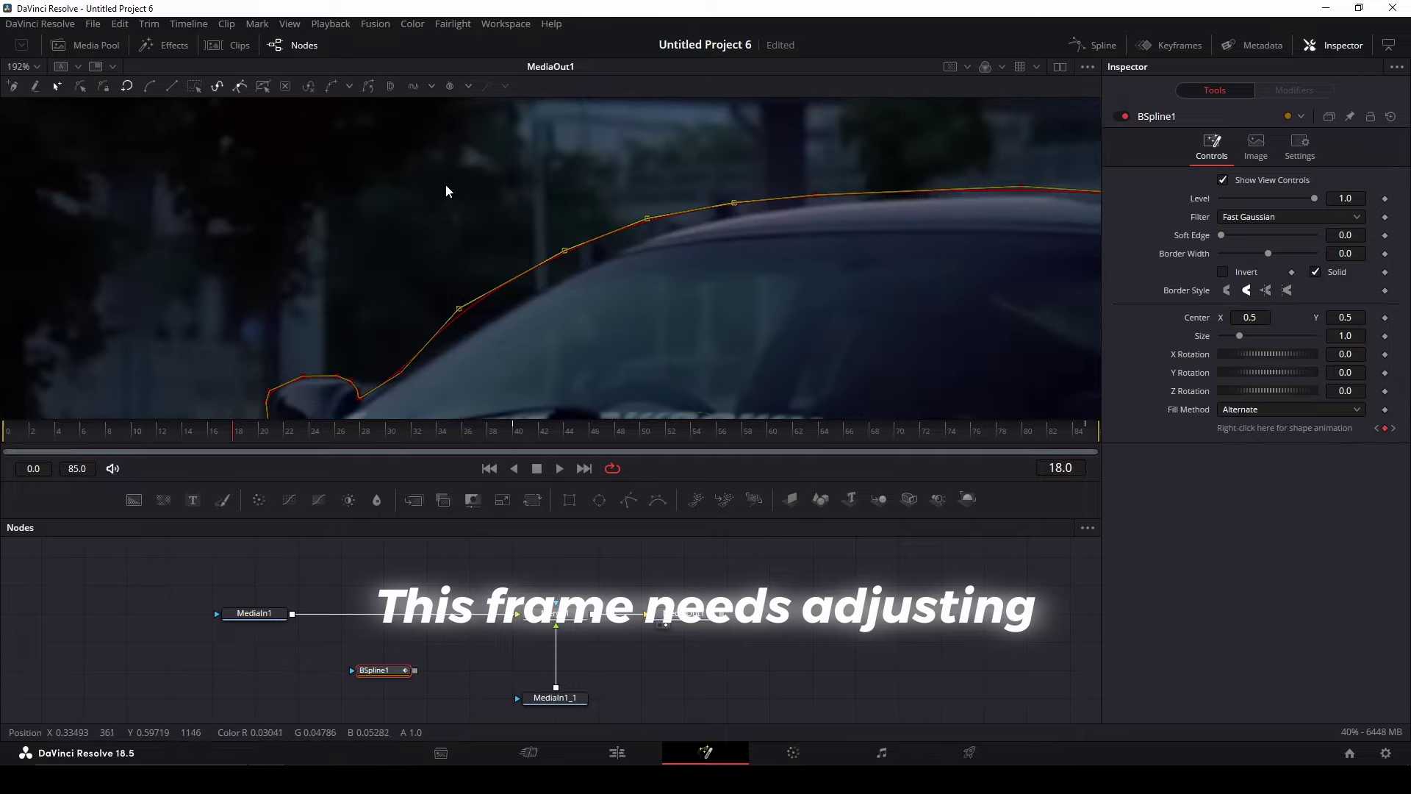
drag(856, 198, 578, 183)
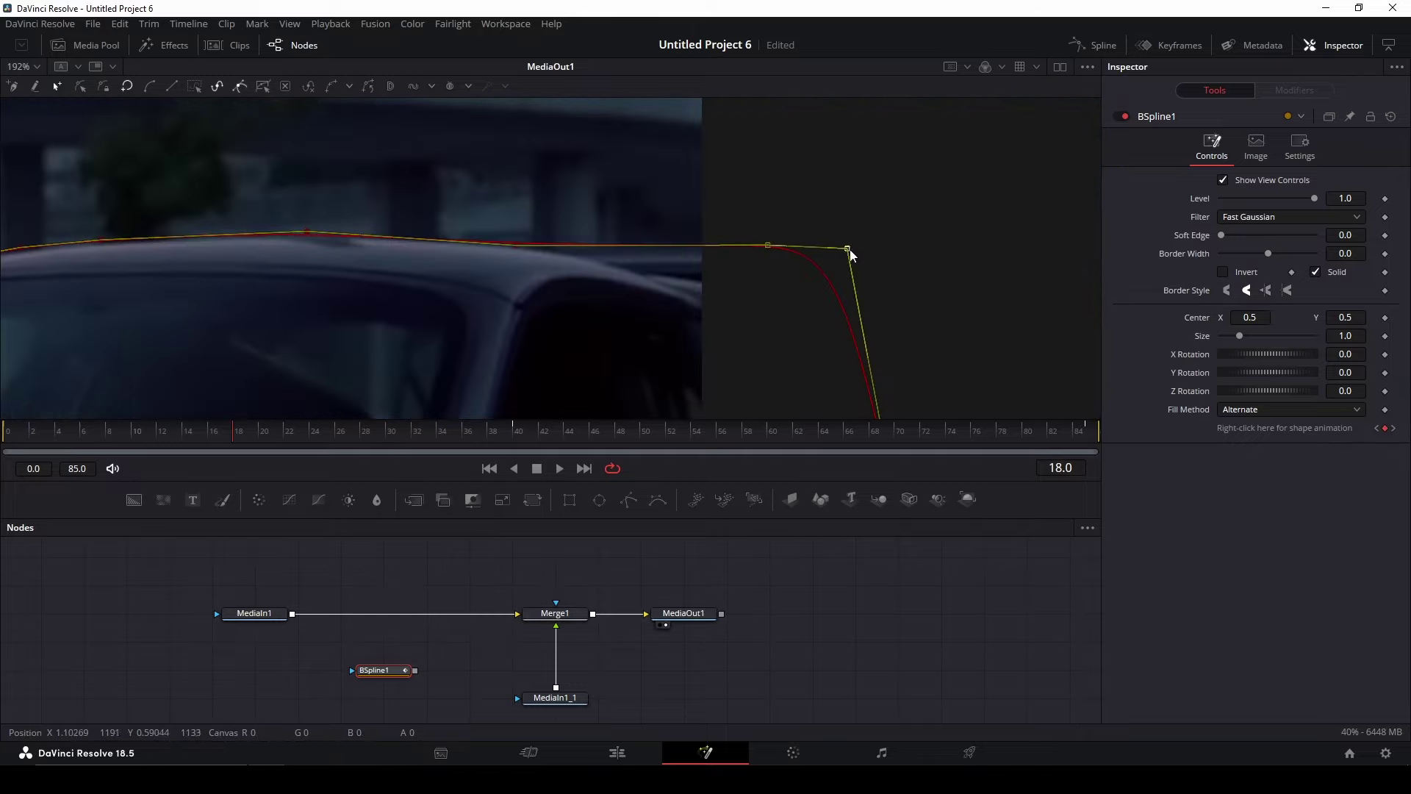
scroll(860, 244, down, 3)
scroll(504, 267, up, 1)
scroll(563, 266, down, 2)
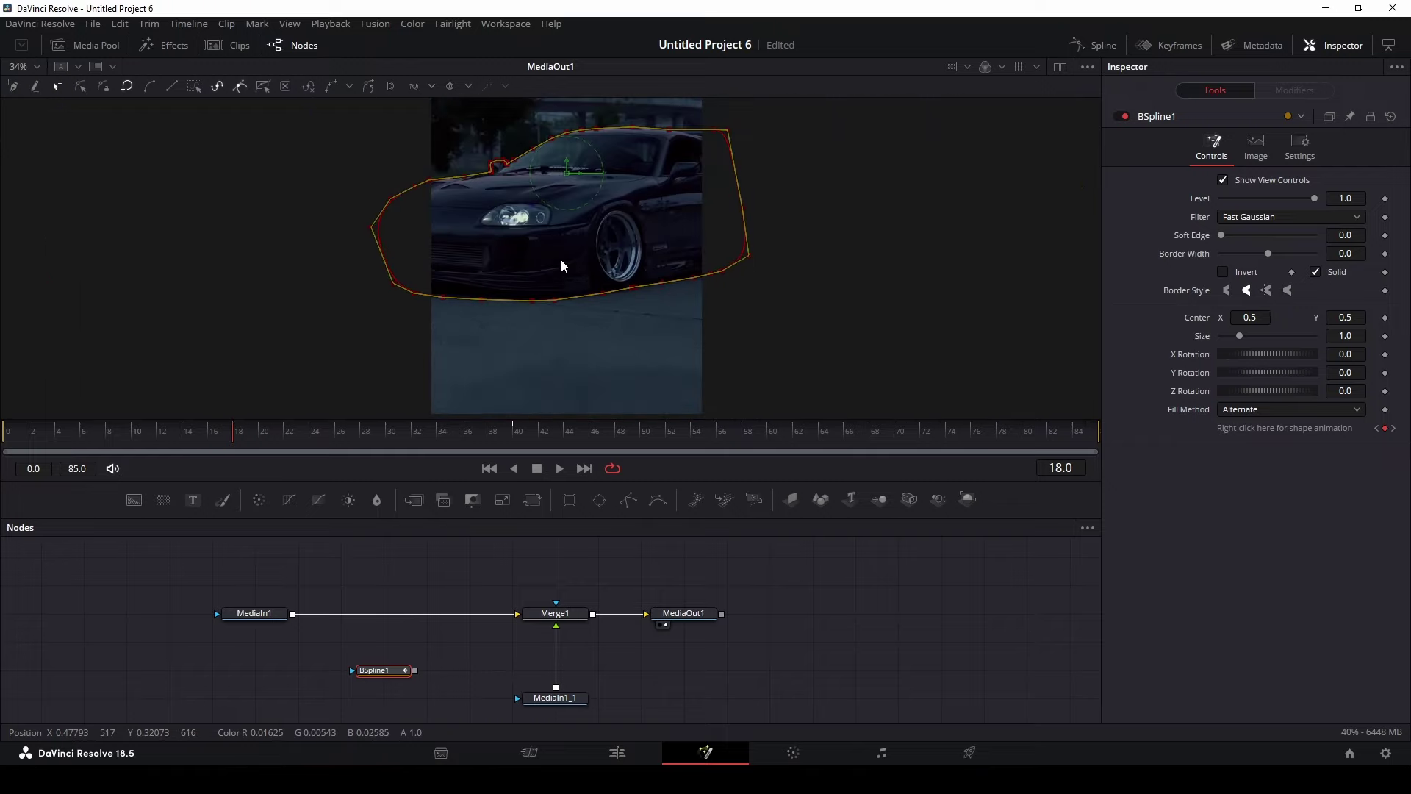
Step: Scrub the frames again and advance to frame 9 to recheck the mask fit
drag(30, 441, 381, 451)
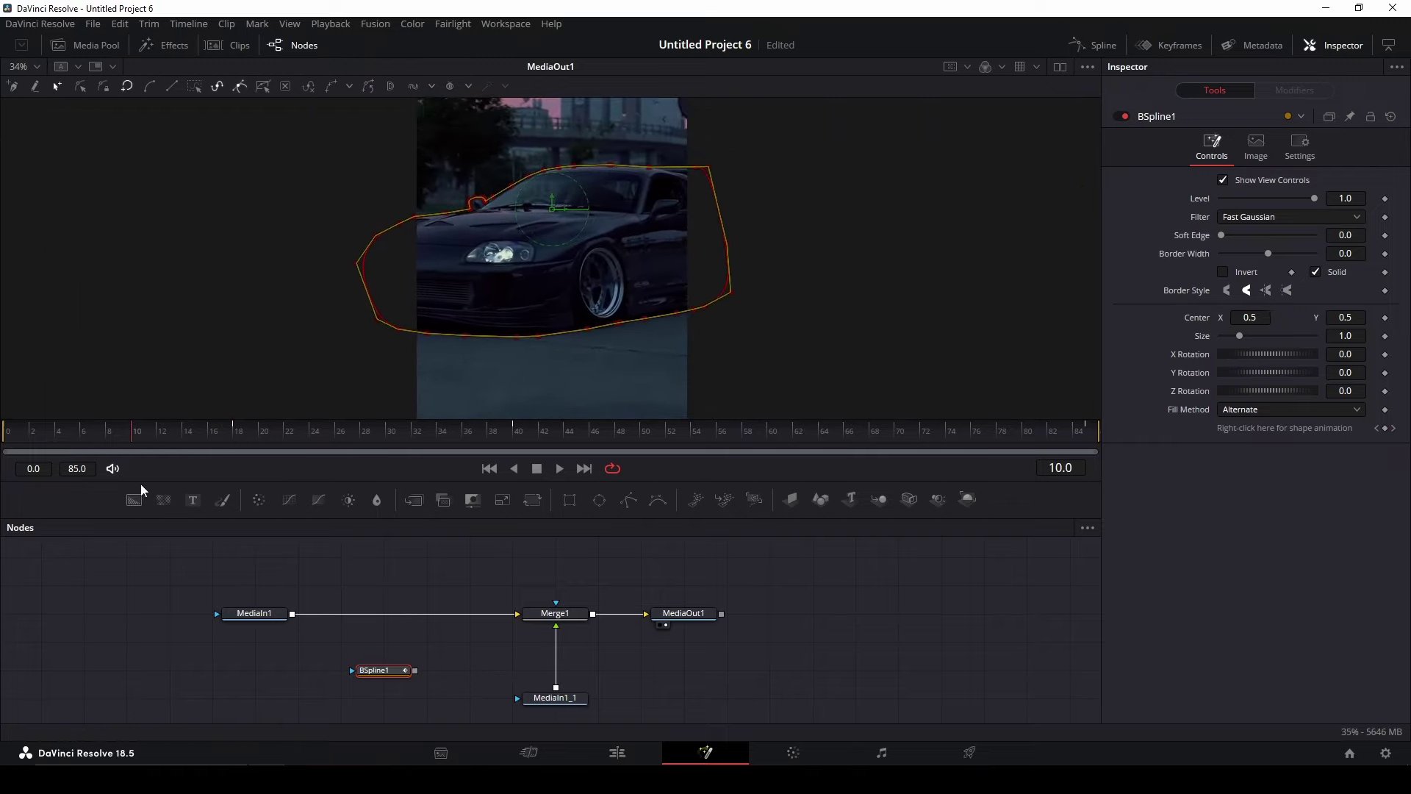
click(119, 433)
scroll(686, 242, up, 4)
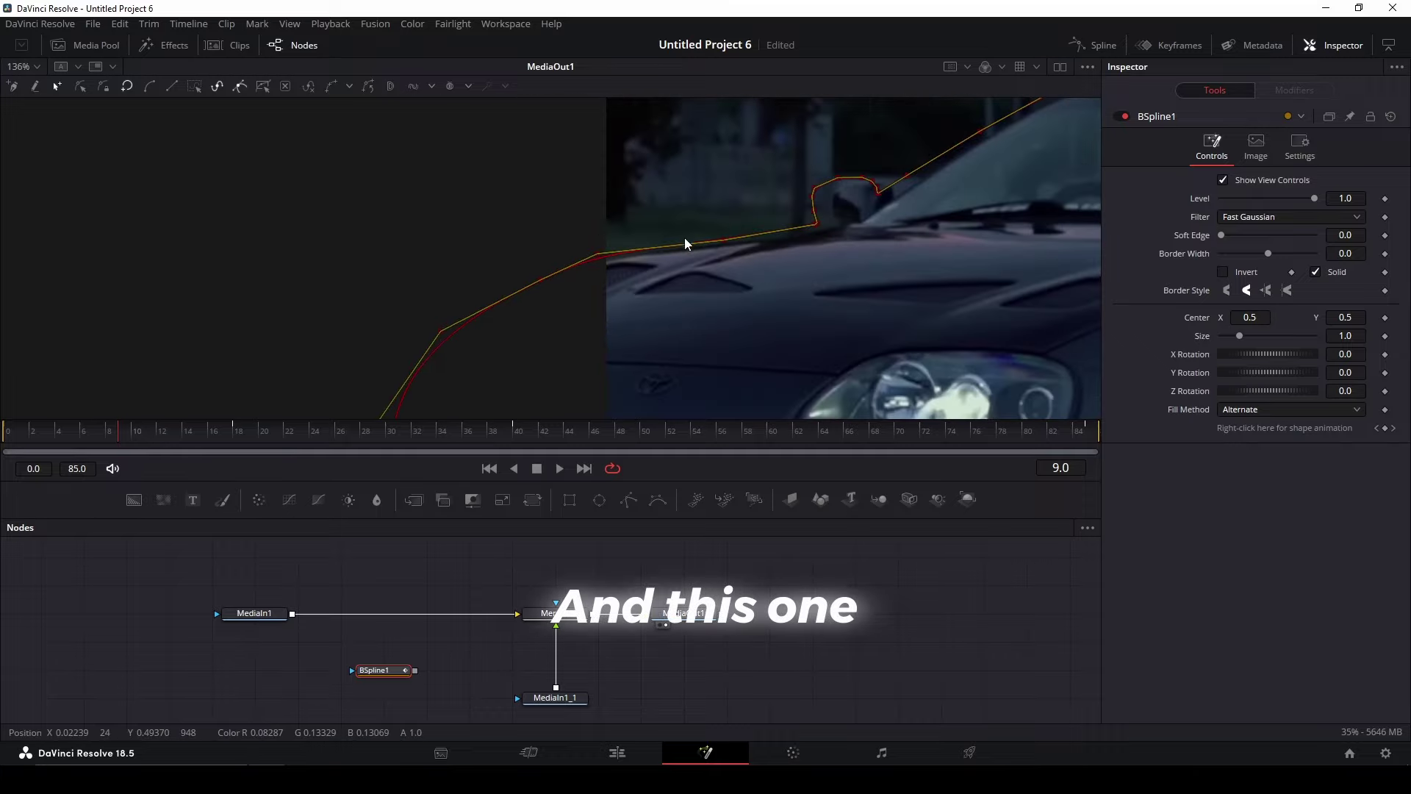
scroll(456, 195, up, 2)
scroll(441, 268, down, 3)
scroll(356, 157, down, 2)
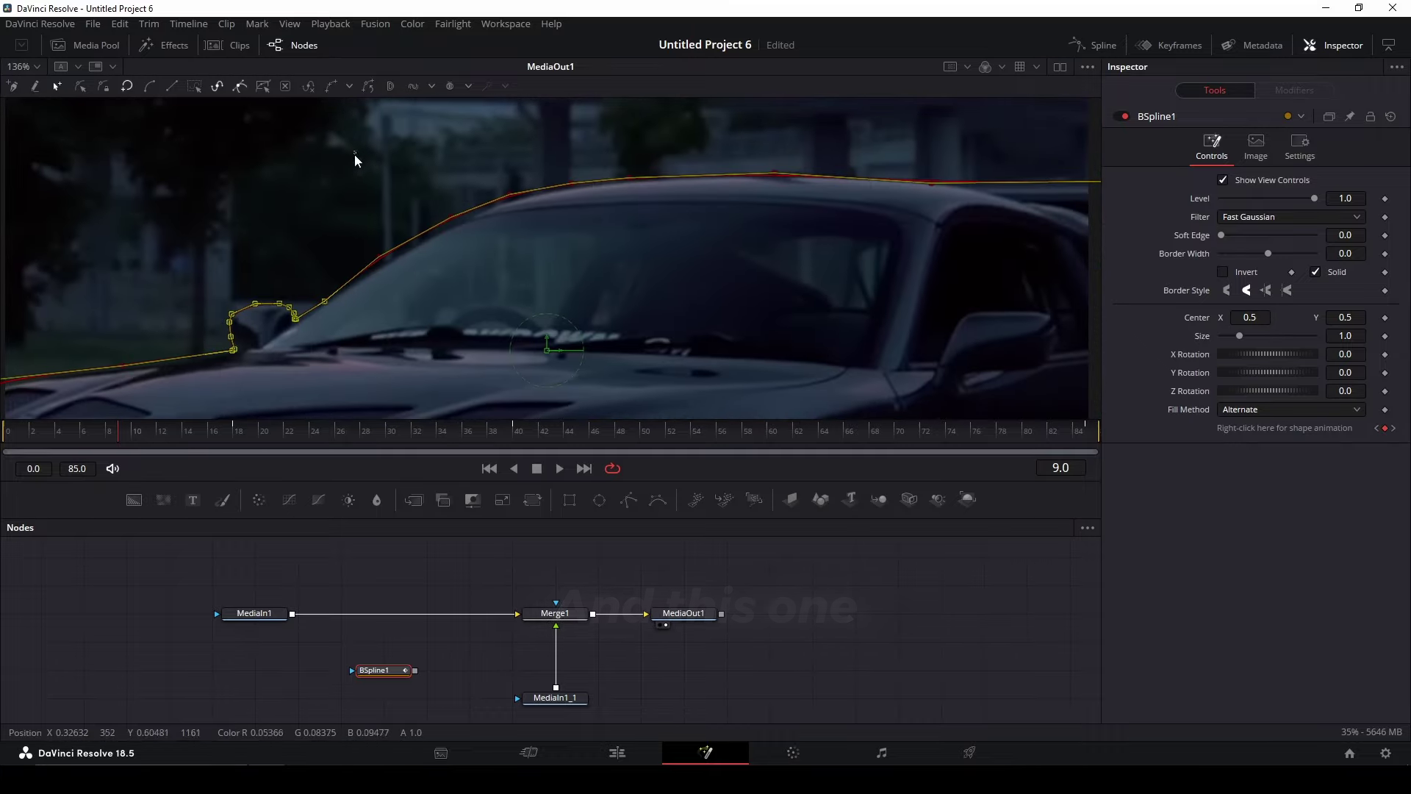
scroll(517, 205, down, 1)
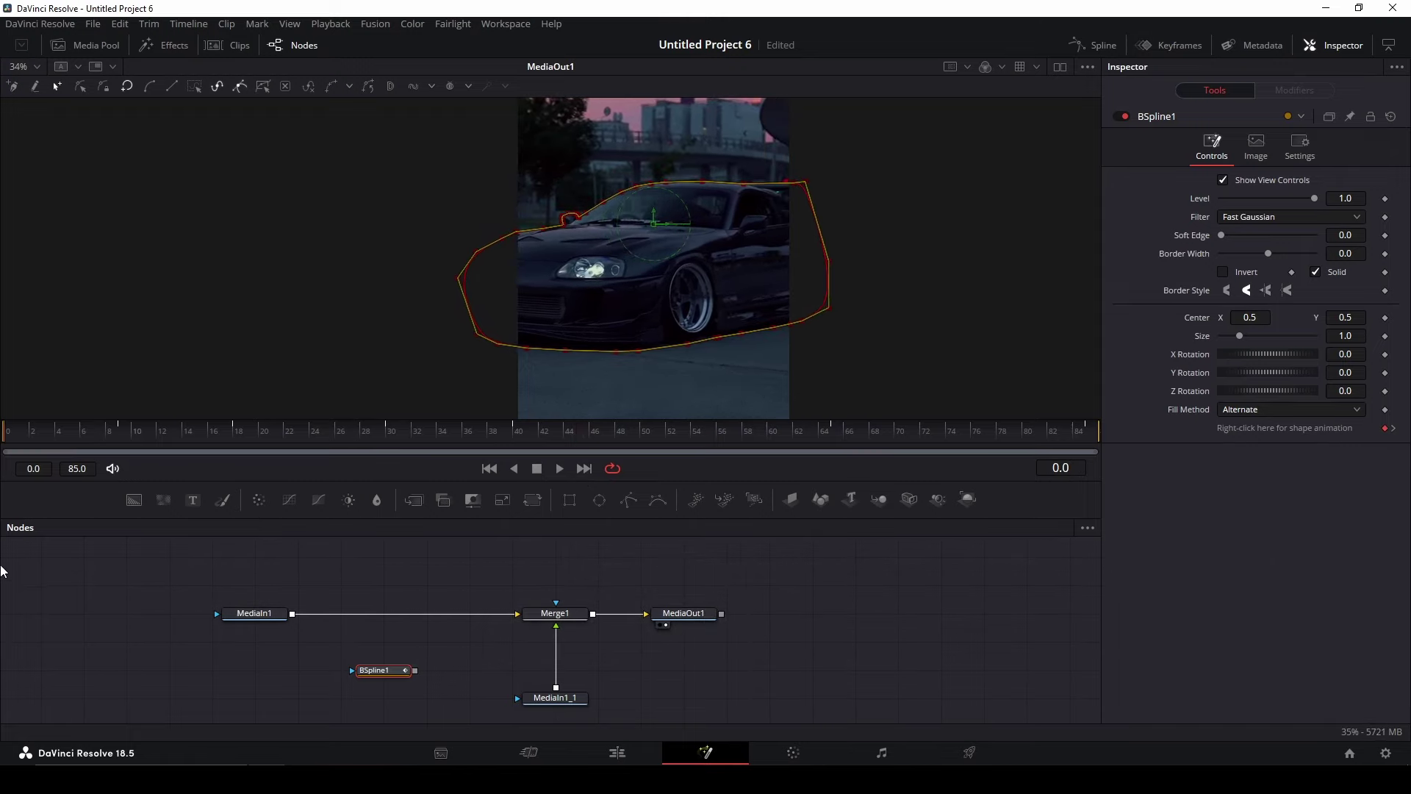
Step: Connect BSpline1's output to MediaIn1_1's mask input and select BSpline1
scroll(818, 610, down, 2)
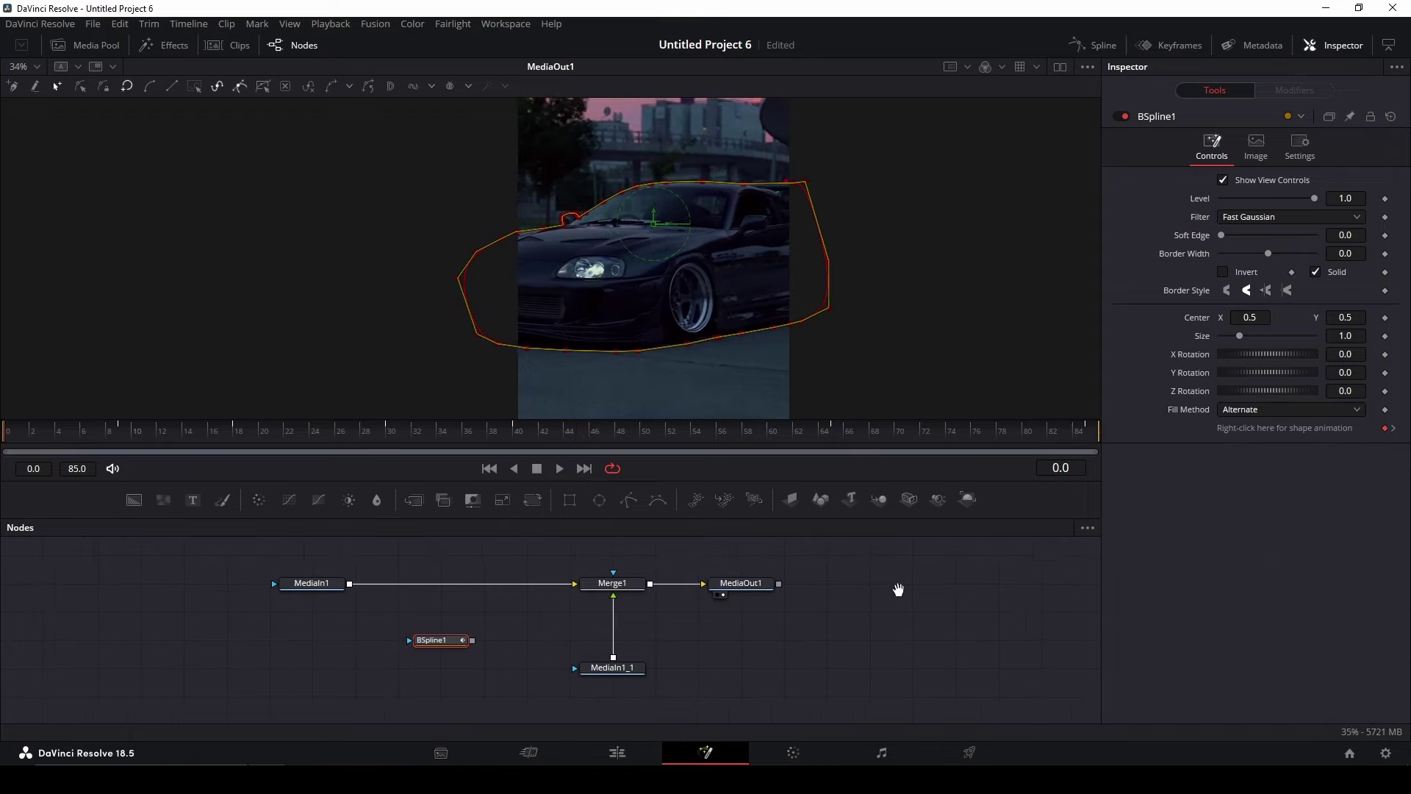
scroll(812, 611, down, 2)
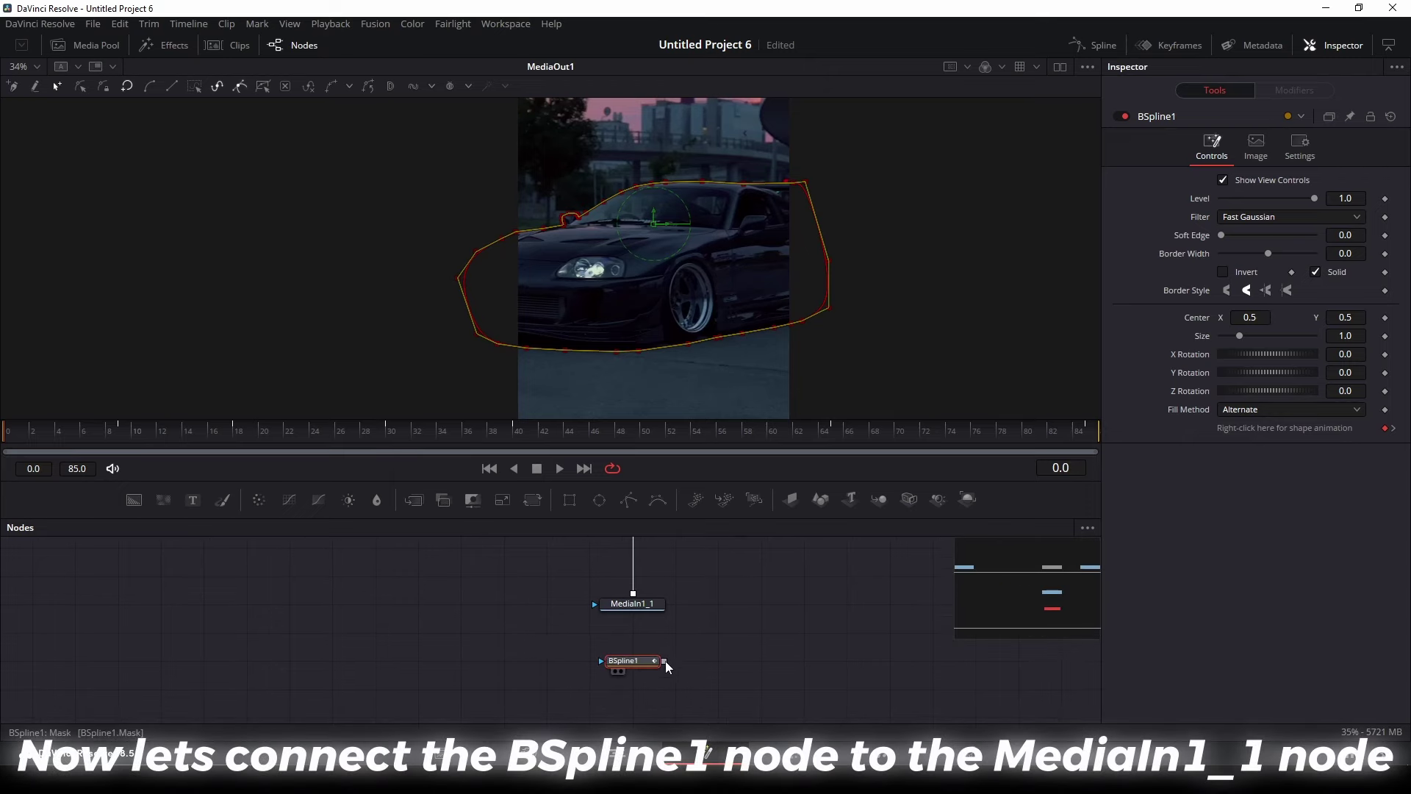
drag(664, 660, 638, 620)
click(708, 611)
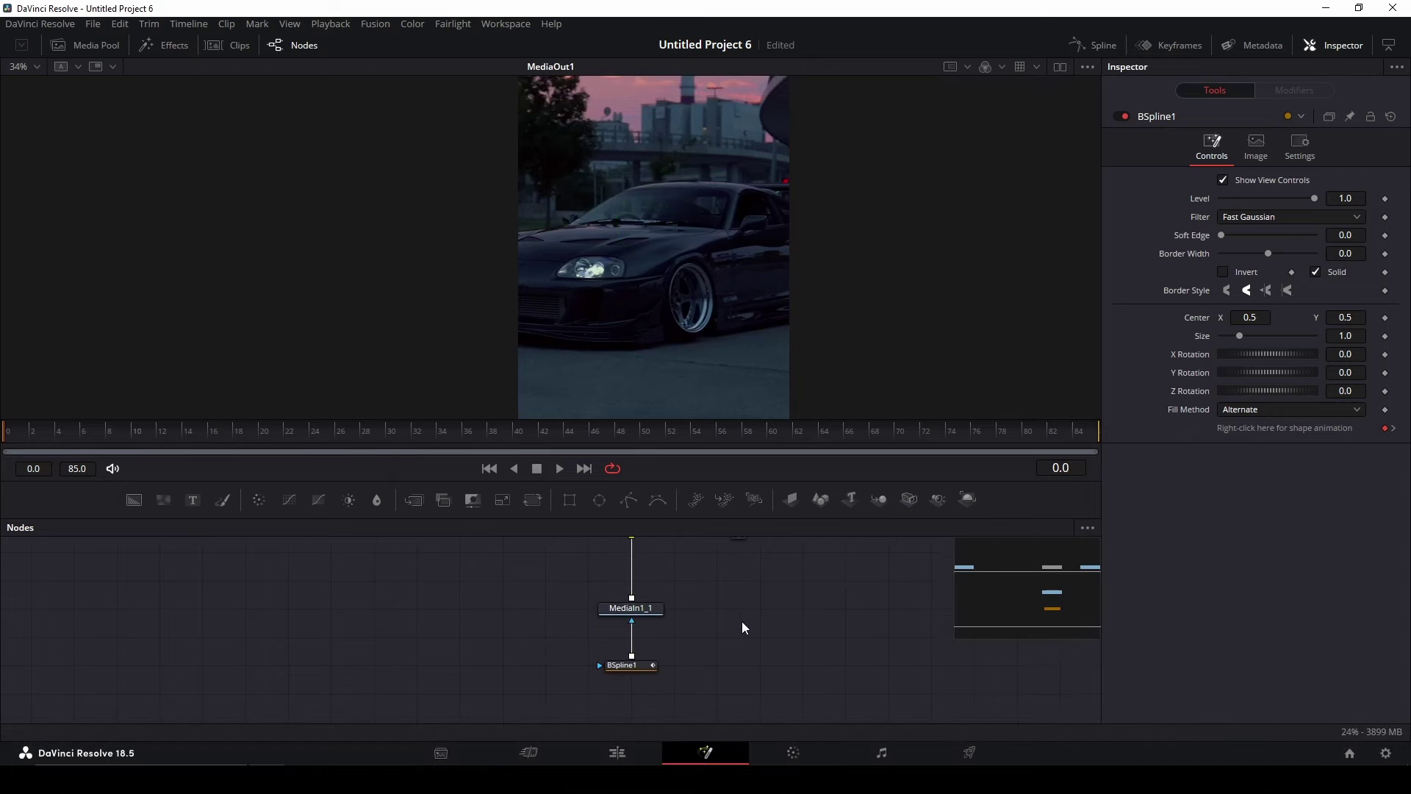
click(654, 664)
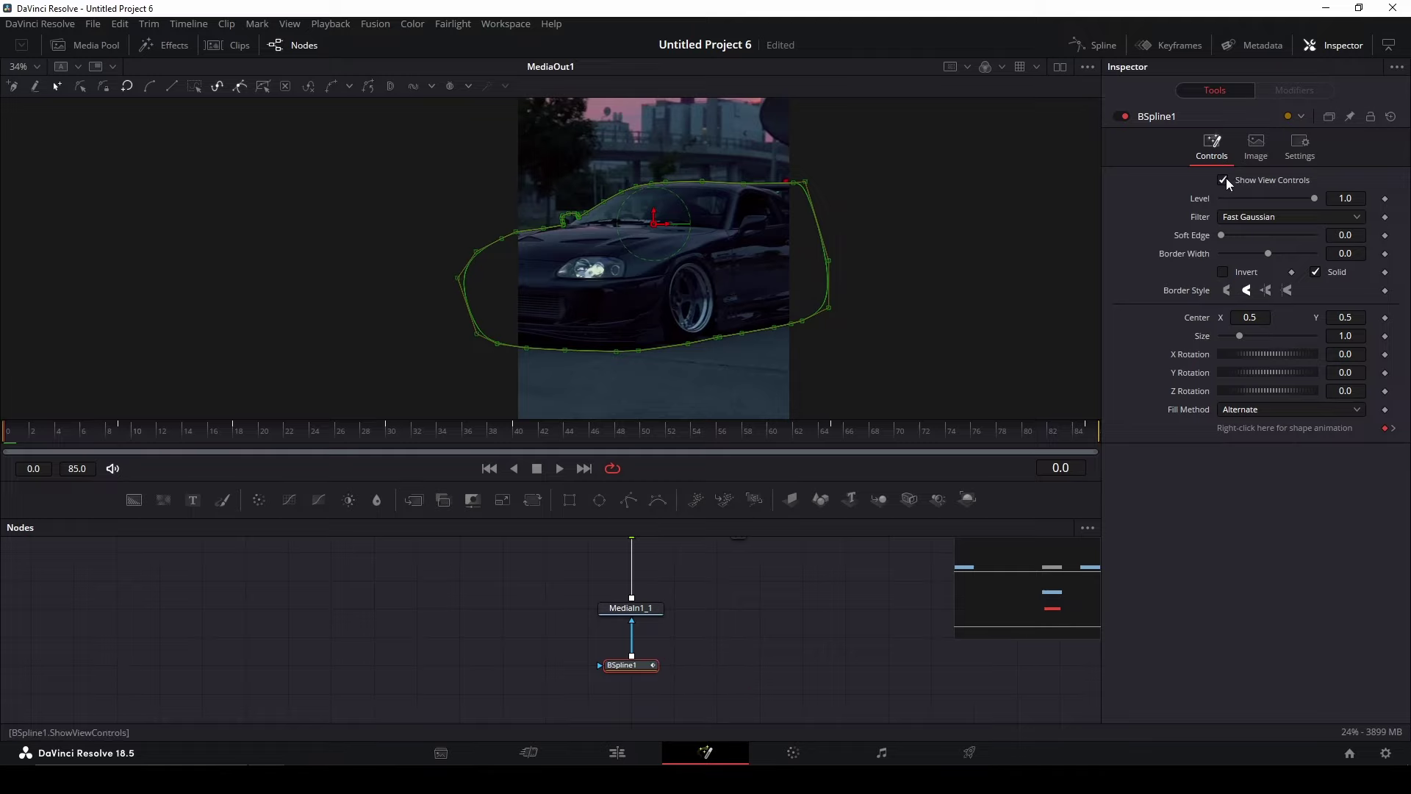
Step: Toggle Show View Controls off and back on to check the car outline
scroll(691, 218, up, 3)
scroll(694, 223, up, 2)
scroll(693, 223, down, 4)
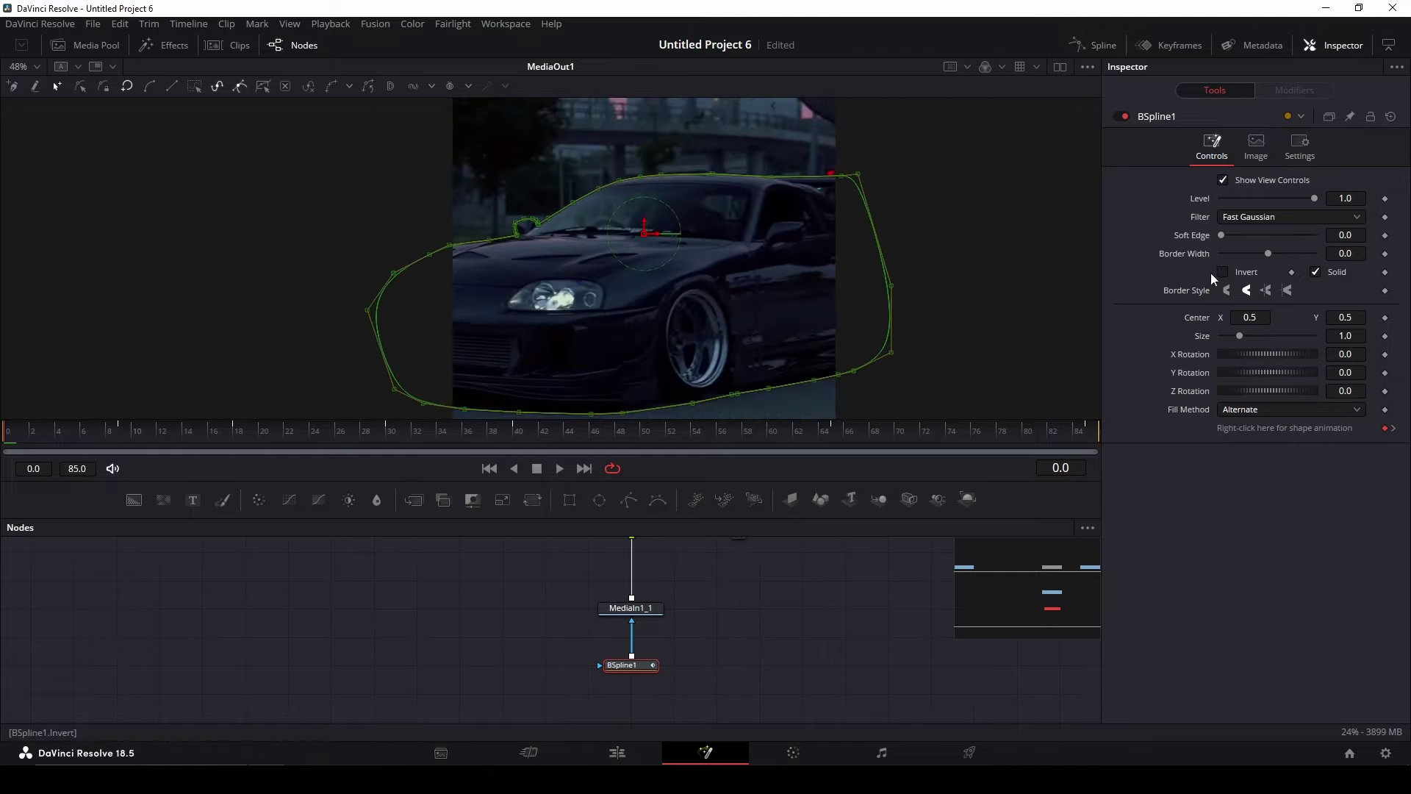
click(1223, 180)
scroll(846, 259, down, 3)
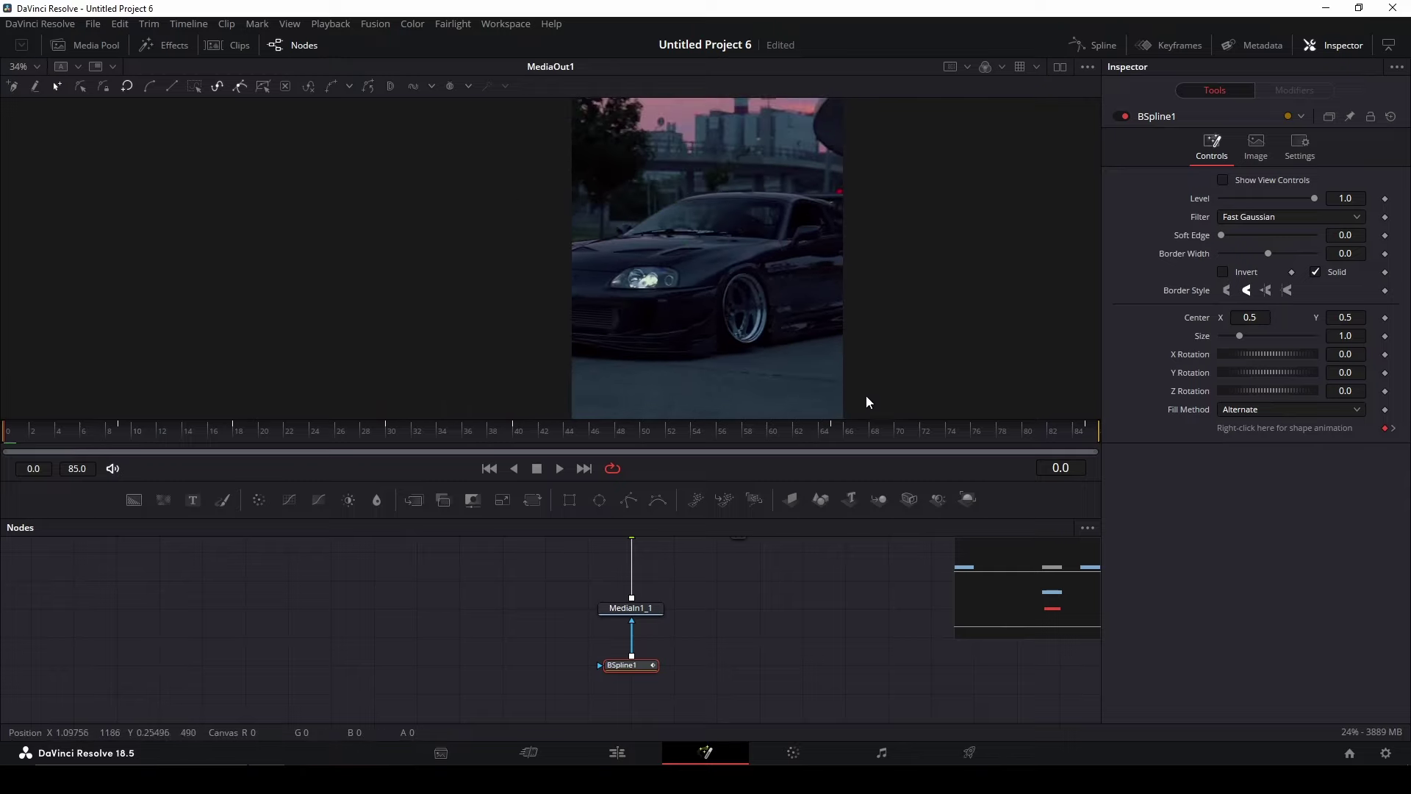
click(1223, 180)
scroll(538, 654, down, 2)
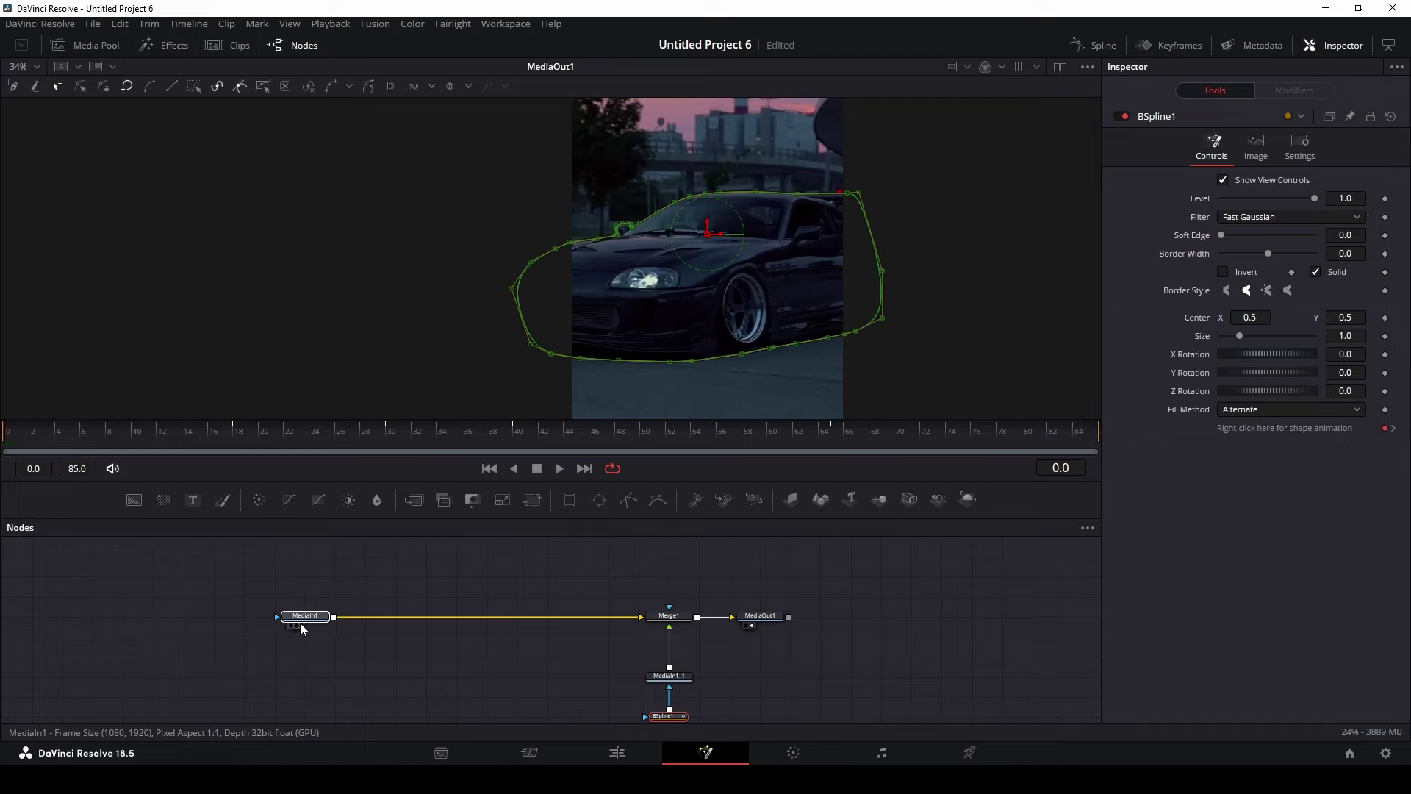
Step: Add a Displace node via Shift+Space search and insert it between MediaIn1 and Merge1
click(304, 617)
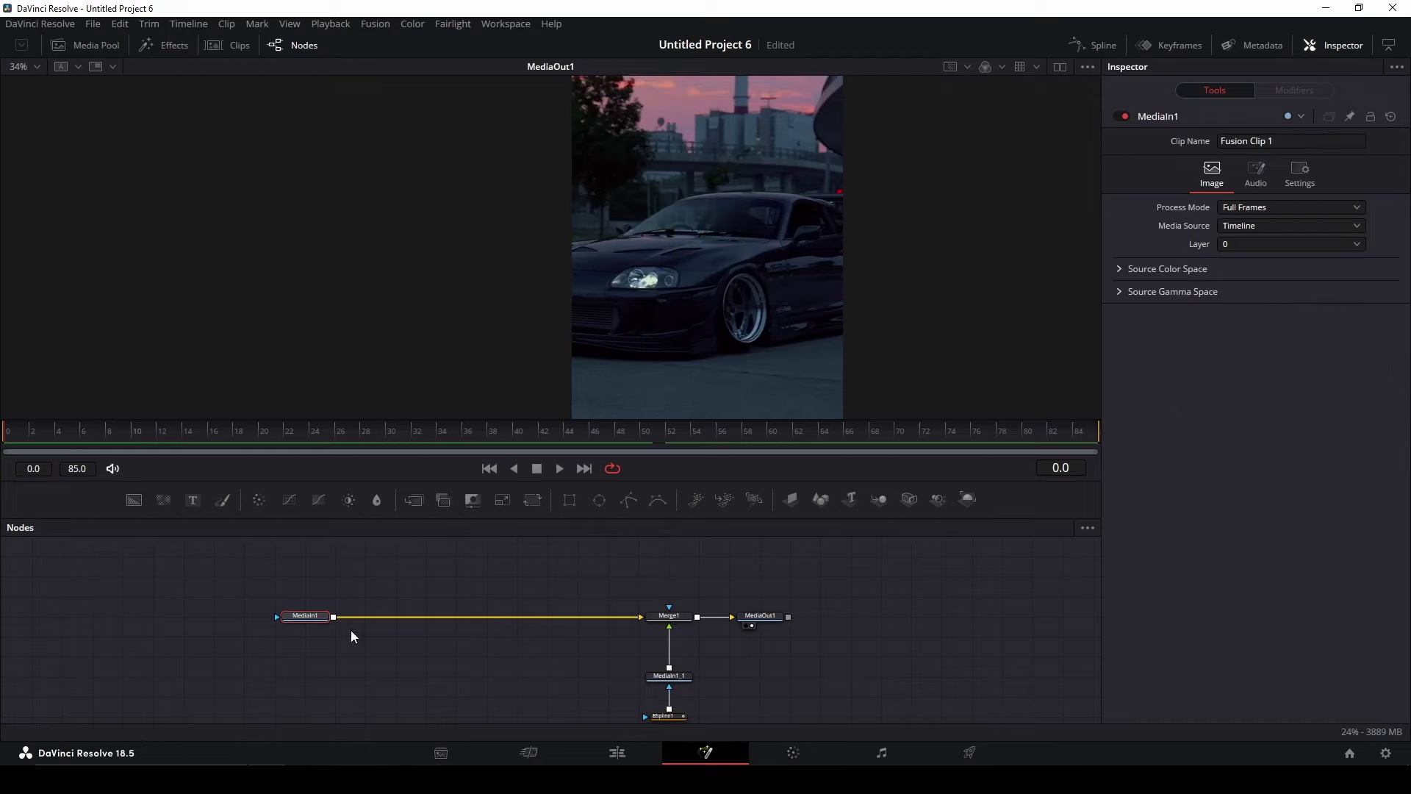
click(413, 664)
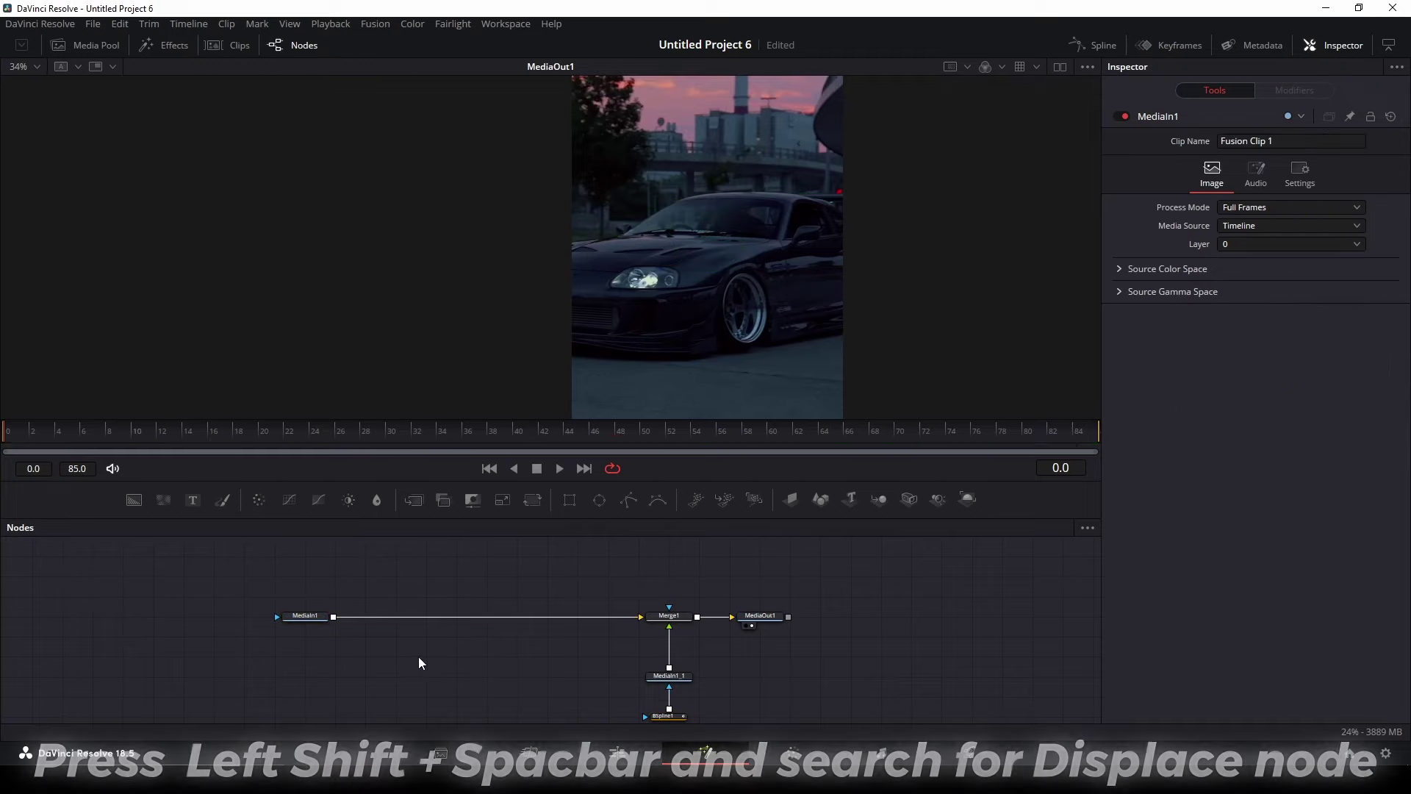
key(shift+space)
text(dis)
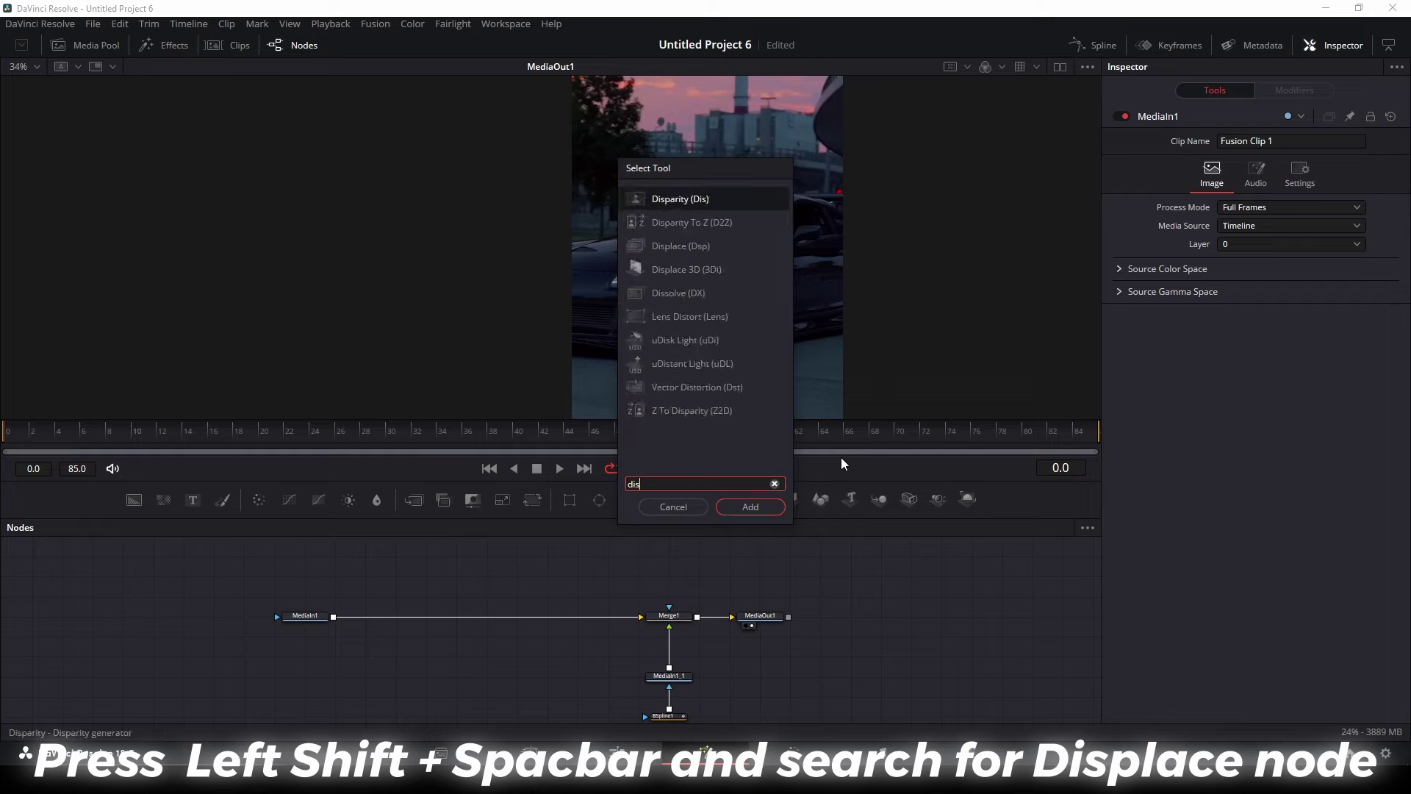
text(Displace)
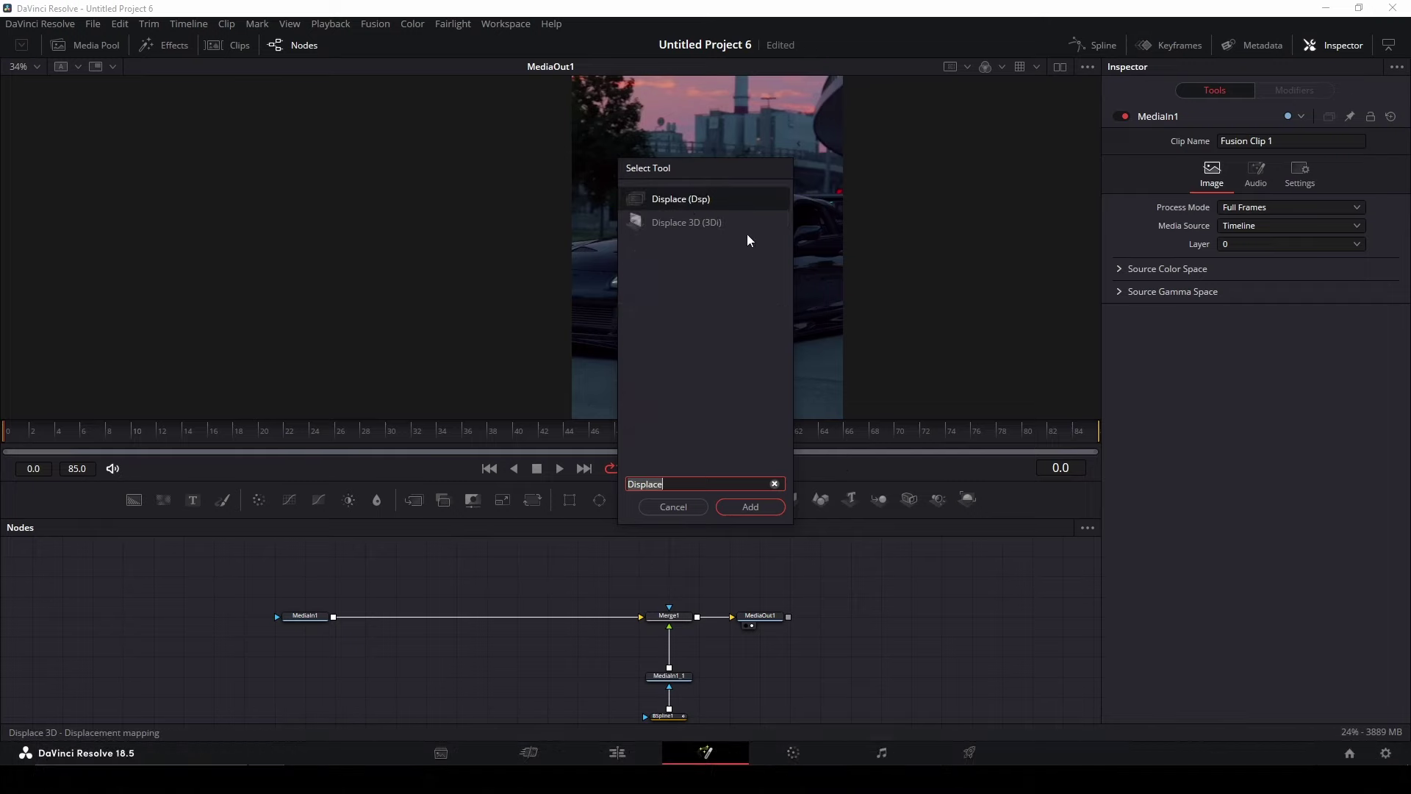
click(761, 501)
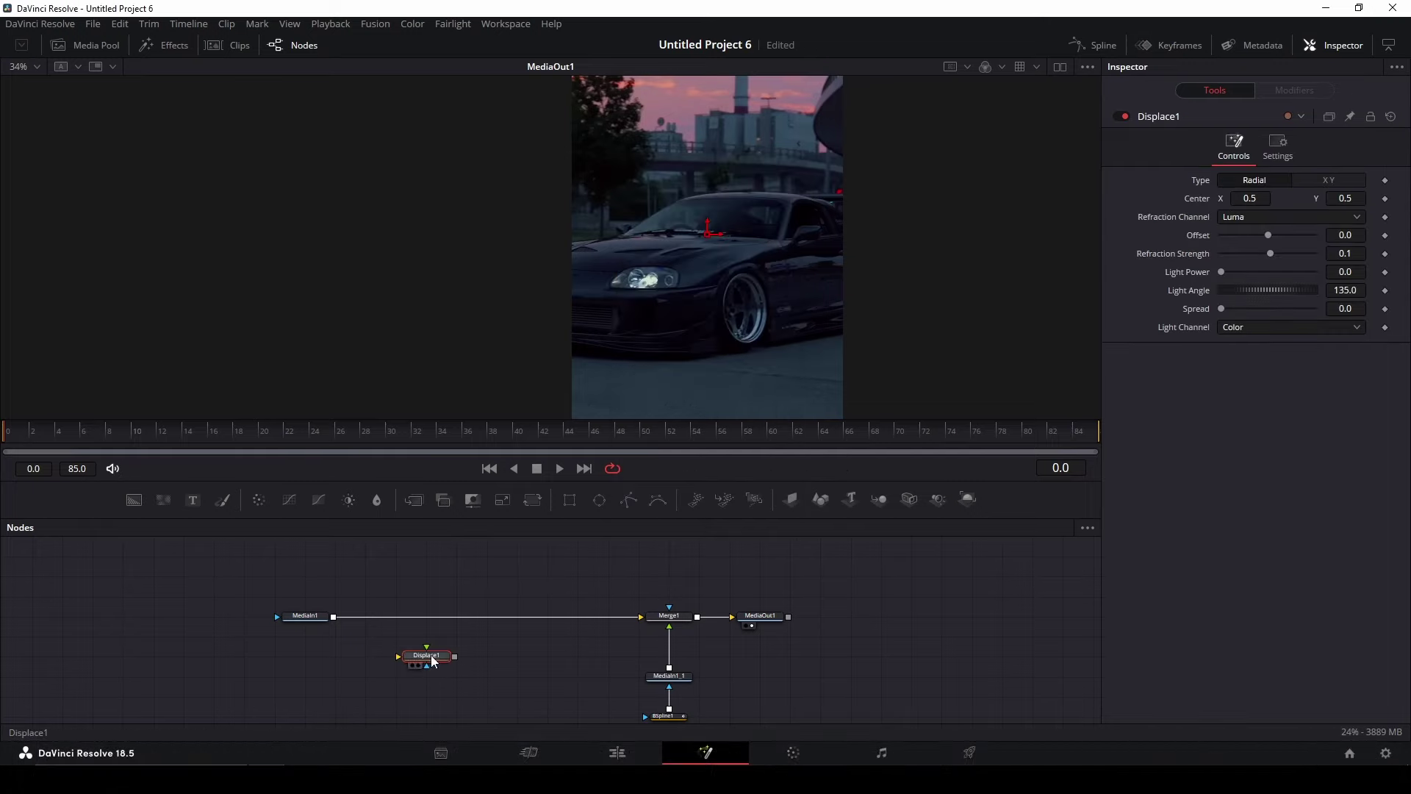
drag(433, 661, 432, 640)
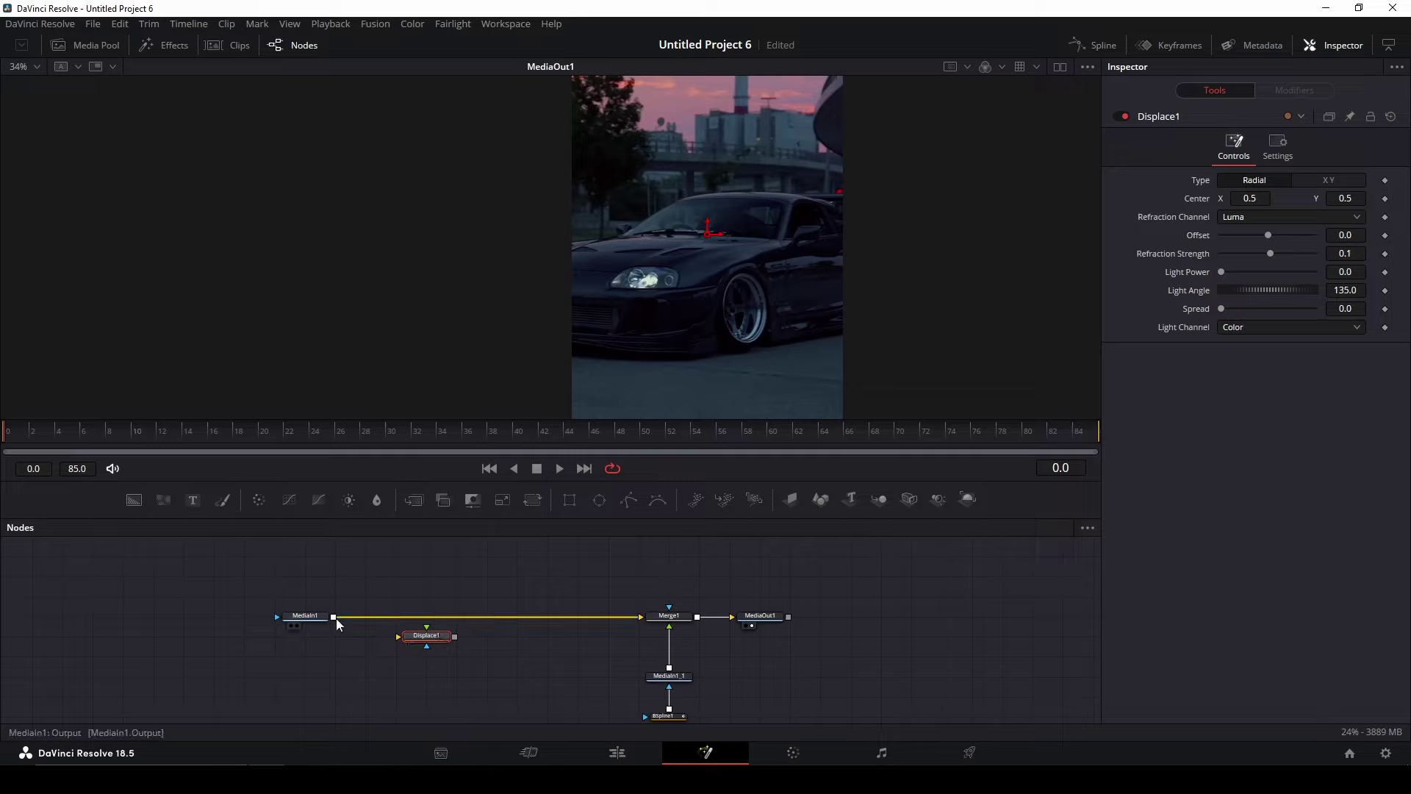
mouse_move(336, 619)
mouse_down()
mouse_move(446, 639)
mouse_move(642, 617)
mouse_up()
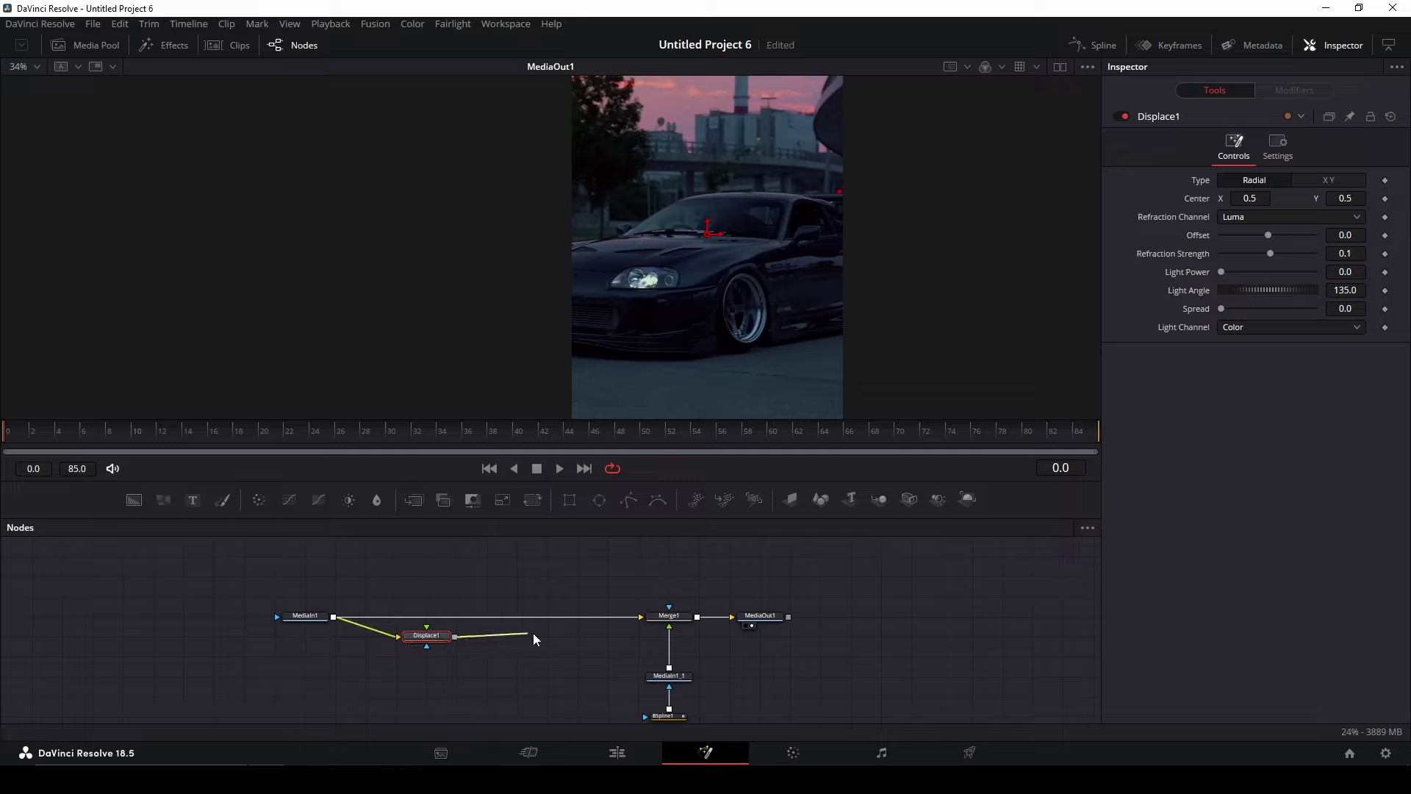
drag(430, 644, 431, 624)
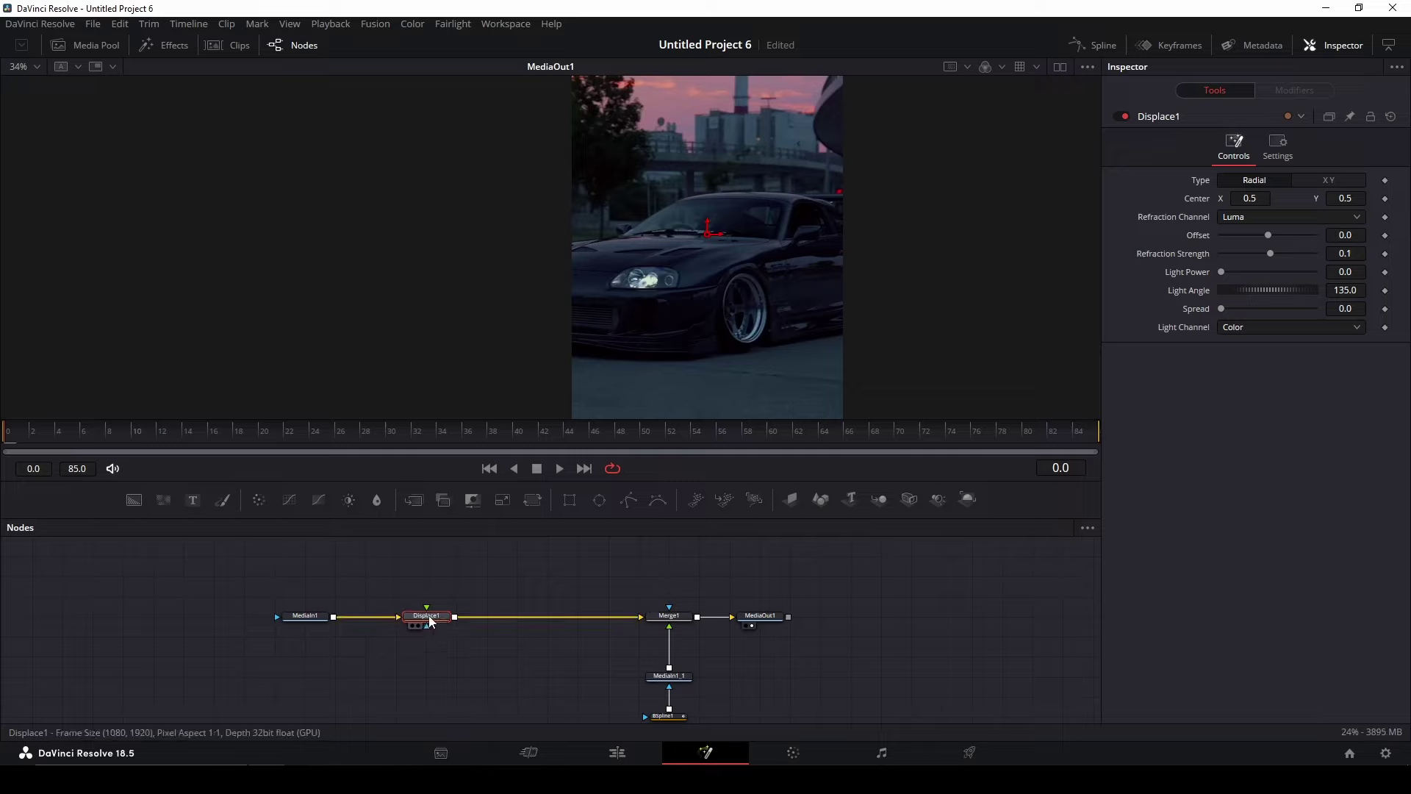
scroll(424, 653, down, 1)
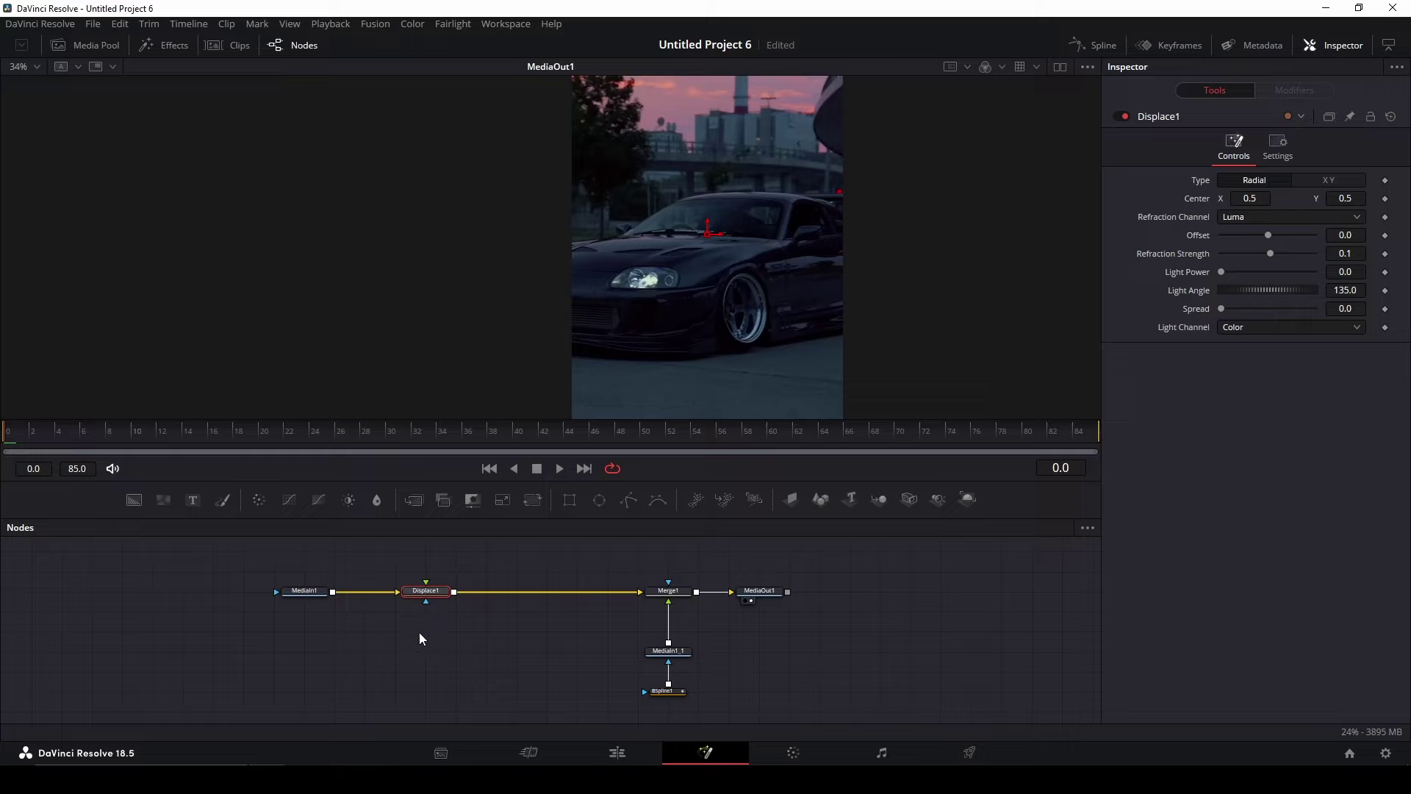
Step: Add FastNoise1 below MediaIn1 and move the detached Displace1 beside it
drag(166, 501, 218, 527)
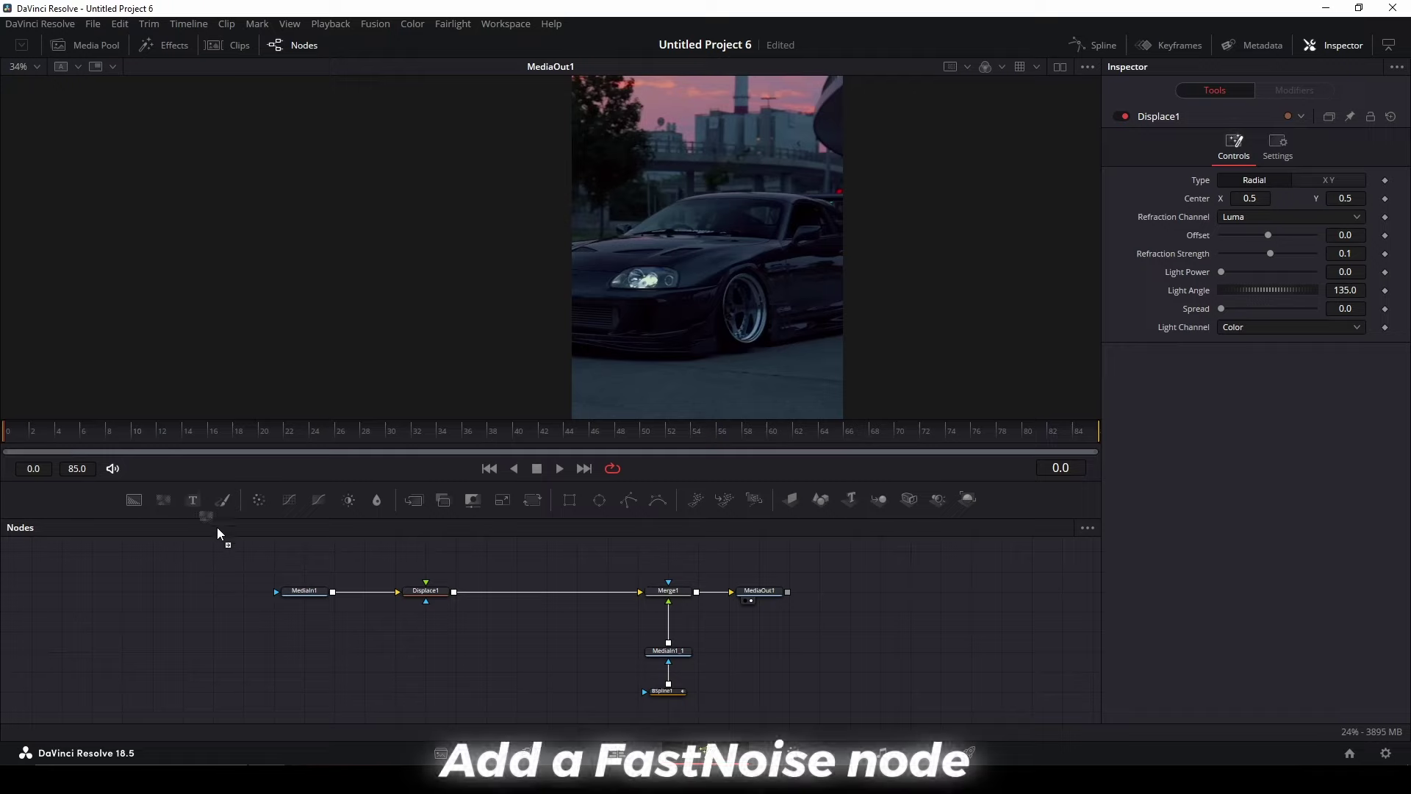
mouse_move(424, 660)
mouse_down()
mouse_move(299, 660)
mouse_move(328, 657)
mouse_up()
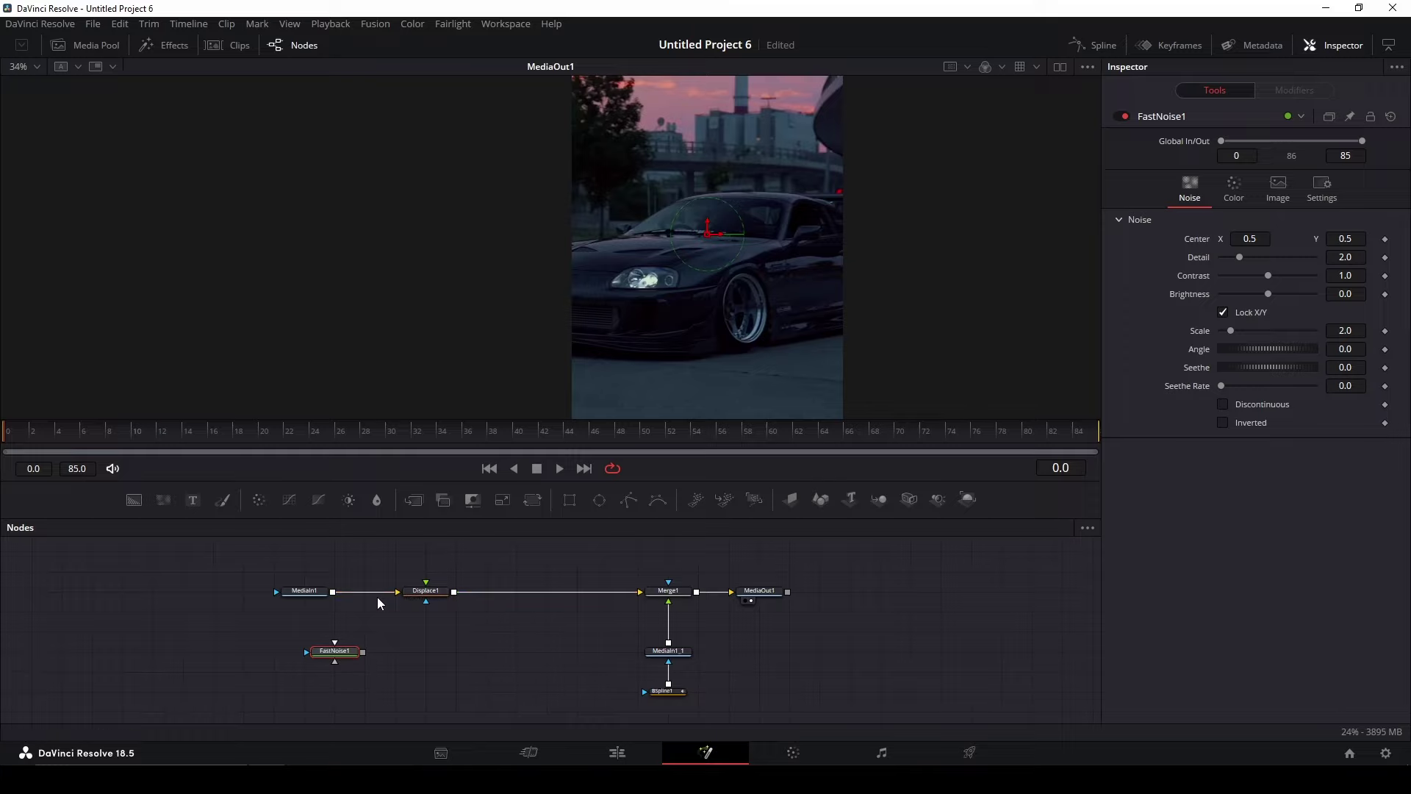
drag(399, 592, 323, 592)
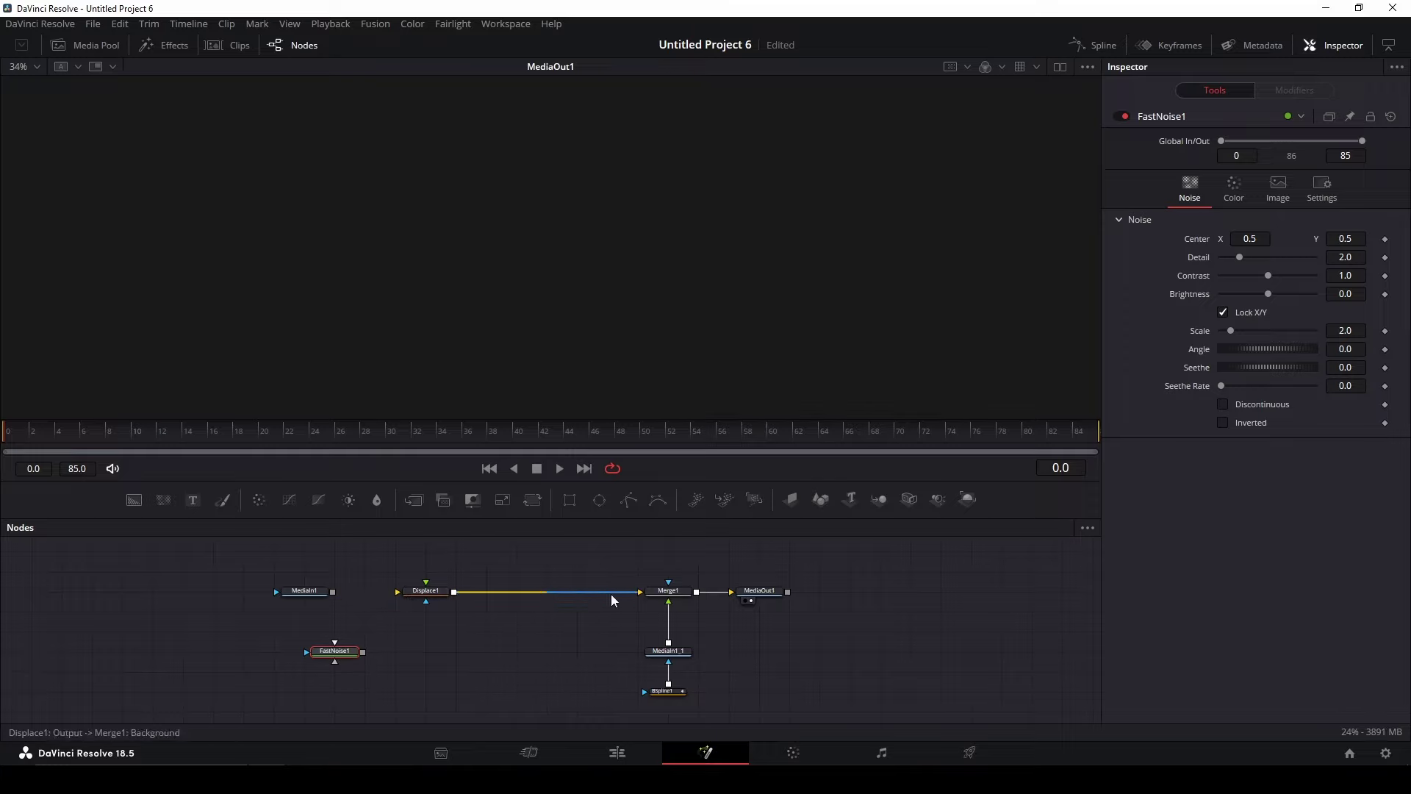
mouse_move(637, 592)
mouse_down()
mouse_move(466, 598)
mouse_move(426, 649)
mouse_up()
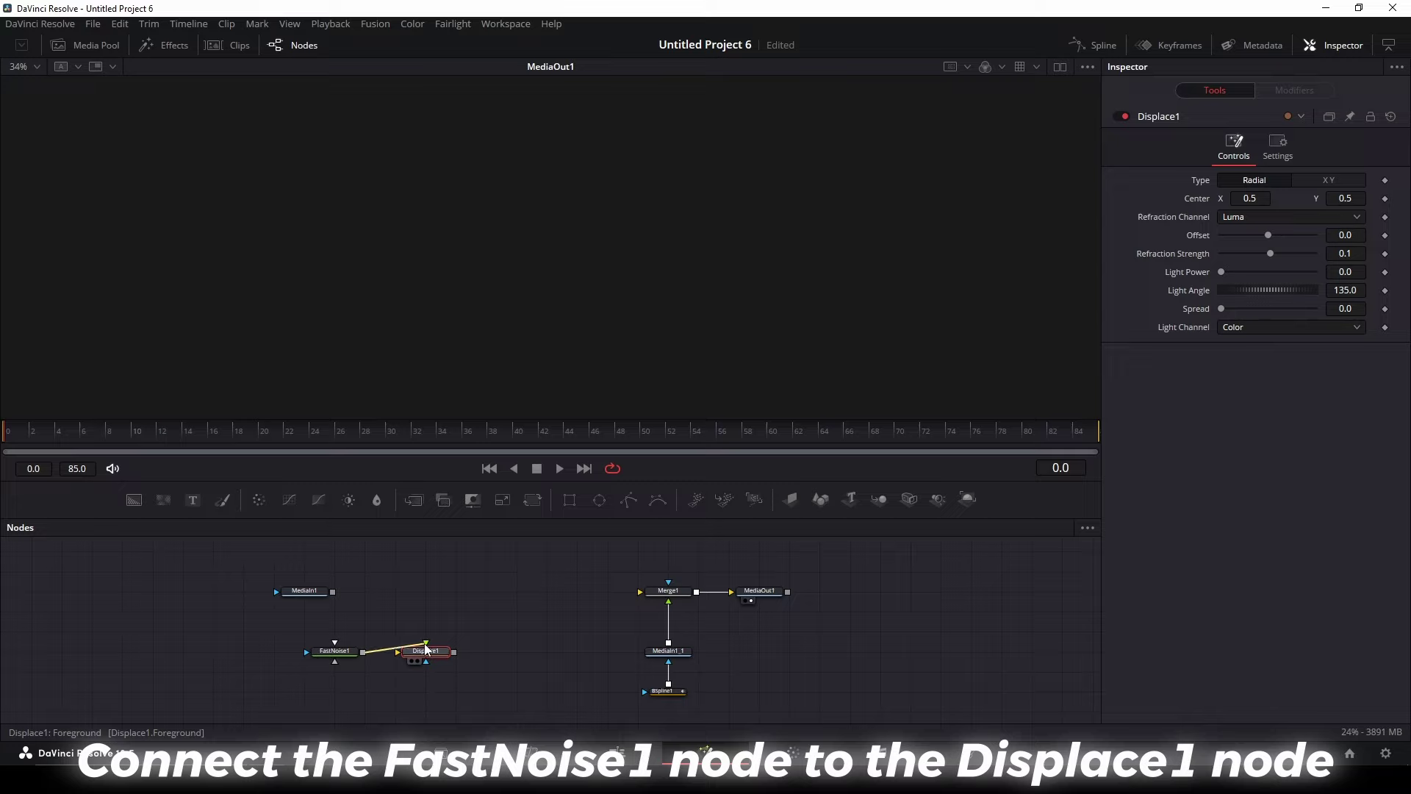
Step: Insert Merge2 between MediaIn1 and Merge1 and feed Displace1 into its foreground input
click(313, 592)
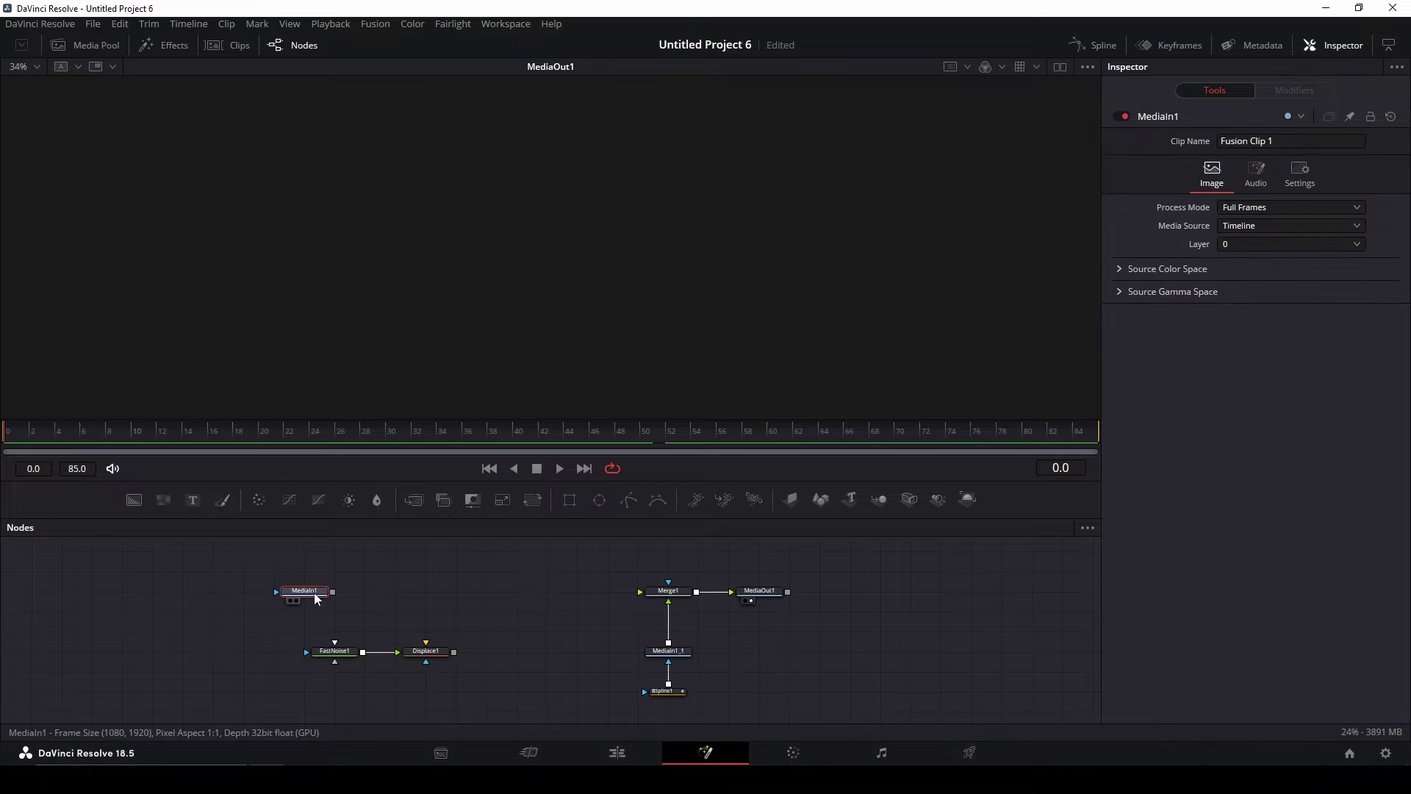
click(414, 500)
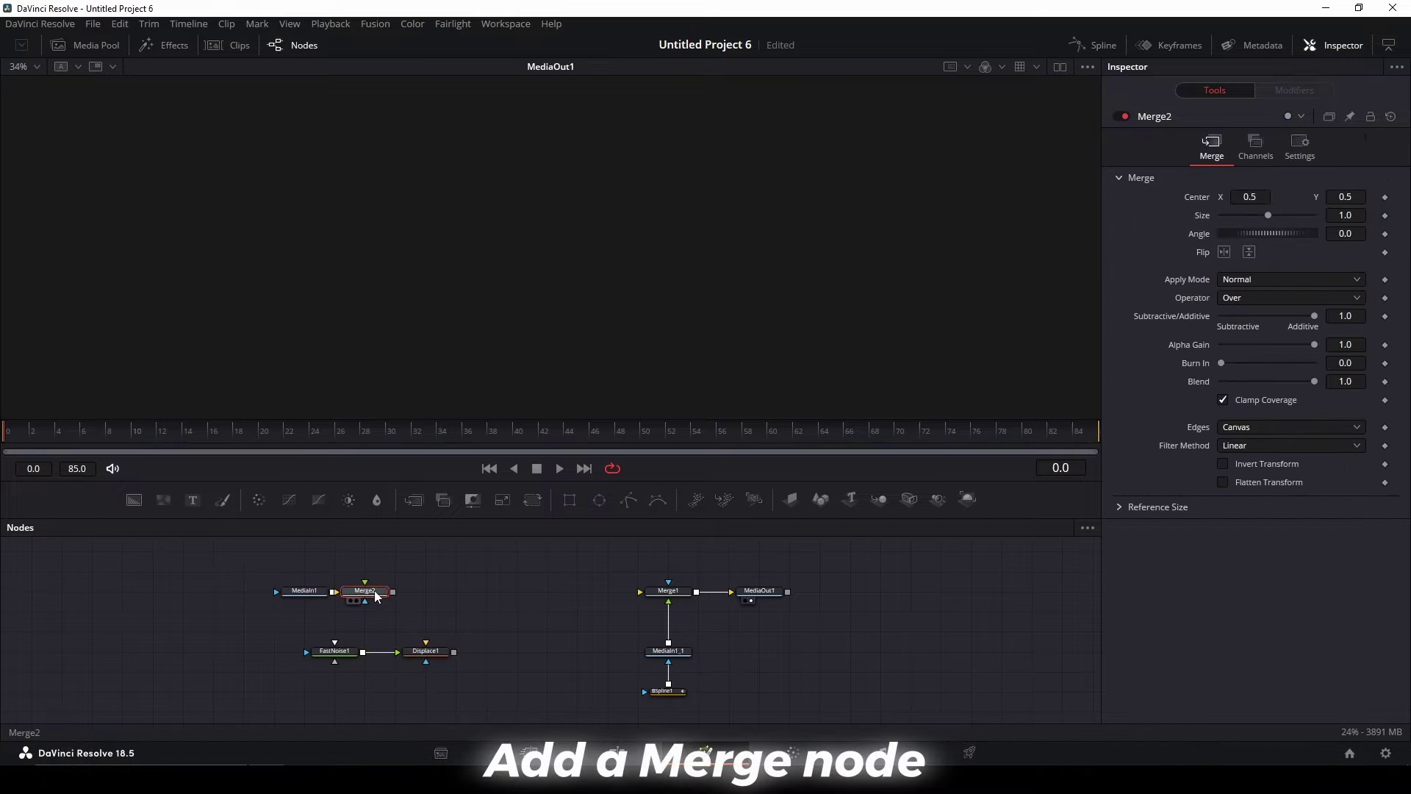
drag(386, 597, 642, 594)
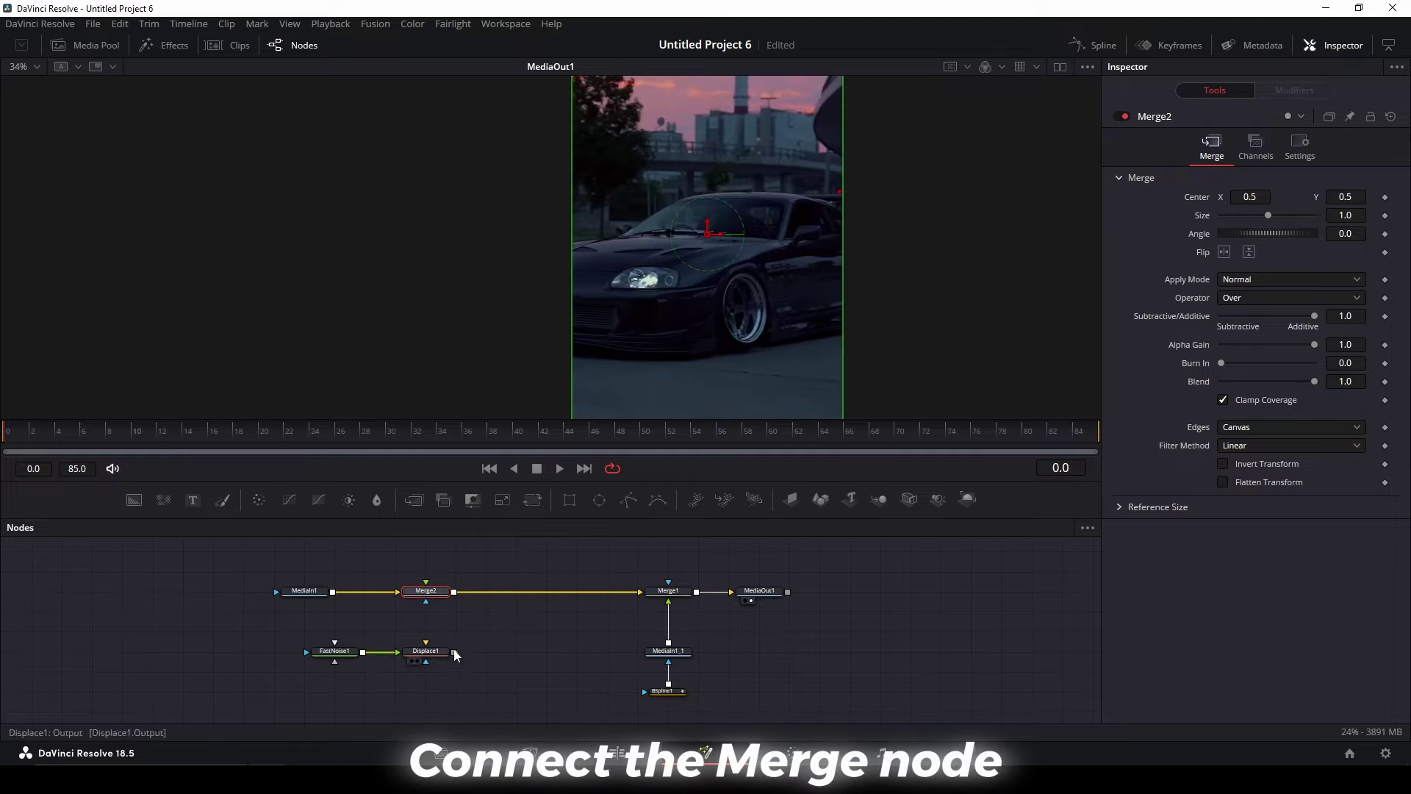
drag(455, 652, 427, 584)
mouse_move(510, 690)
mouse_down()
mouse_move(554, 654)
mouse_move(610, 685)
mouse_up()
click(408, 585)
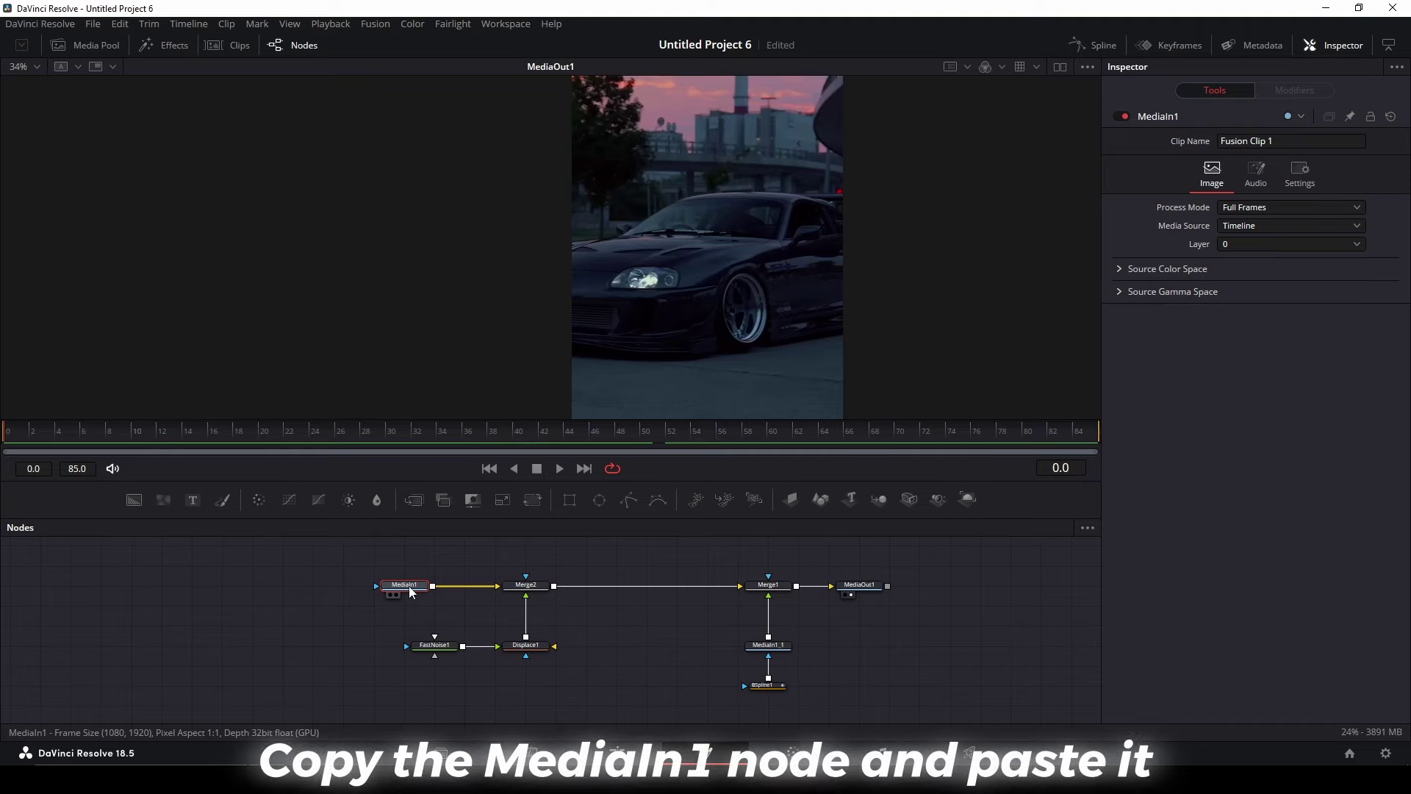
Step: Paste a copy of MediaIn1 as MediaIn1_2 and wire it into Displace1
right_click(408, 585)
click(429, 205)
scroll(621, 541, down, 5)
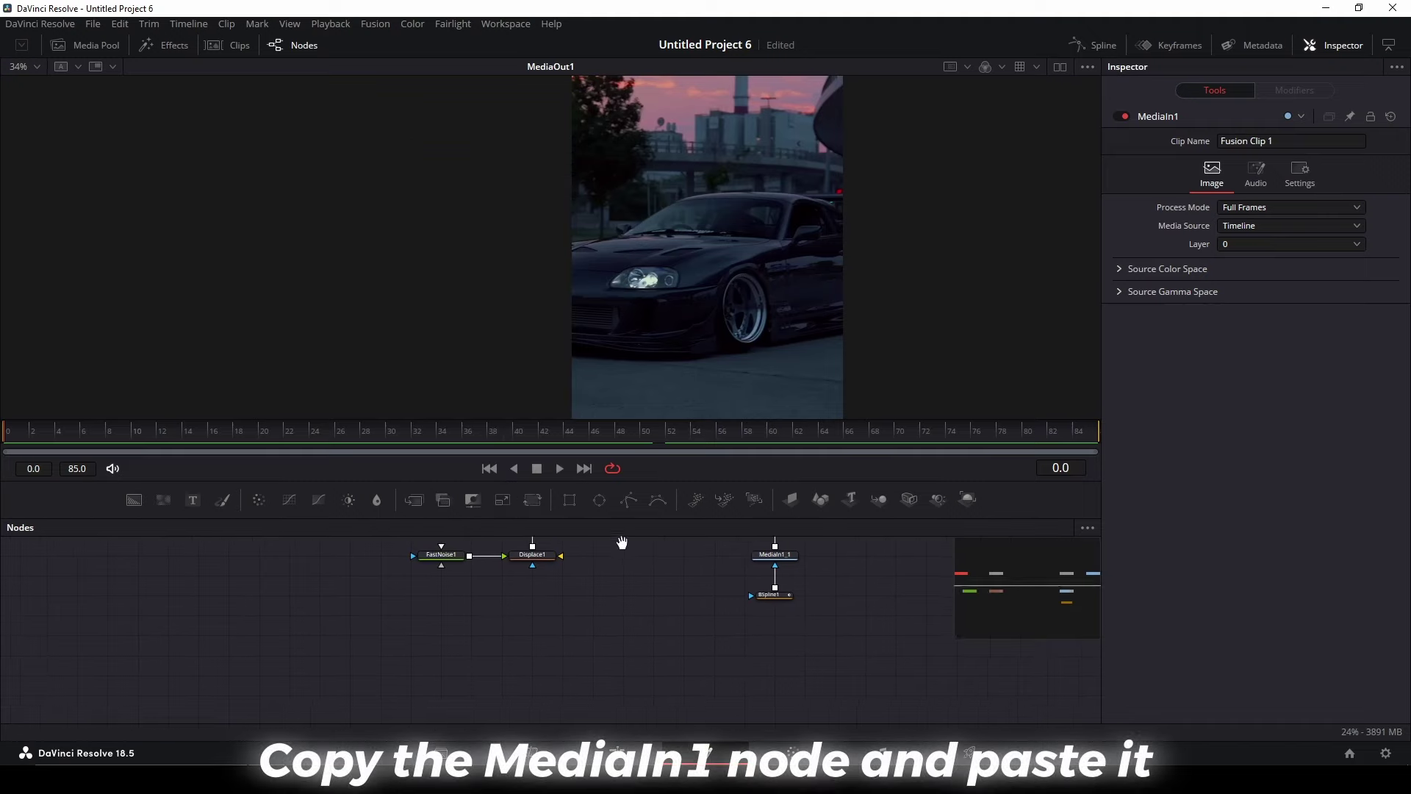
right_click(532, 591)
click(596, 564)
mouse_move(536, 588)
mouse_down()
mouse_move(519, 630)
mouse_move(548, 580)
mouse_up()
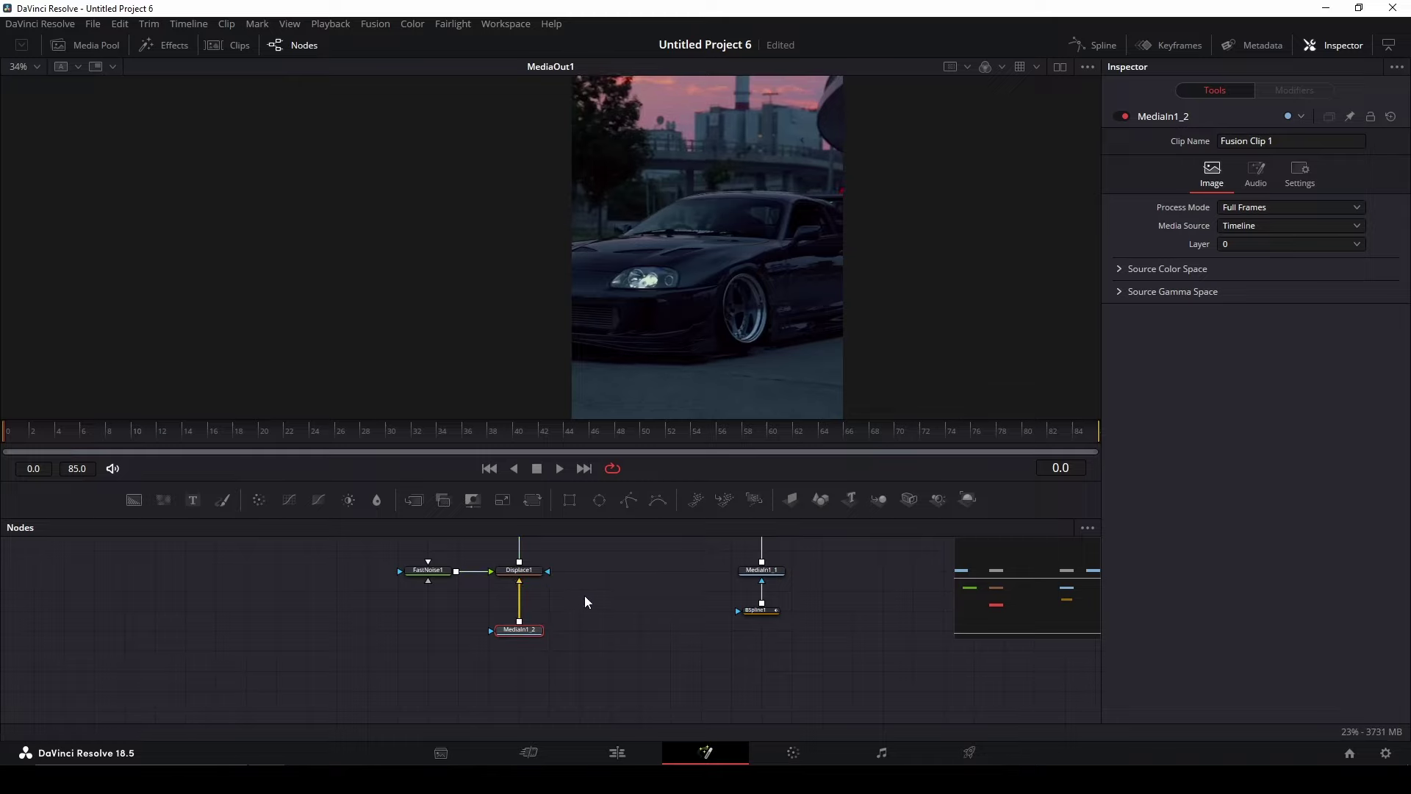
scroll(746, 309, down, 2)
scroll(706, 279, up, 1)
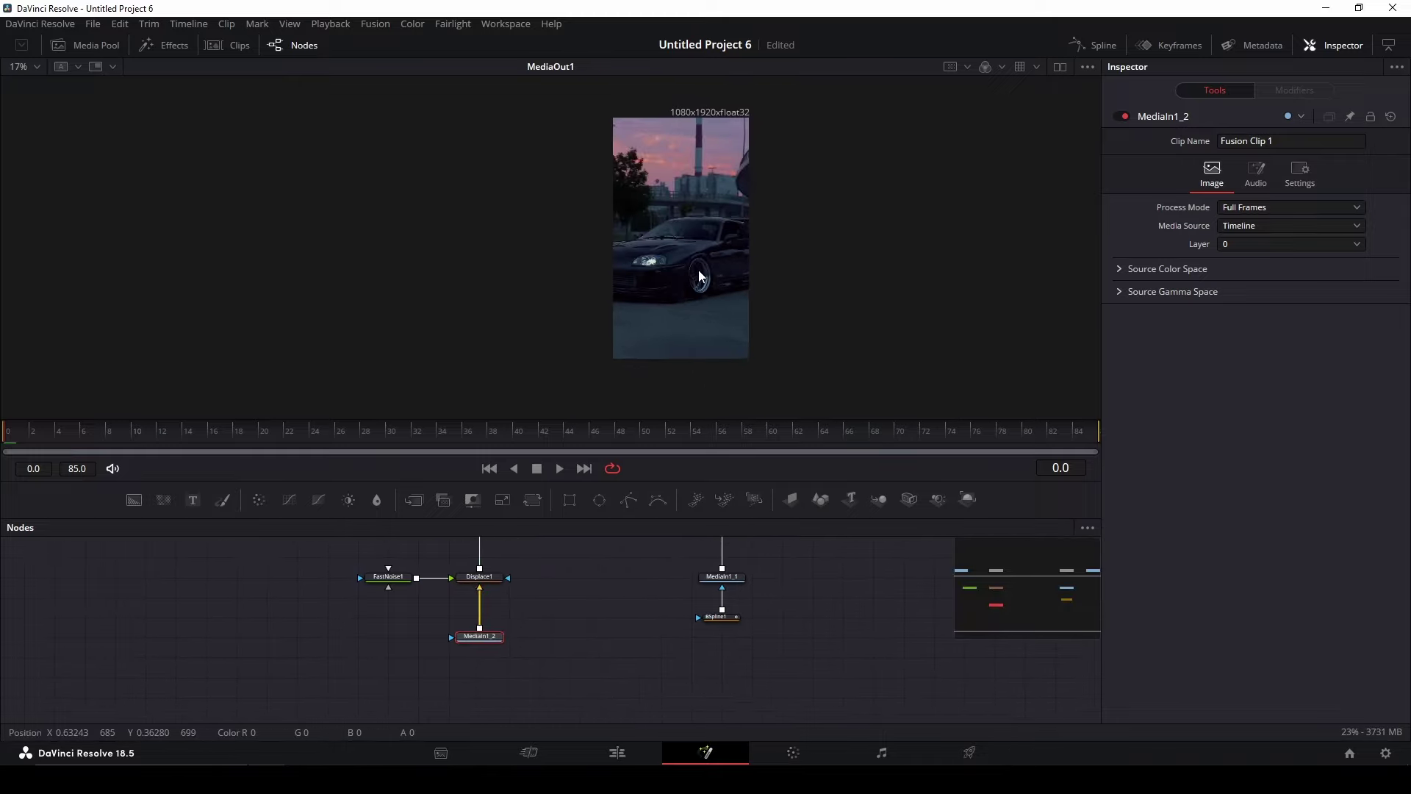
Step: Fit the viewer to the frame and duplicate BSpline1 as BSpline1_1 below MediaIn1_2
click(41, 70)
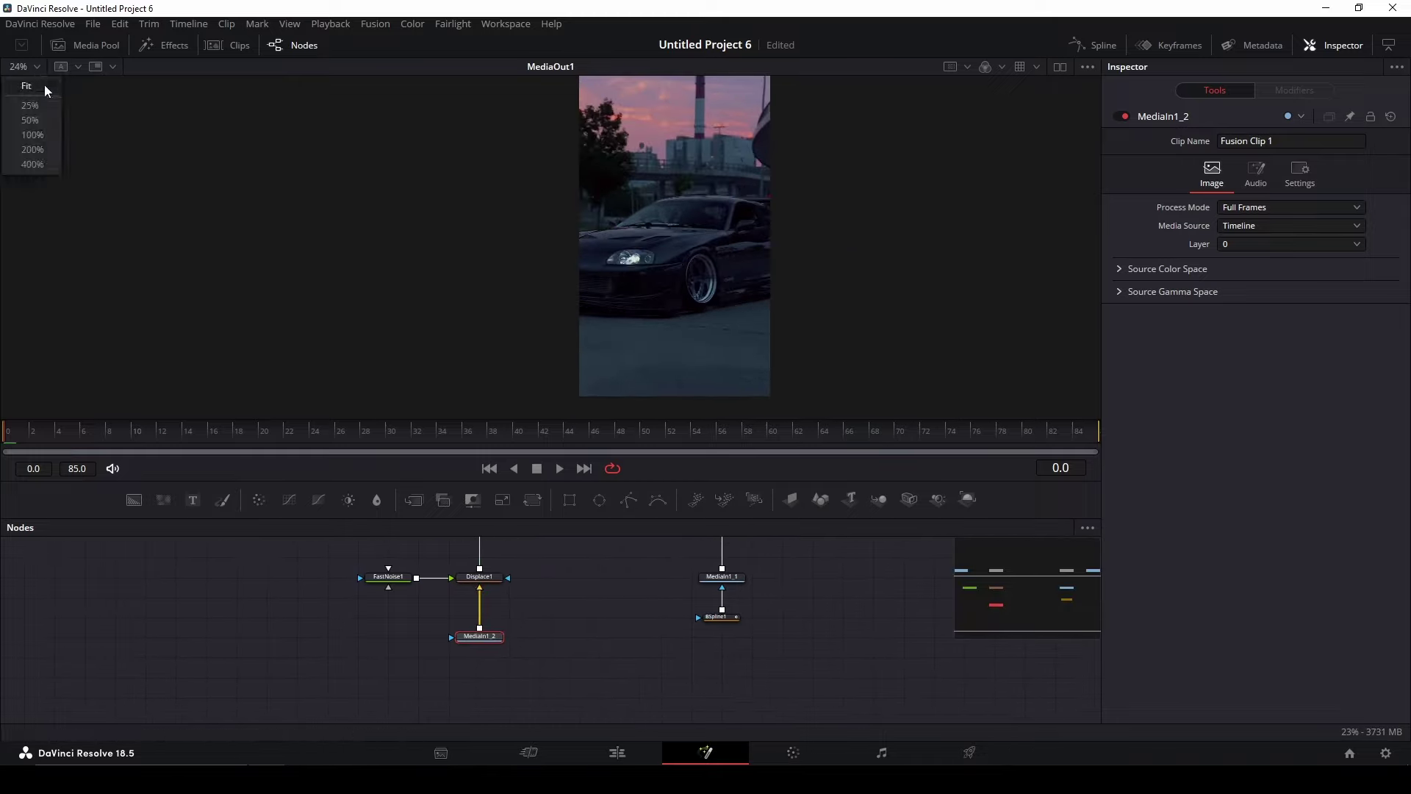
click(19, 81)
mouse_move(512, 659)
mouse_down()
mouse_move(484, 651)
mouse_move(476, 617)
mouse_up()
drag(702, 585, 704, 635)
click(669, 622)
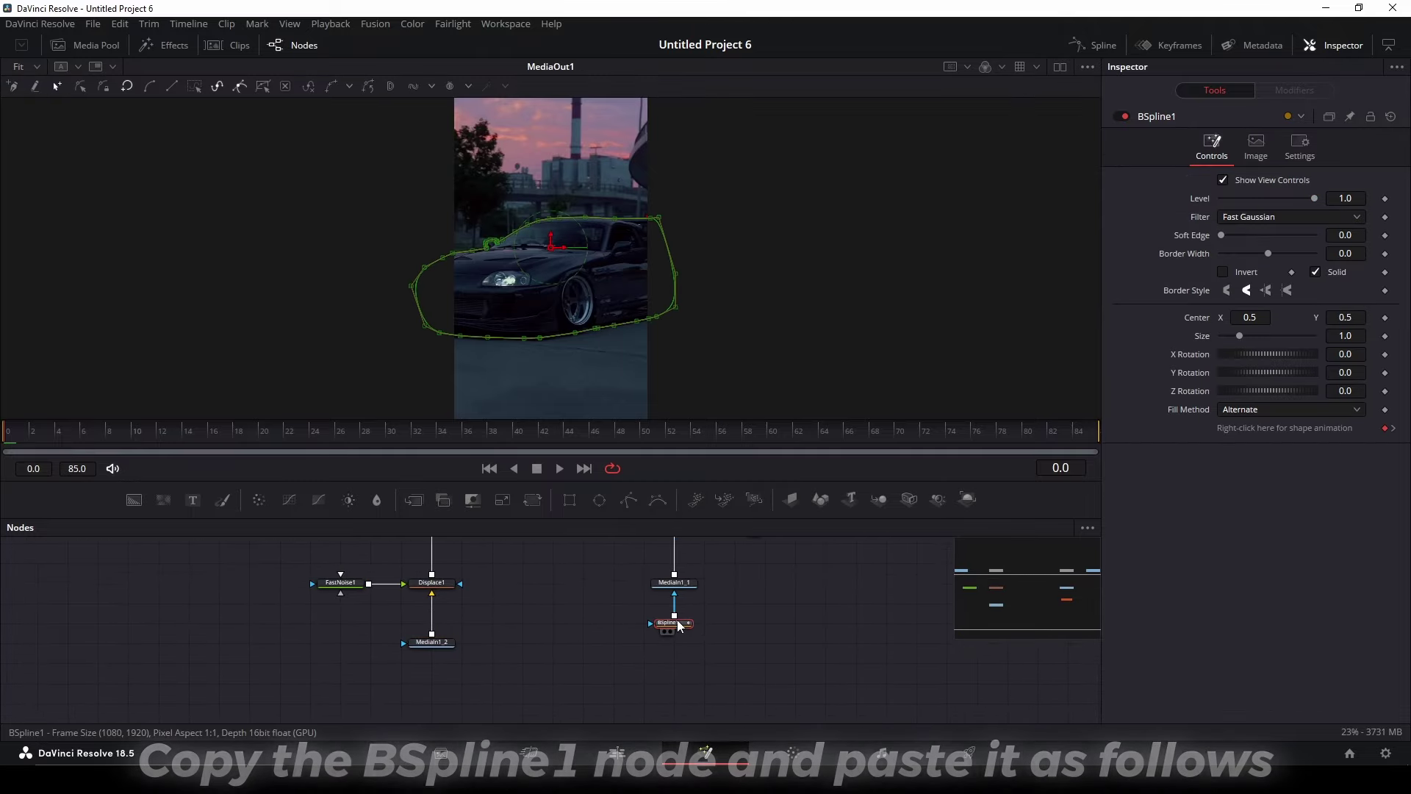
right_click(685, 623)
click(733, 243)
drag(441, 703, 497, 637)
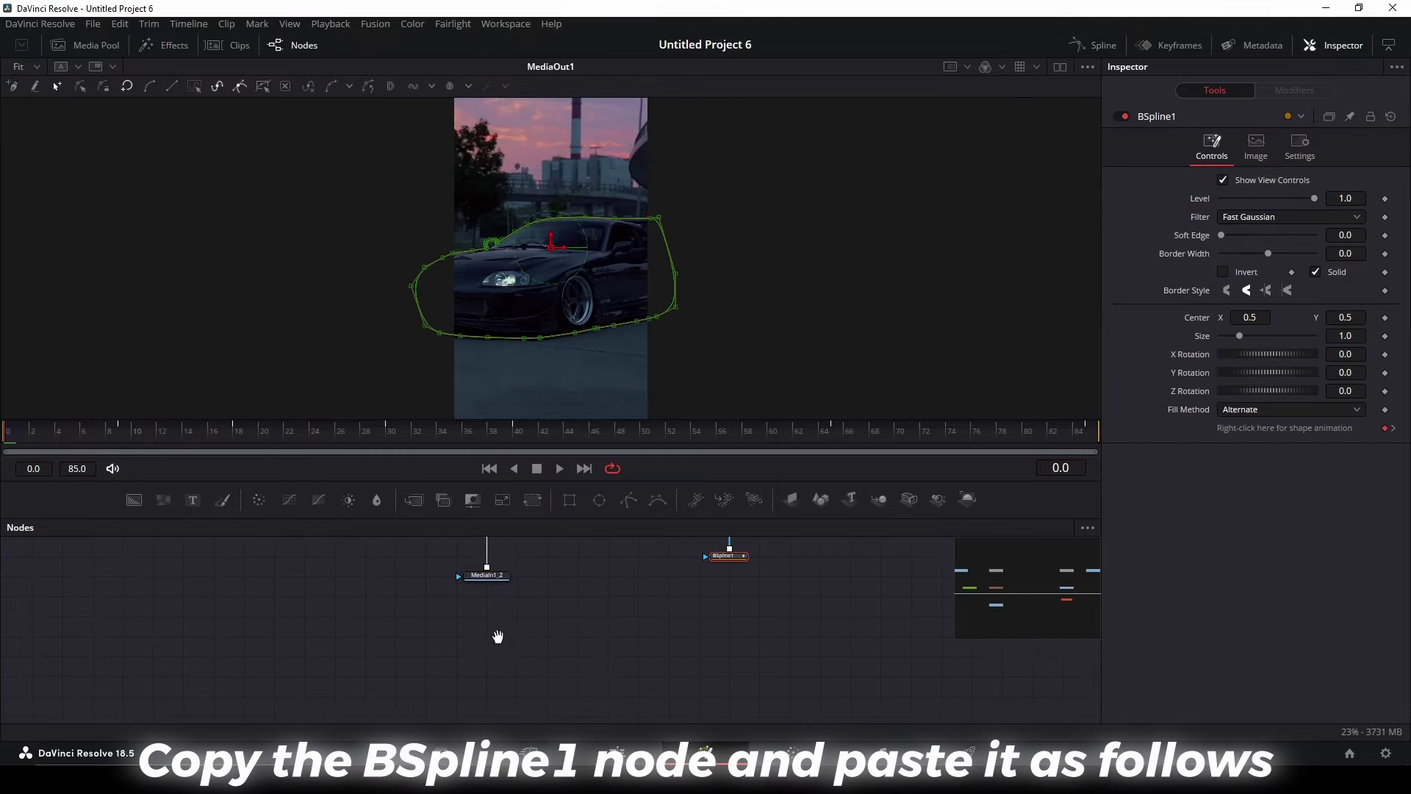
right_click(488, 621)
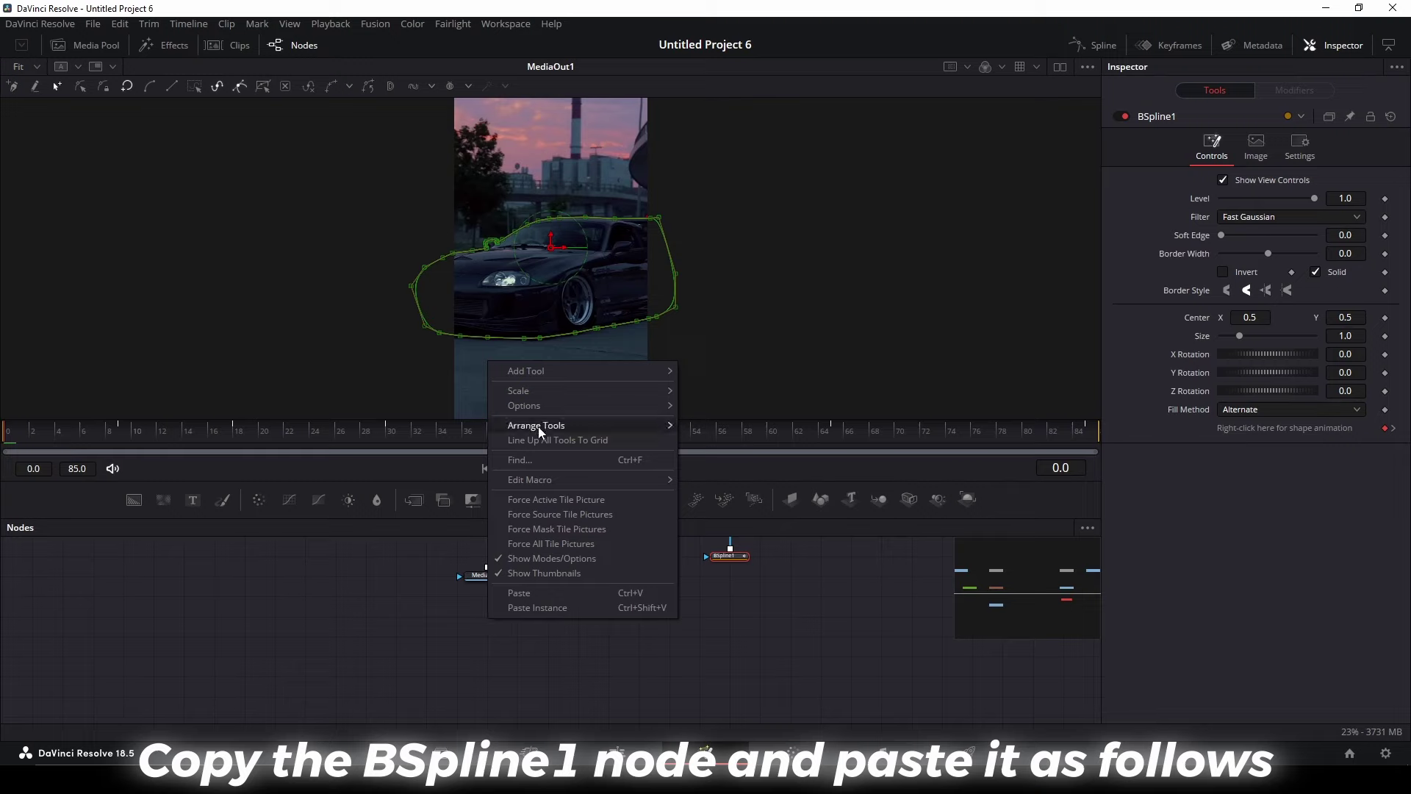
click(561, 592)
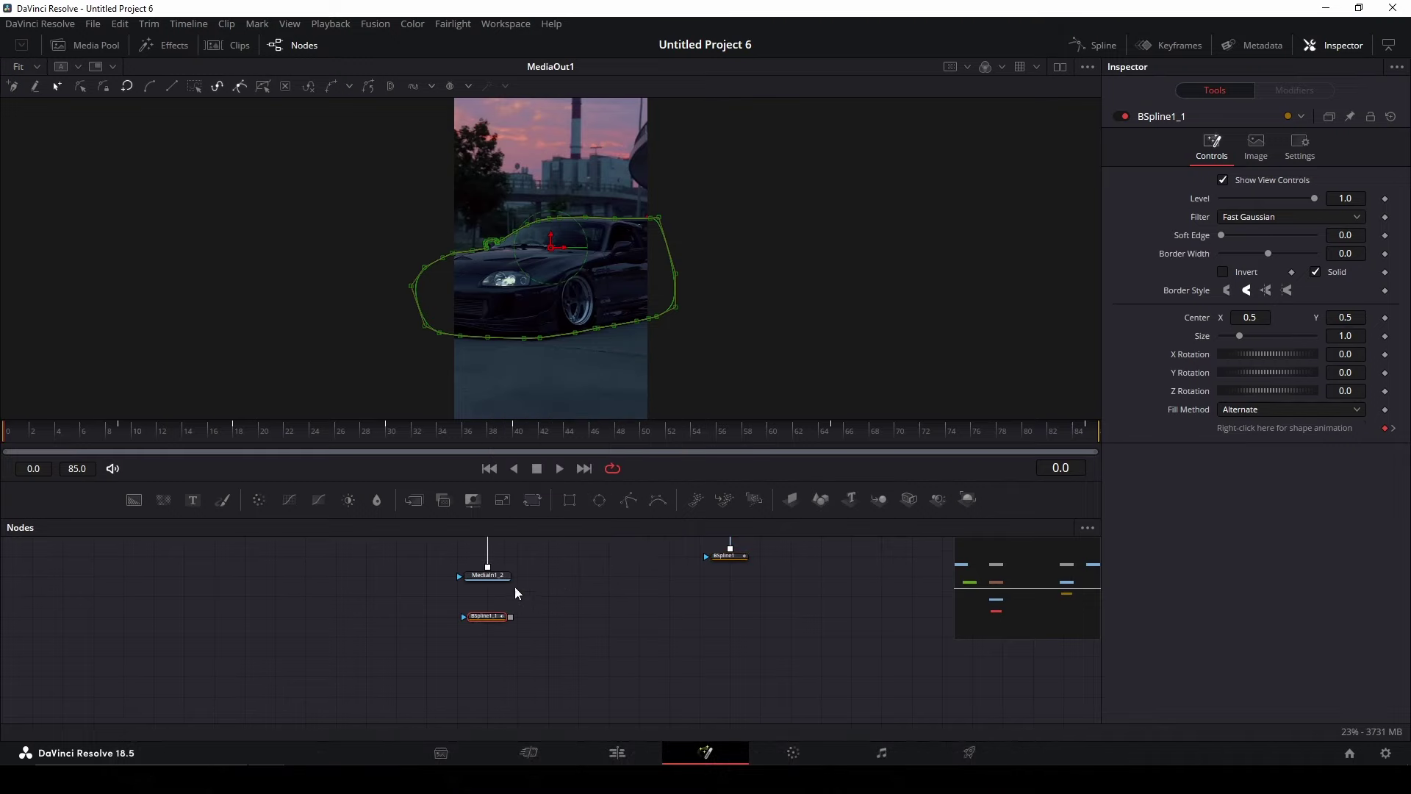
drag(514, 586, 536, 659)
click(459, 612)
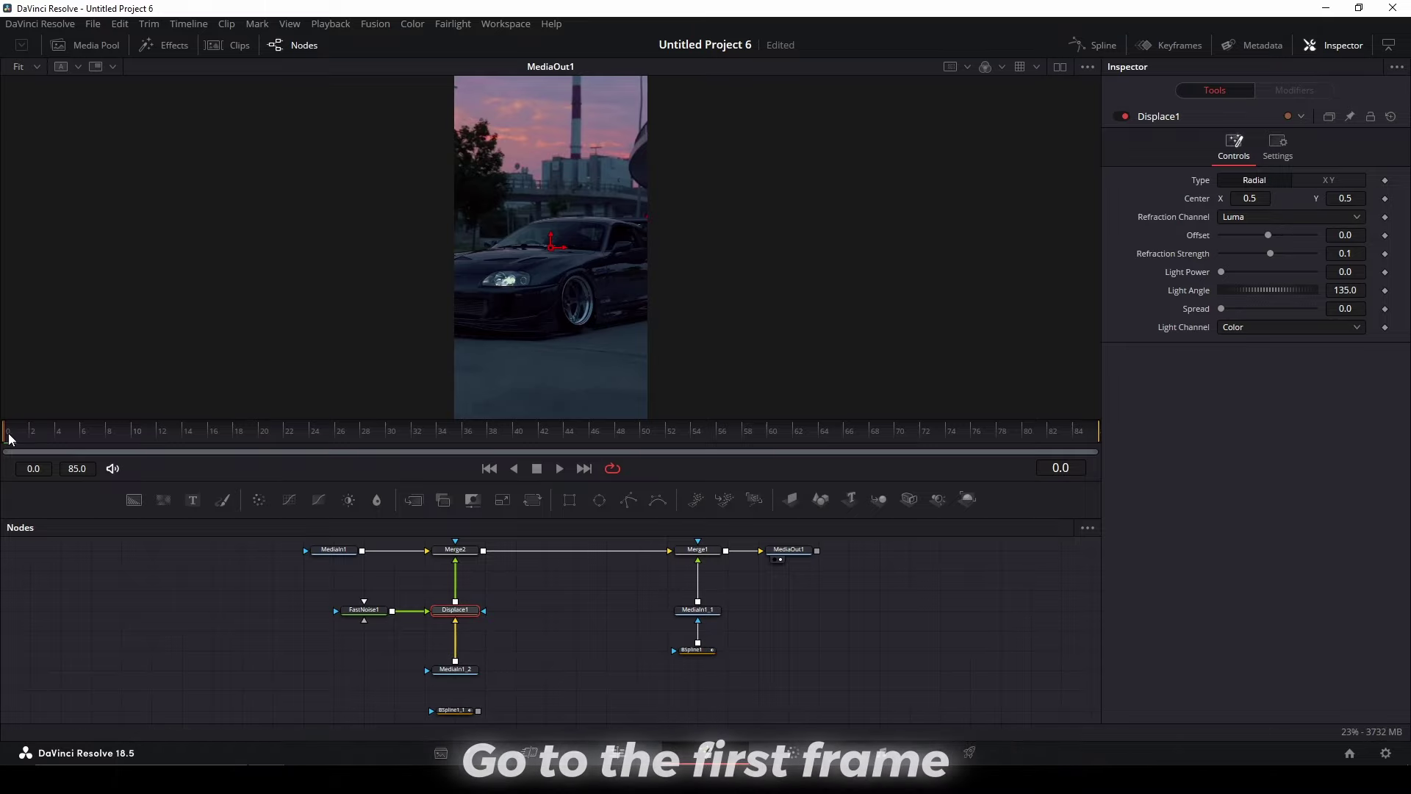
Step: Keyframe Displace1's Offset 0 to 0.5 and Refraction Strength 0.1 to 0.38 over frames 0–85
drag(3, 441, 3, 434)
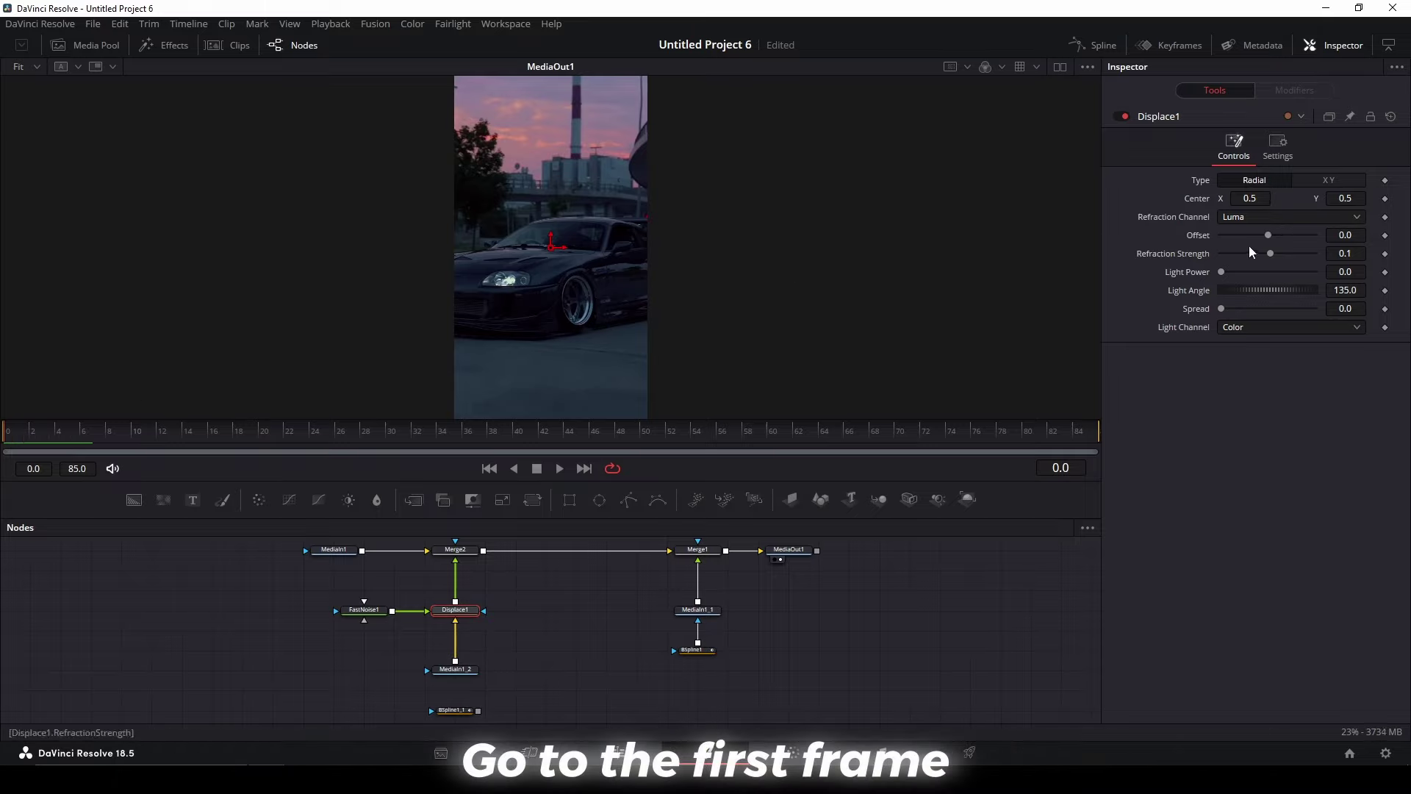
click(1385, 235)
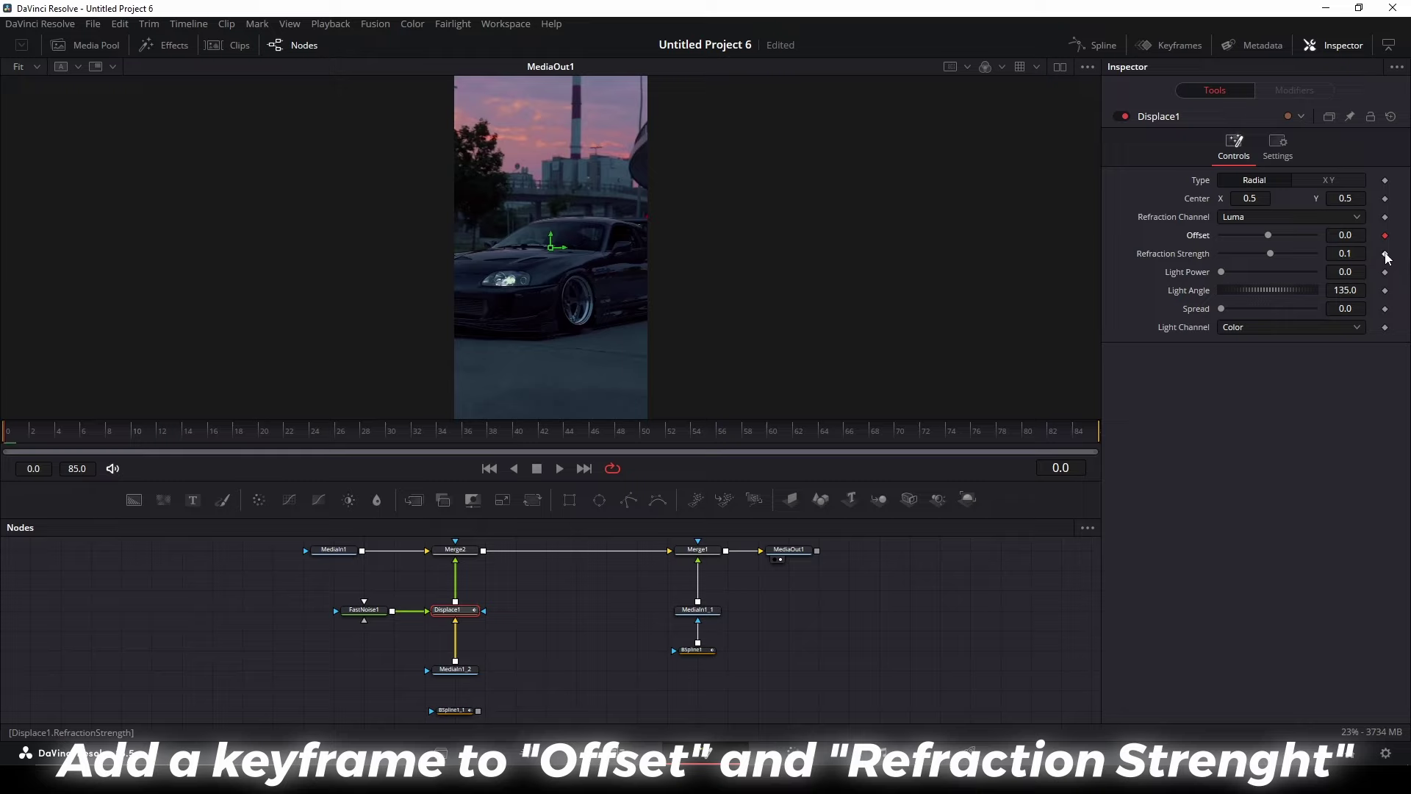
click(1385, 253)
key(End)
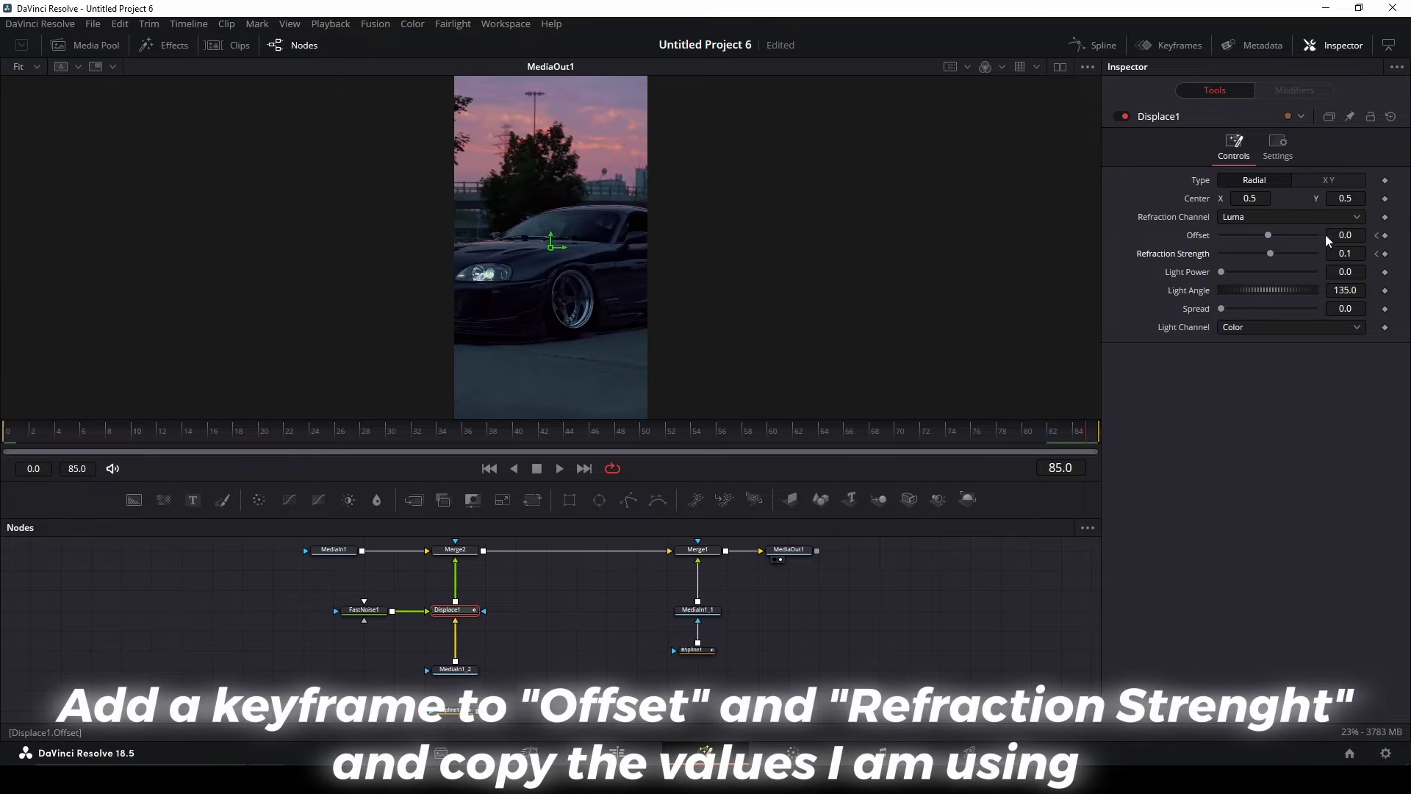
drag(1268, 235, 1315, 236)
text(0.38)
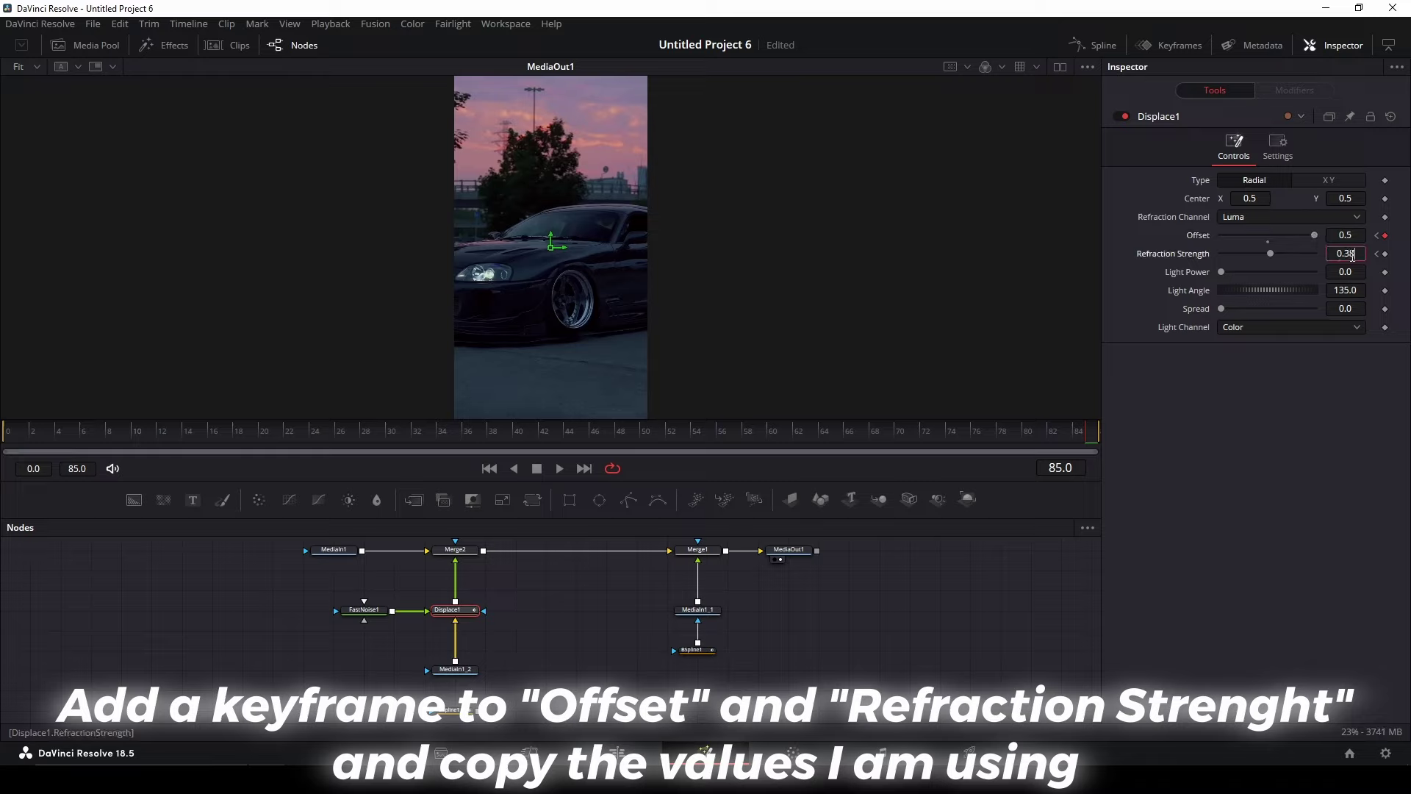
key(Tab)
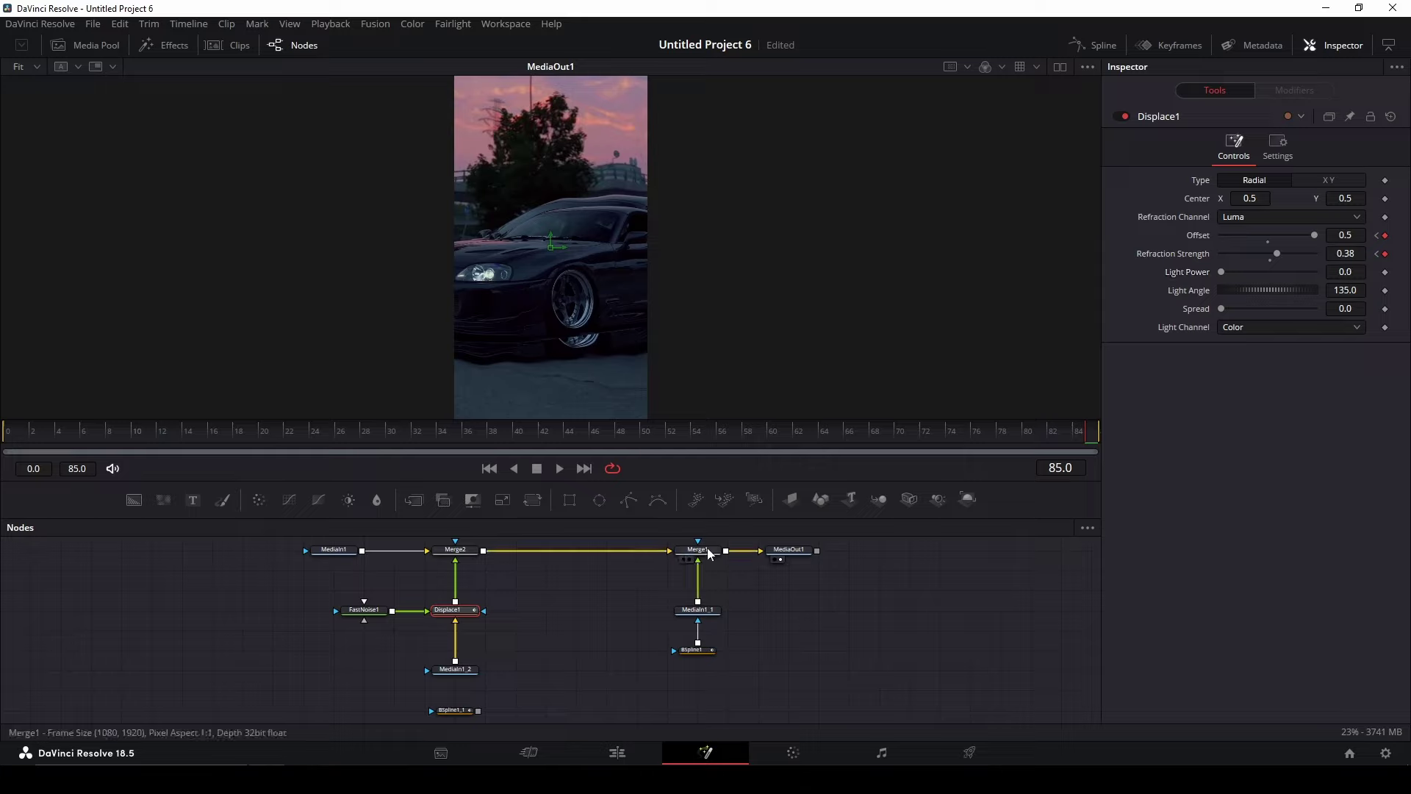
Step: Pull Merge1 out of the output chain, then test and undo Displace1 value changes
drag(704, 550, 704, 570)
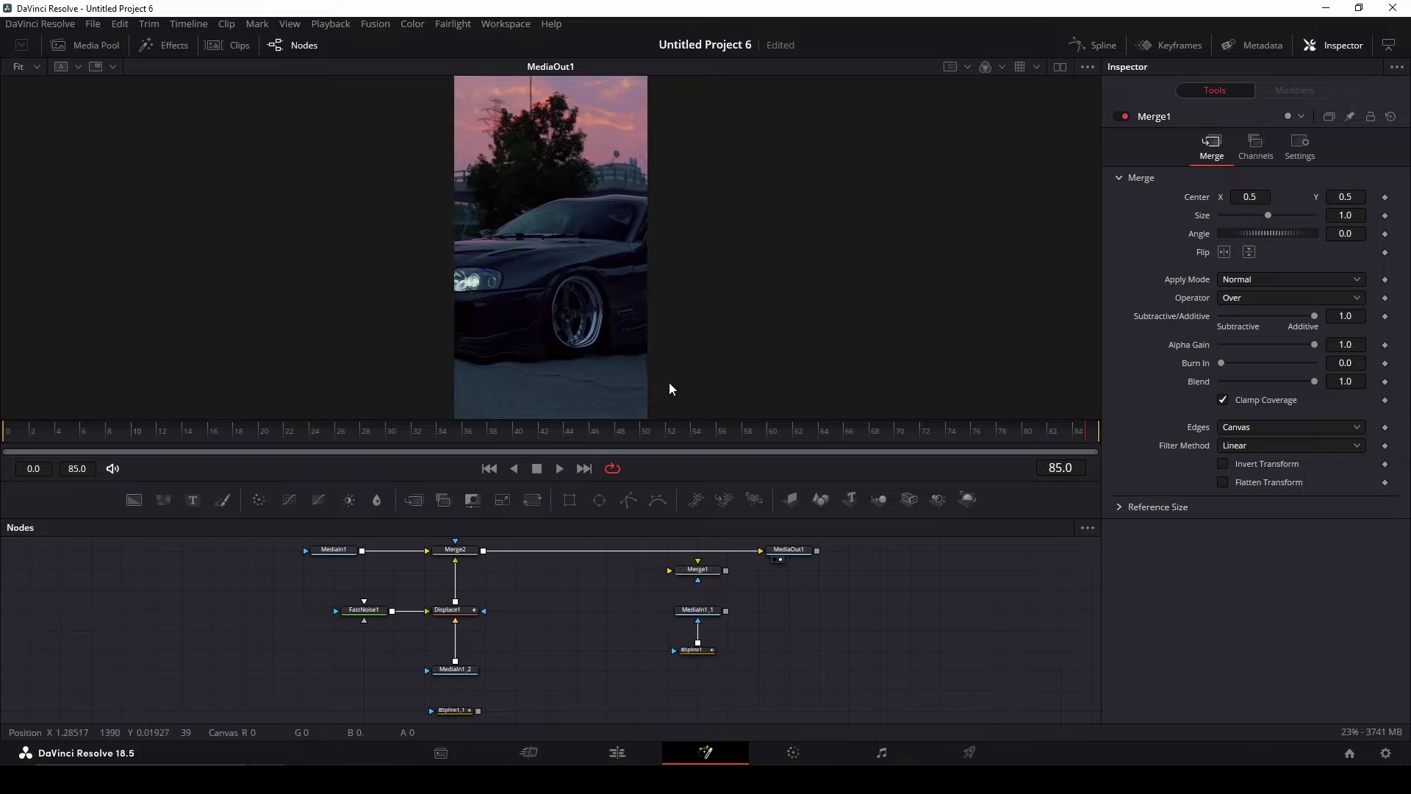
click(463, 612)
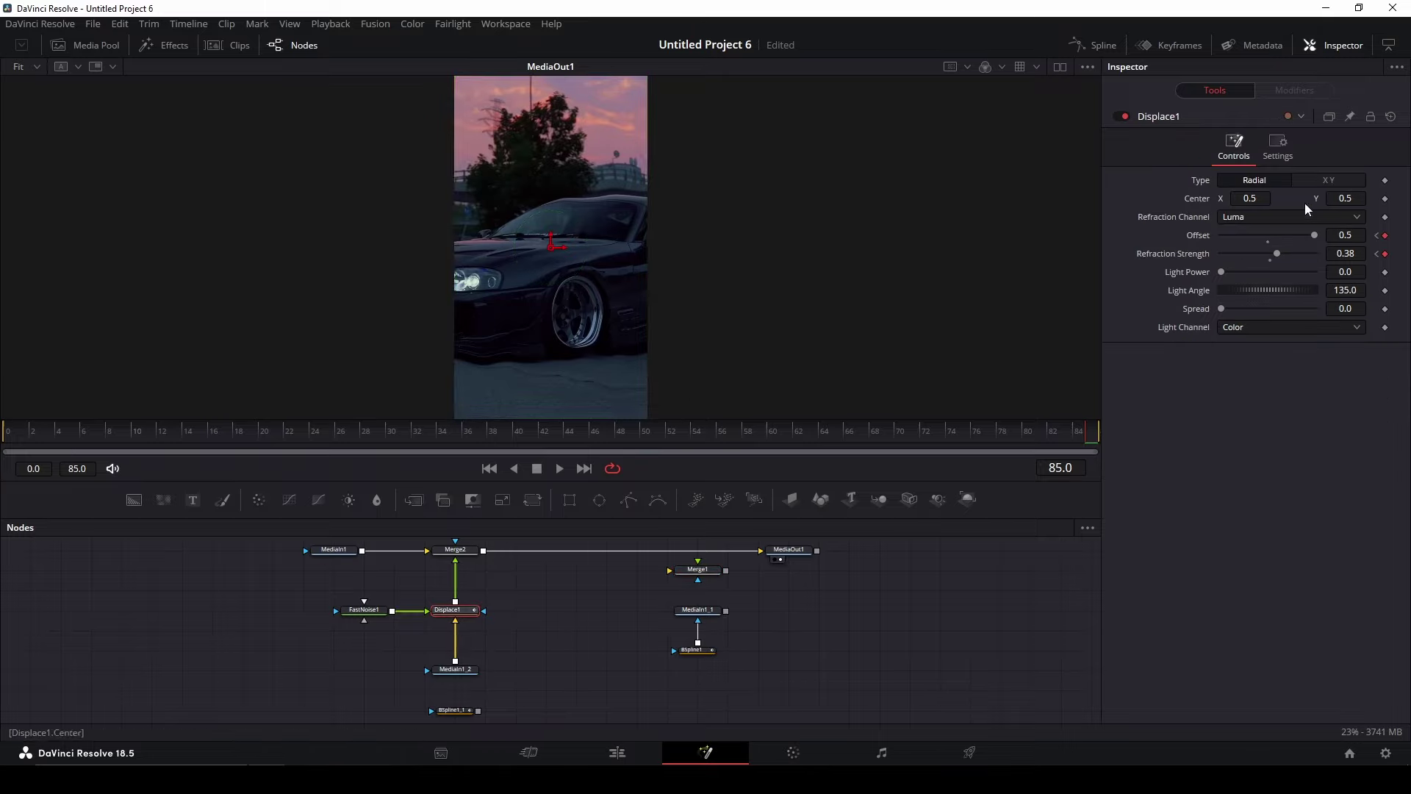
drag(1277, 254, 1380, 260)
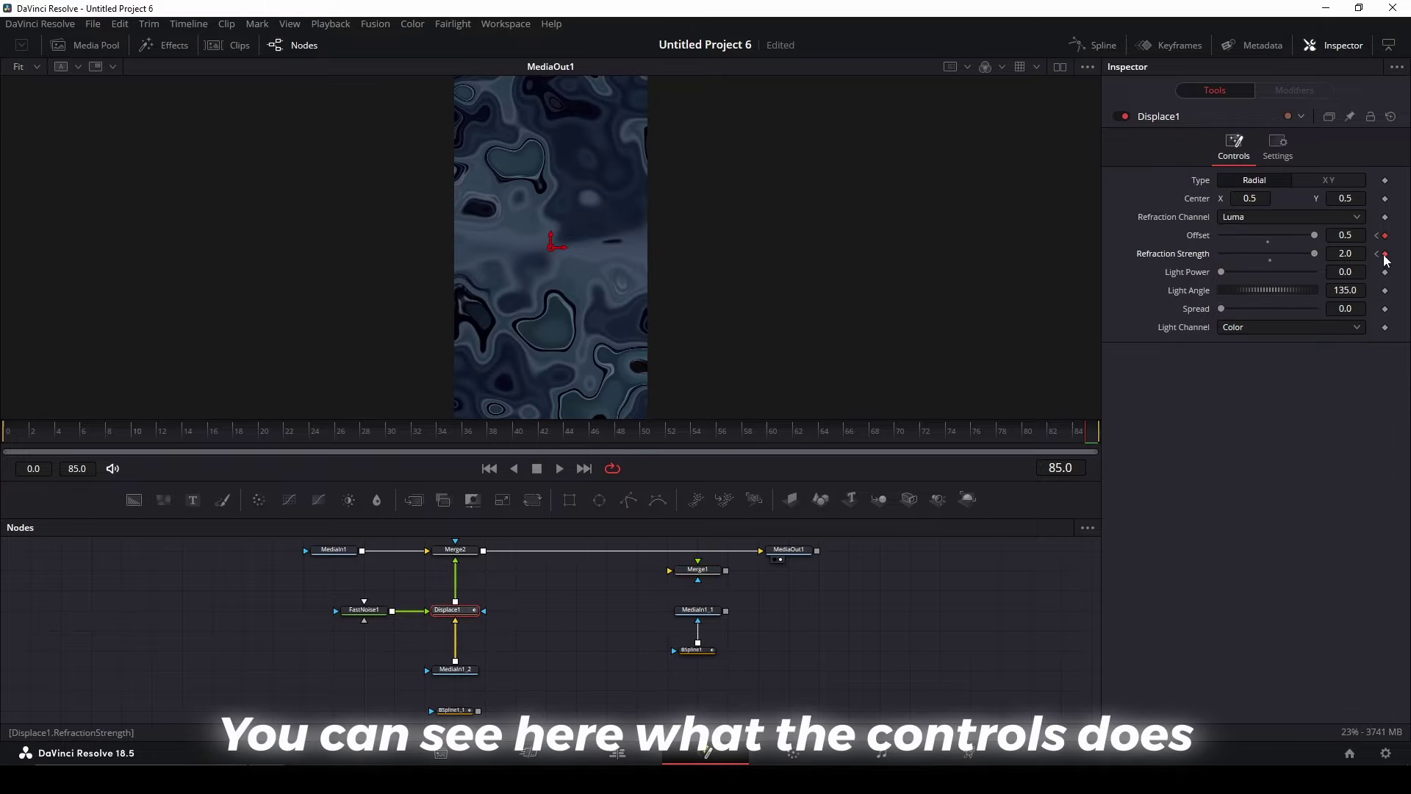
key(ctrl+z)
drag(1316, 236, 1289, 244)
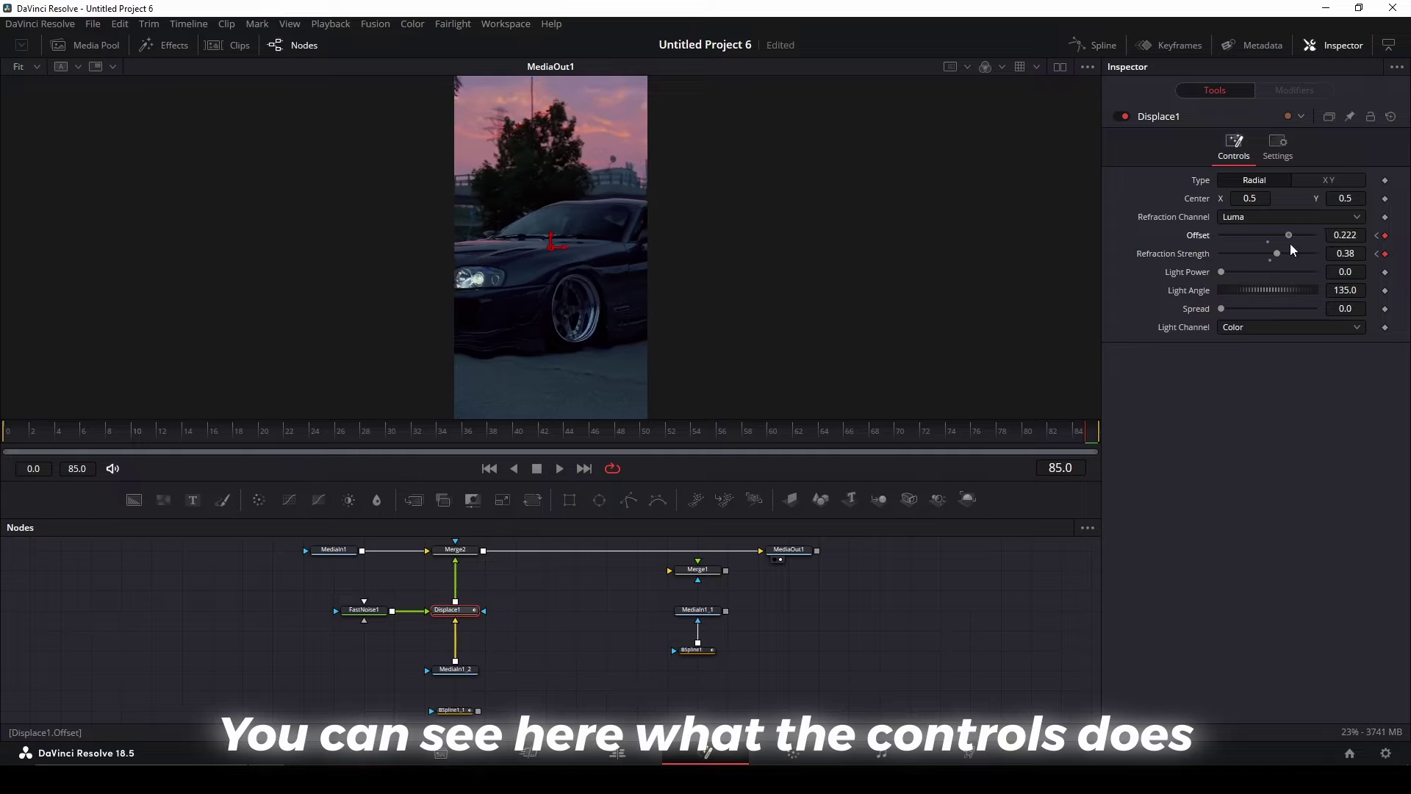
key(ctrl+z)
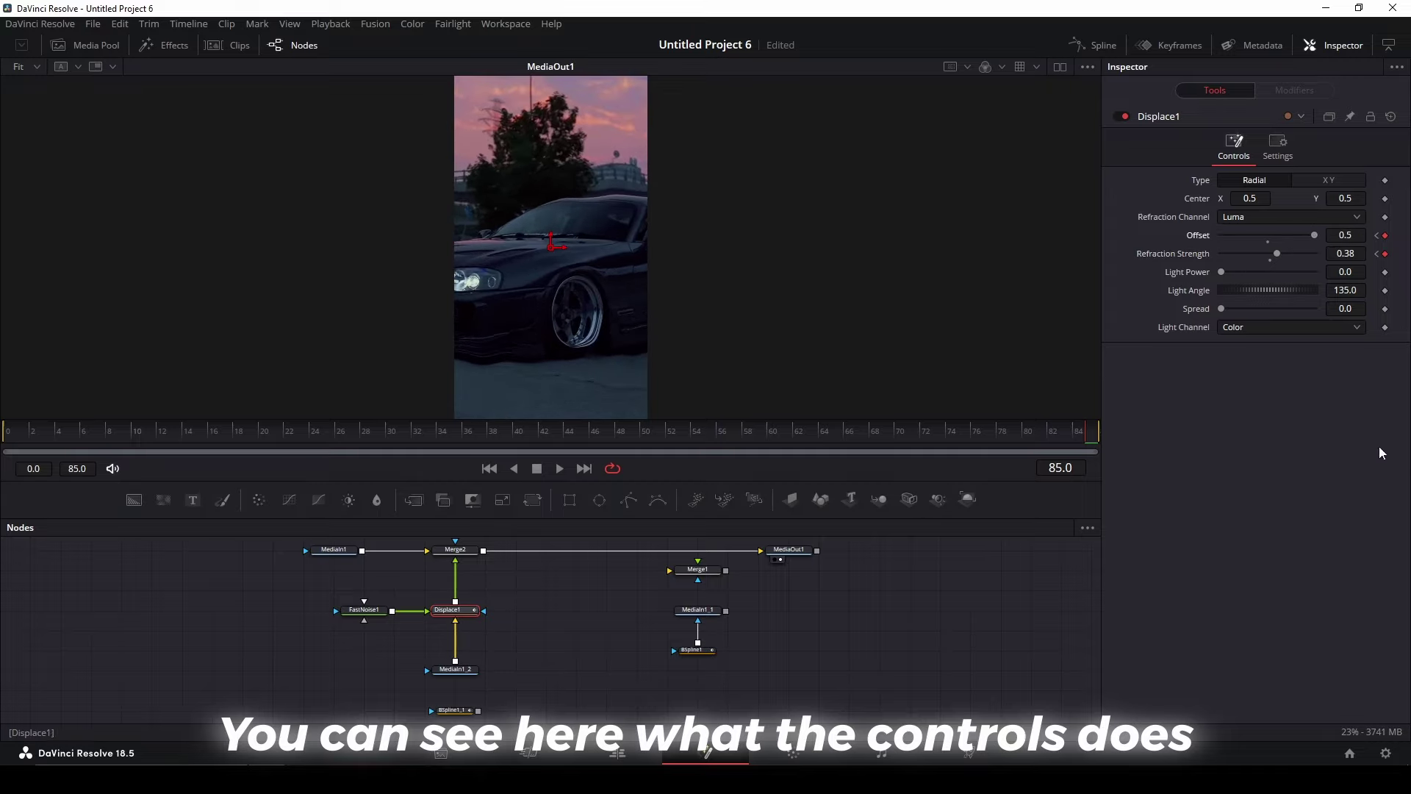
Step: Raise FastNoise1's Contrast to 5.0 and experiment with its Brightness and Scale values
click(364, 610)
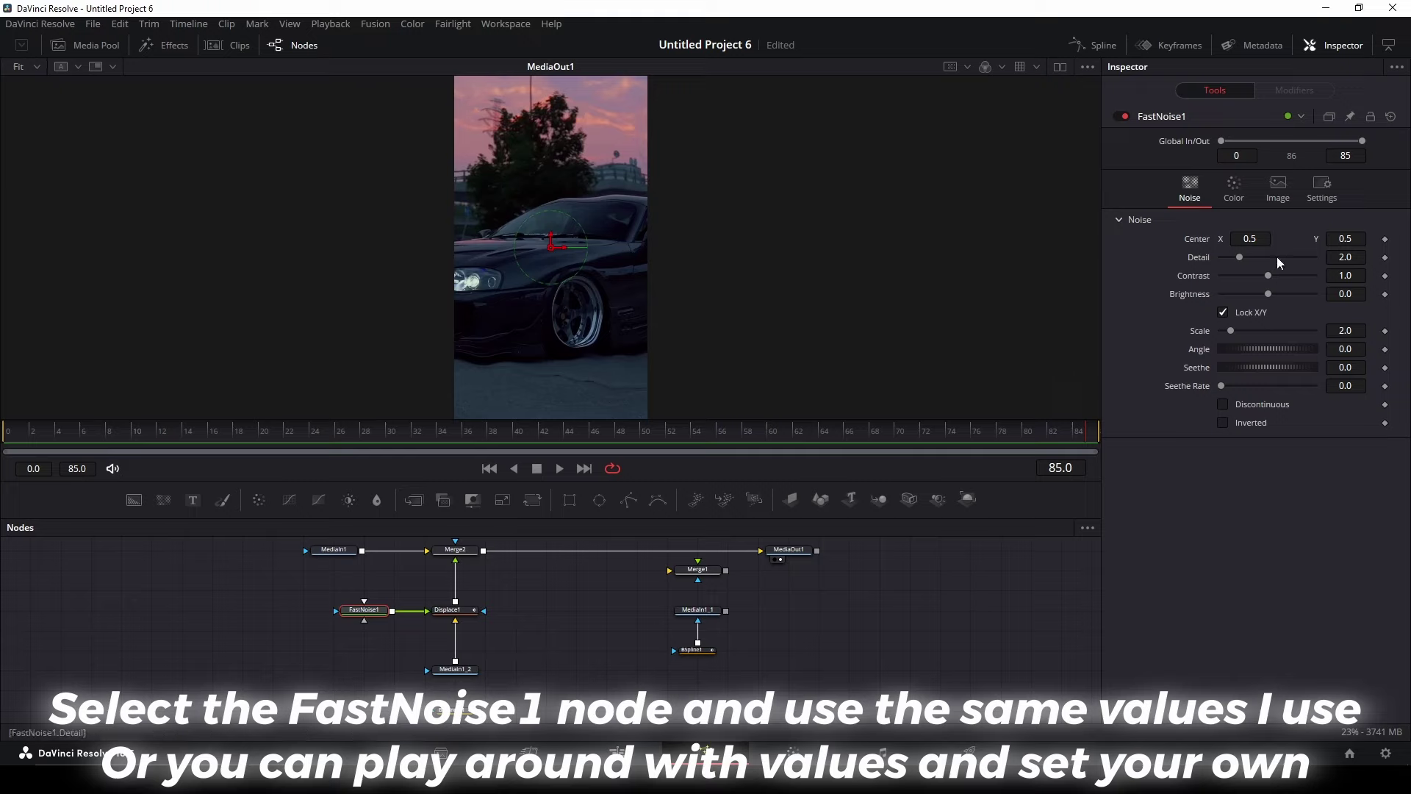
drag(1276, 275, 1406, 291)
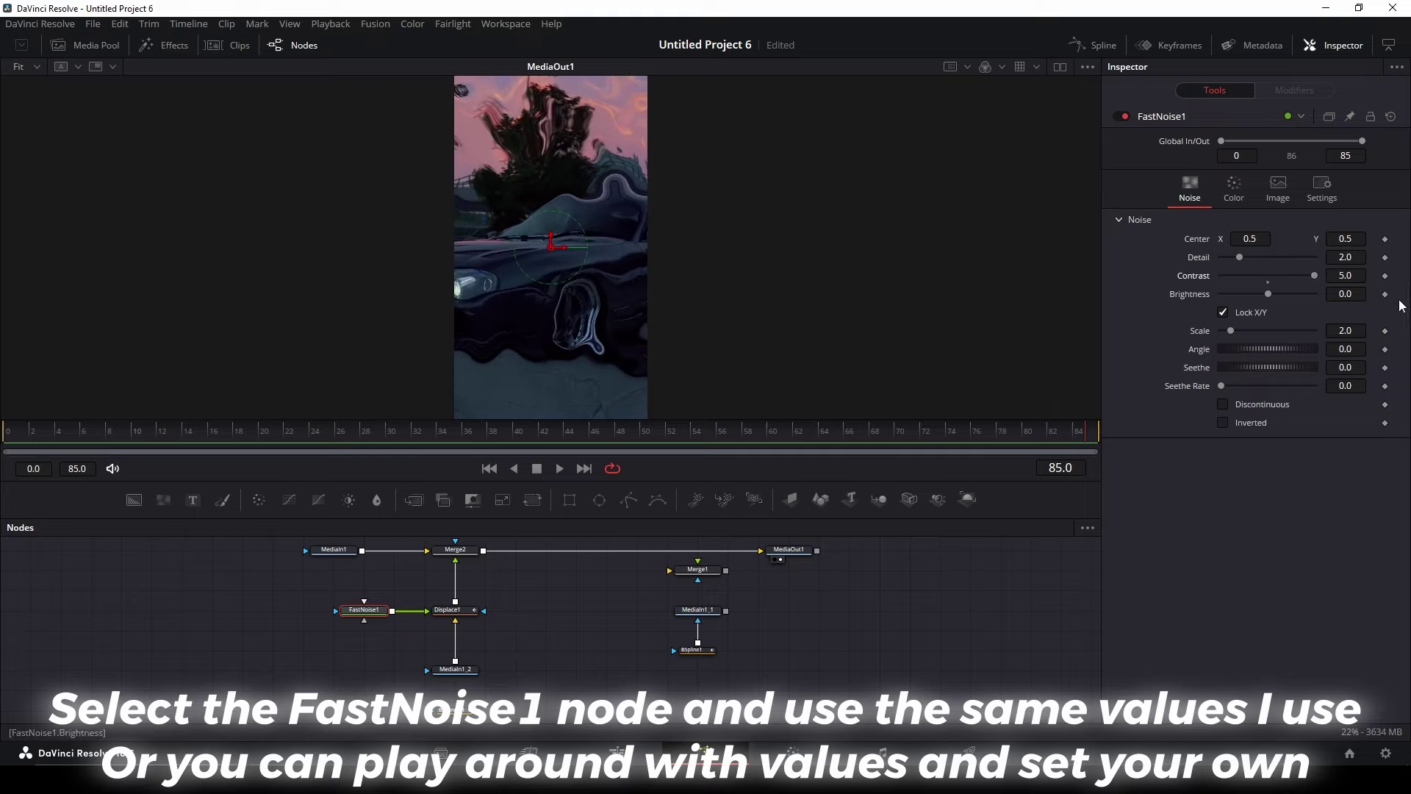
mouse_move(1270, 295)
mouse_down()
mouse_move(1346, 294)
mouse_move(1267, 295)
mouse_up()
drag(1338, 330, 1403, 330)
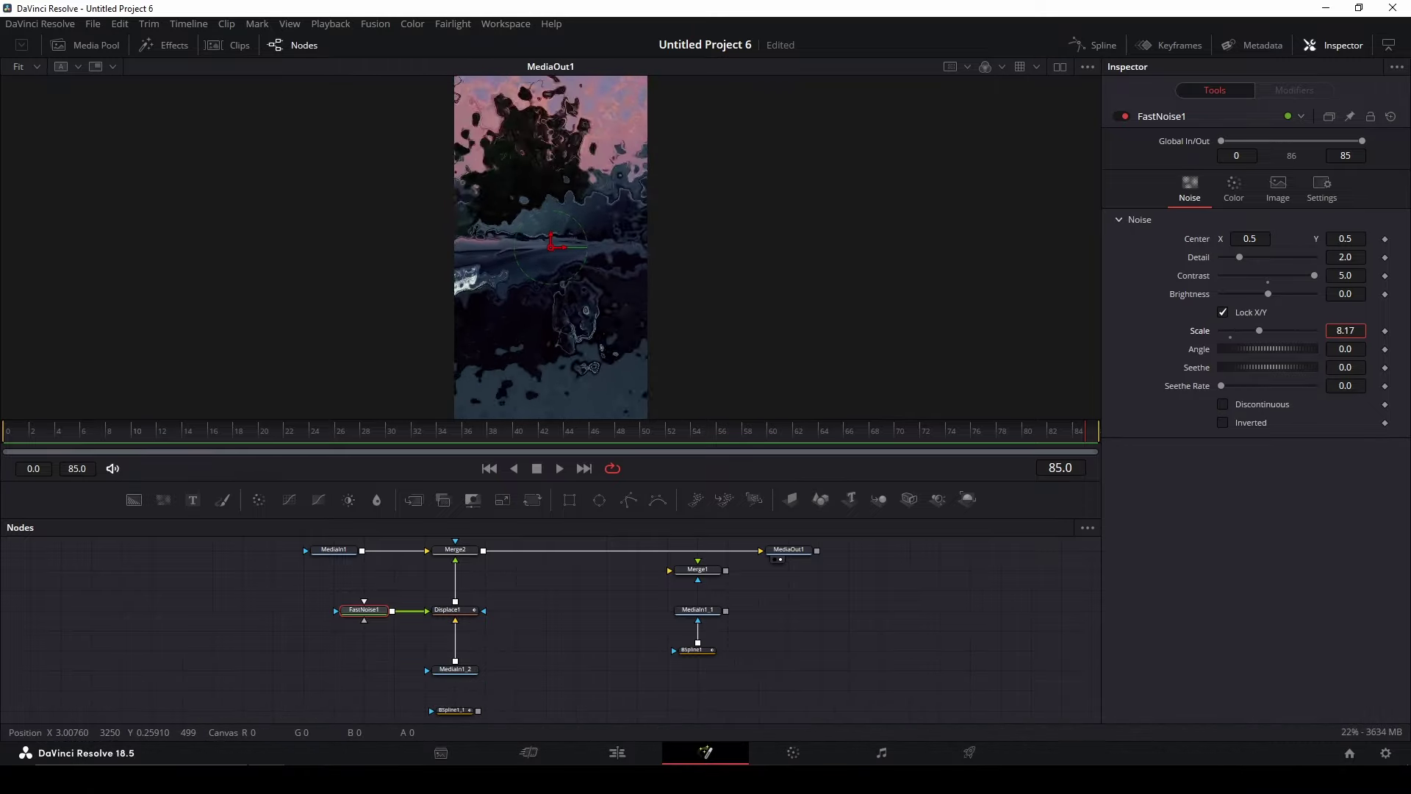
mouse_move(1403, 330)
mouse_down()
mouse_move(1339, 330)
mouse_move(1371, 331)
mouse_move(1329, 300)
mouse_up()
text(2)
key(Return)
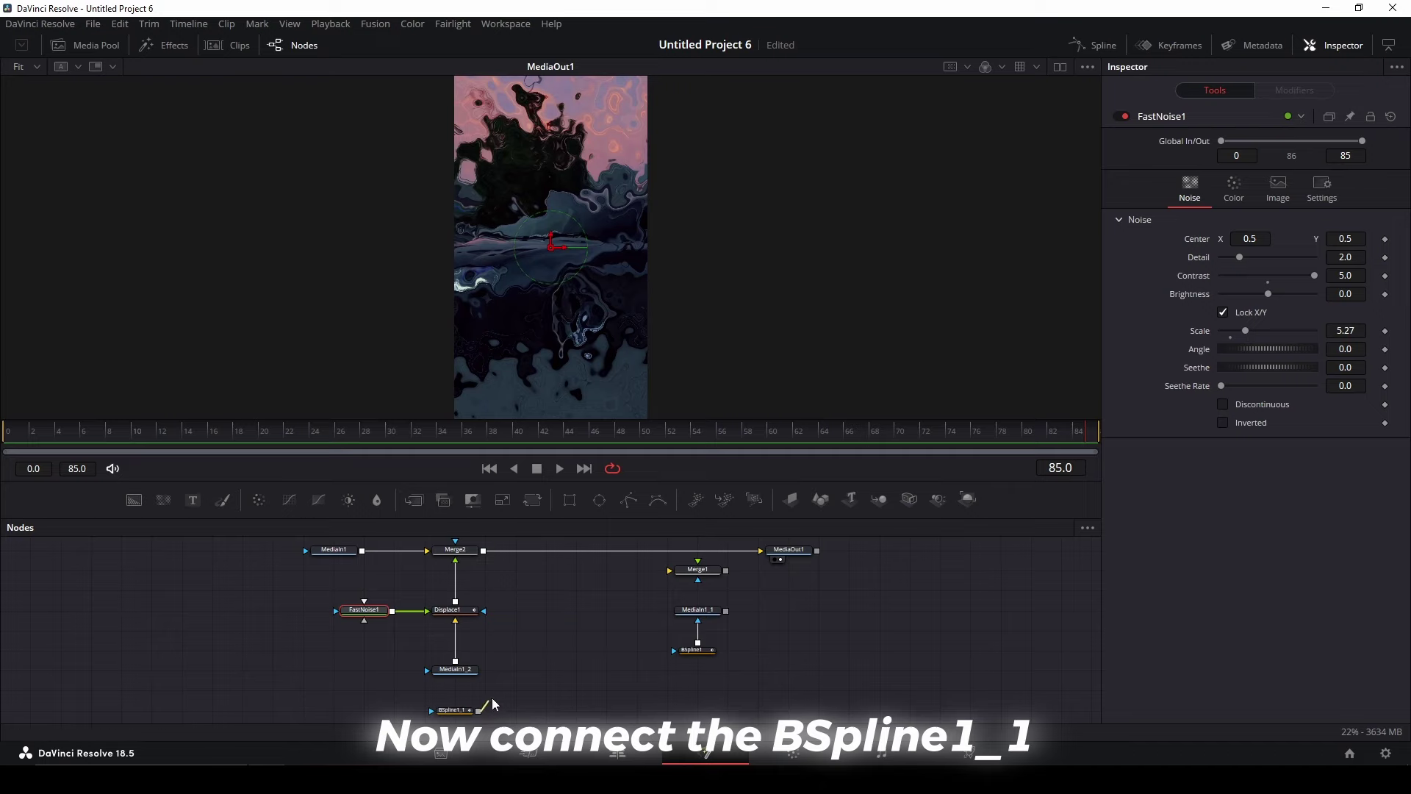
Step: Connect BSpline1_1 as MediaIn1_2's mask and hide its spline outline in the viewer
drag(494, 704, 461, 676)
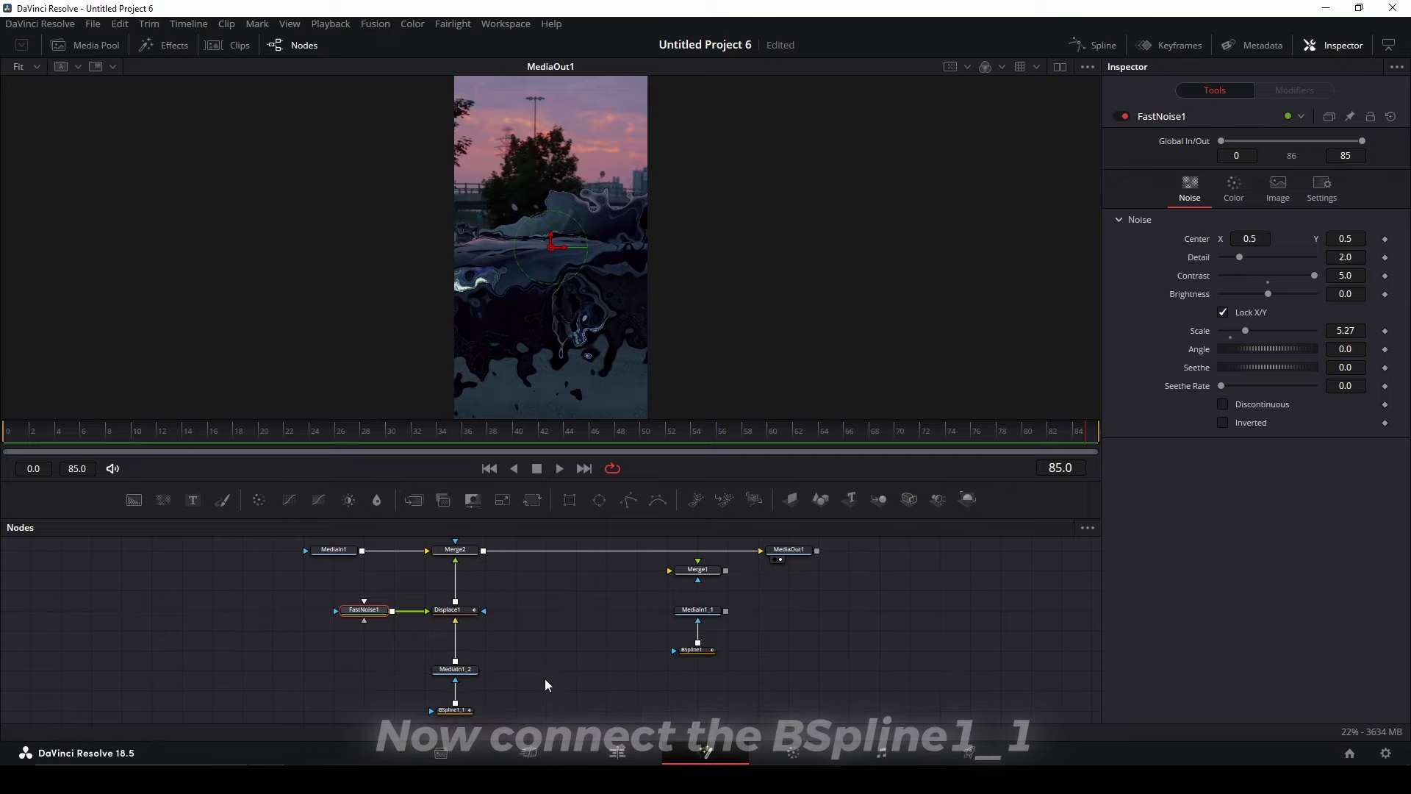
click(470, 710)
scroll(471, 710, down, 1)
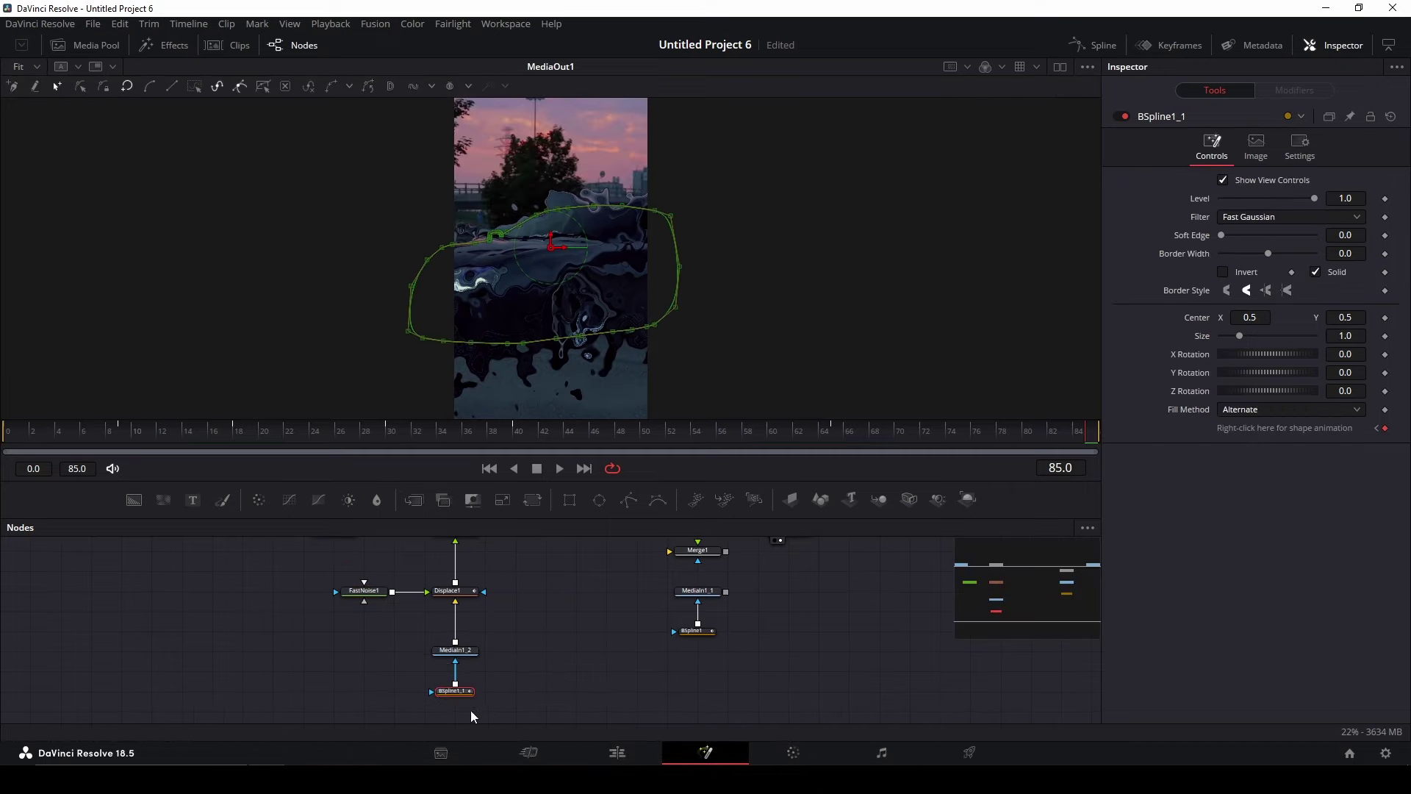
click(1223, 272)
click(1226, 181)
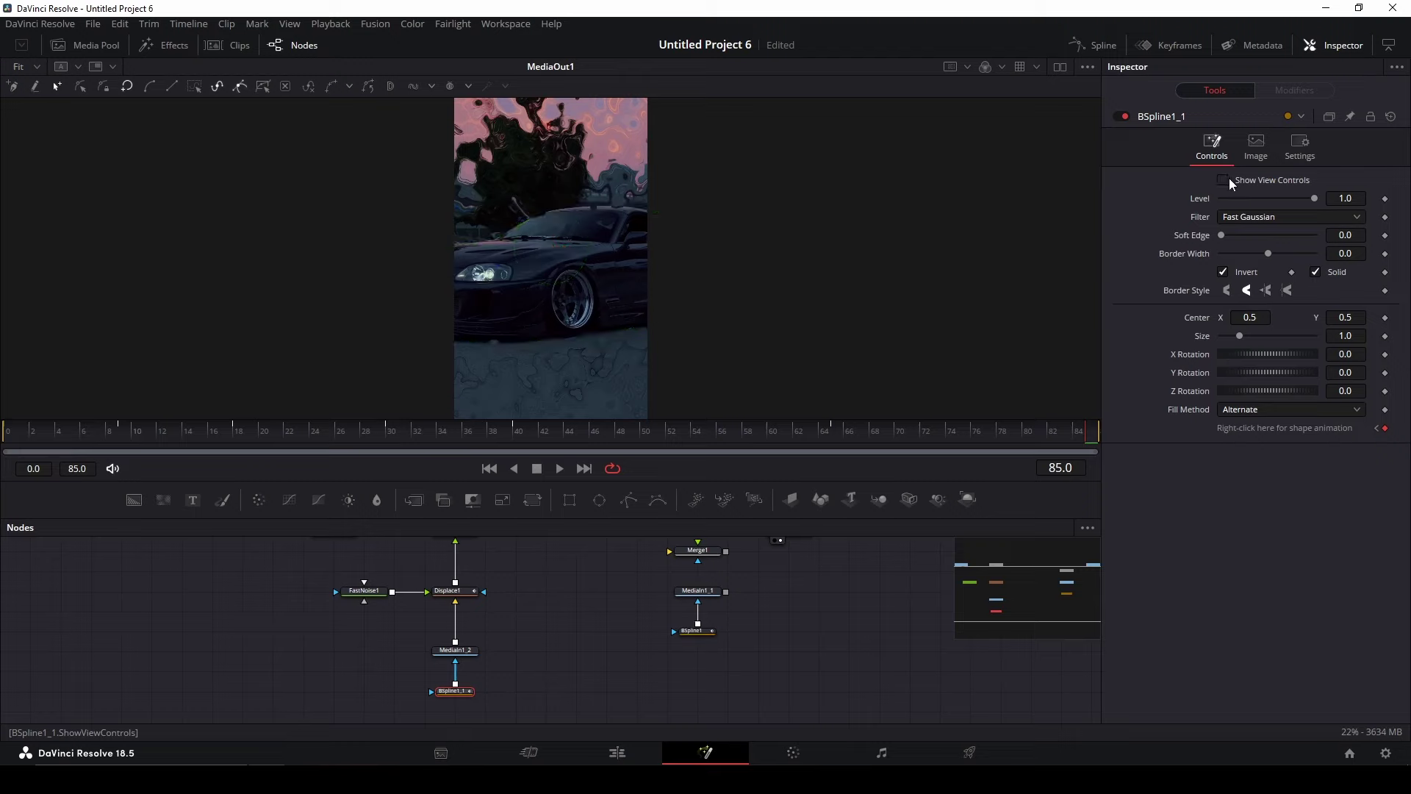
click(1223, 272)
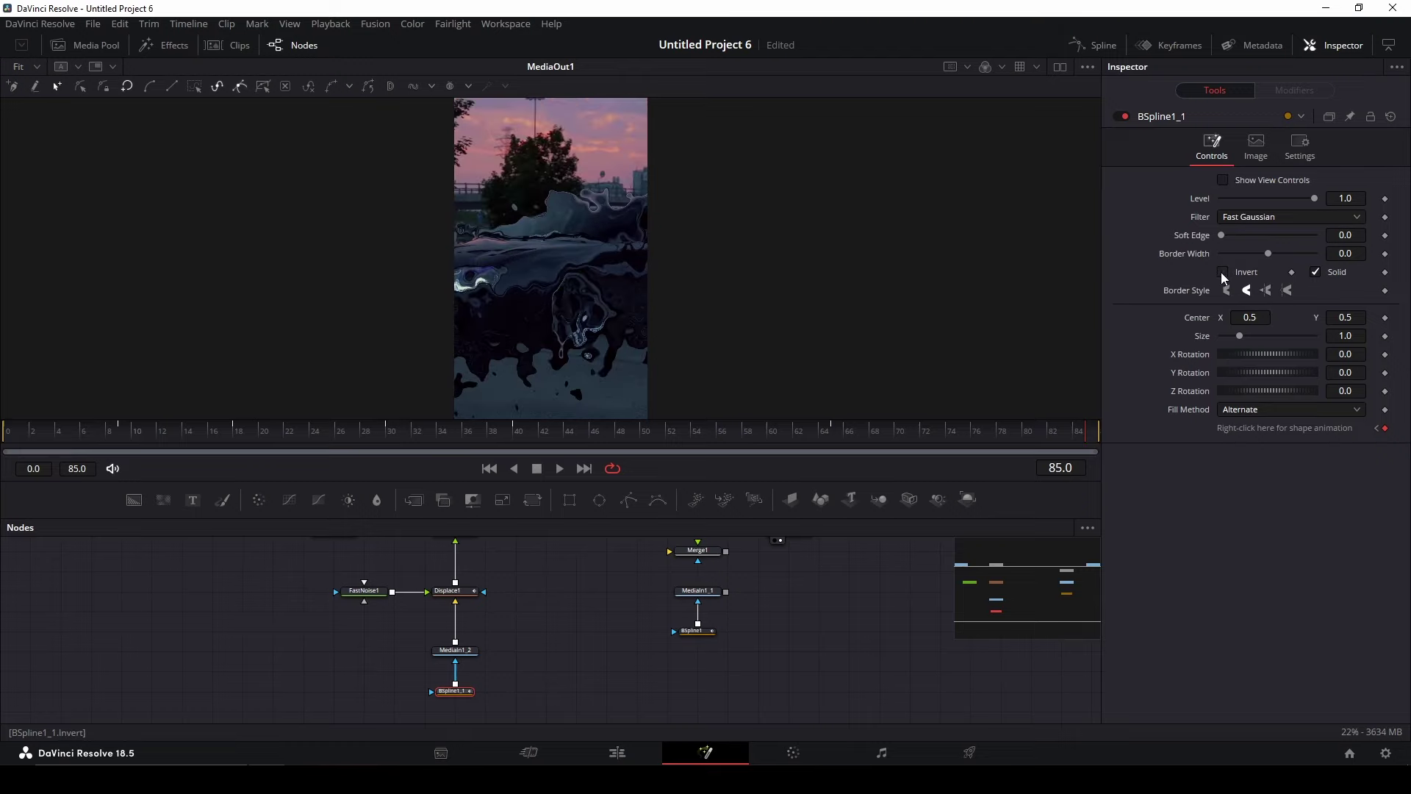
Step: Insert a Merge3 node after Merge2 and wire a new Background1 node into it
drag(570, 604, 498, 654)
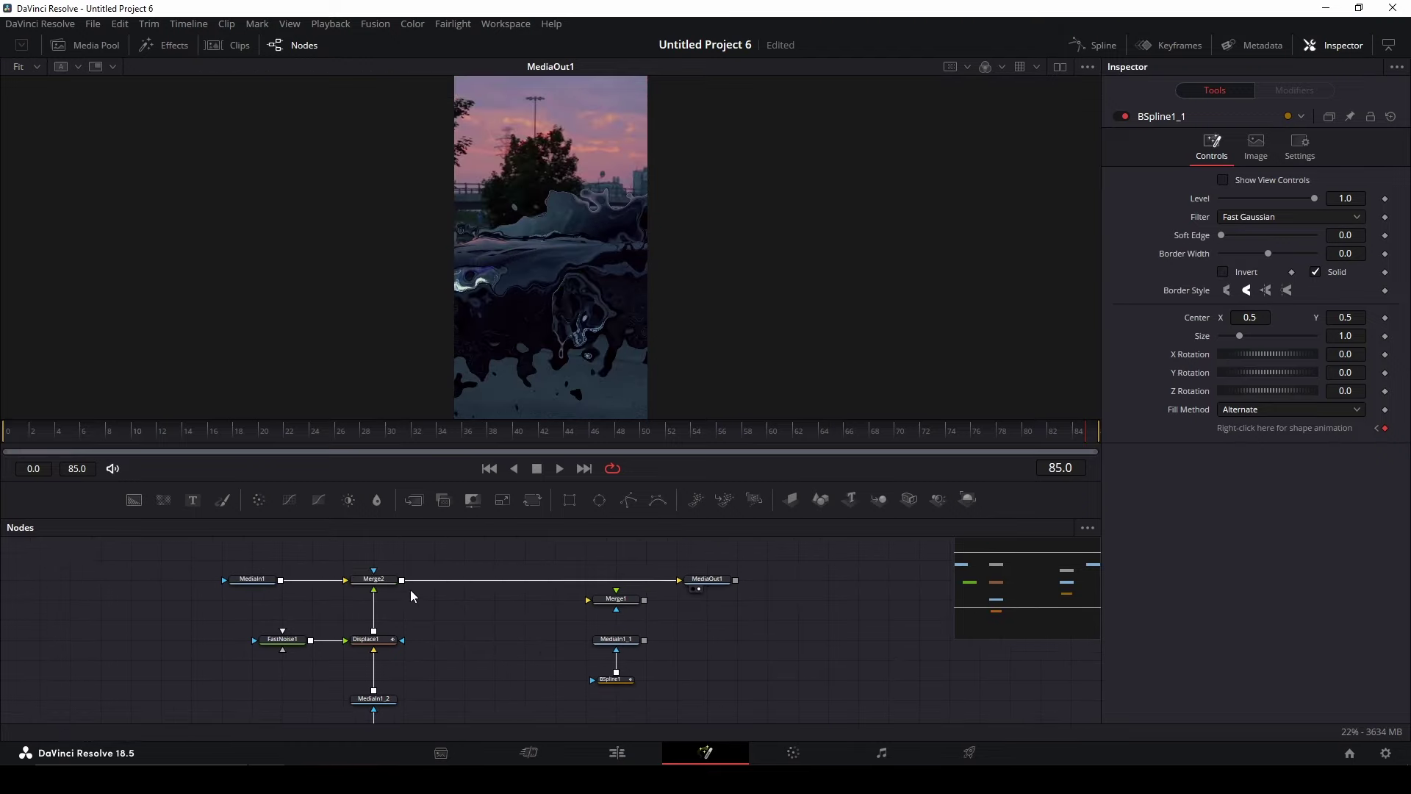
click(386, 579)
click(416, 501)
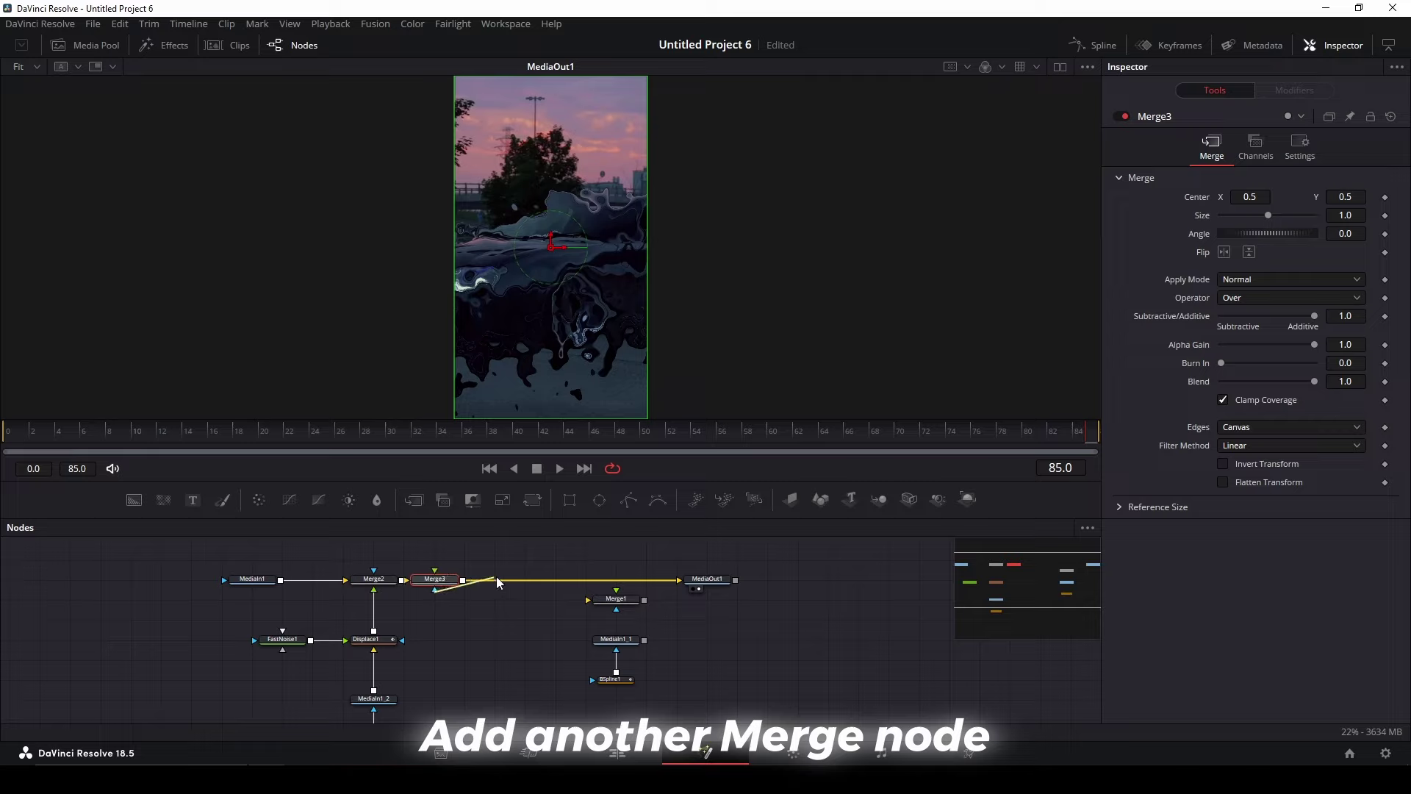
drag(443, 579, 502, 581)
click(681, 629)
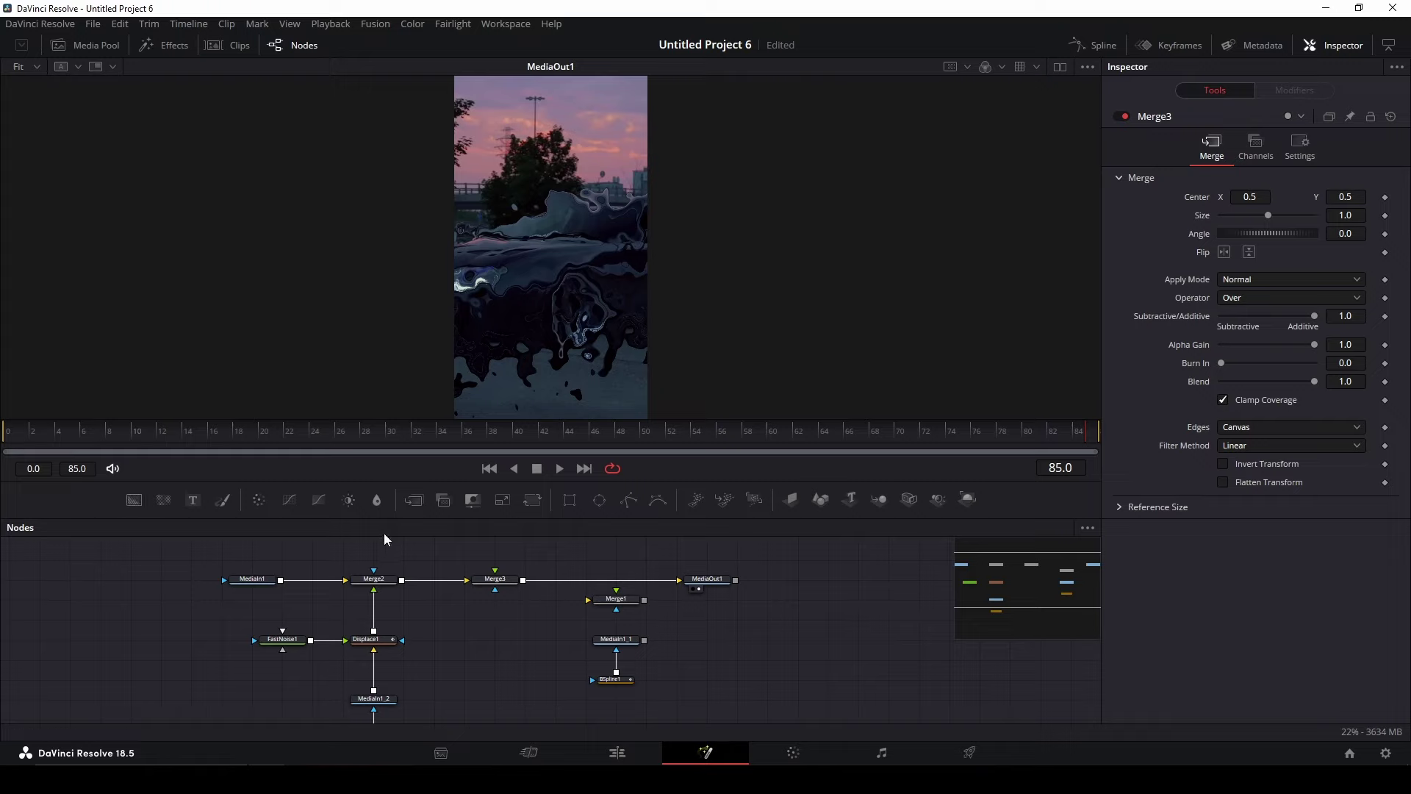
drag(221, 558, 169, 612)
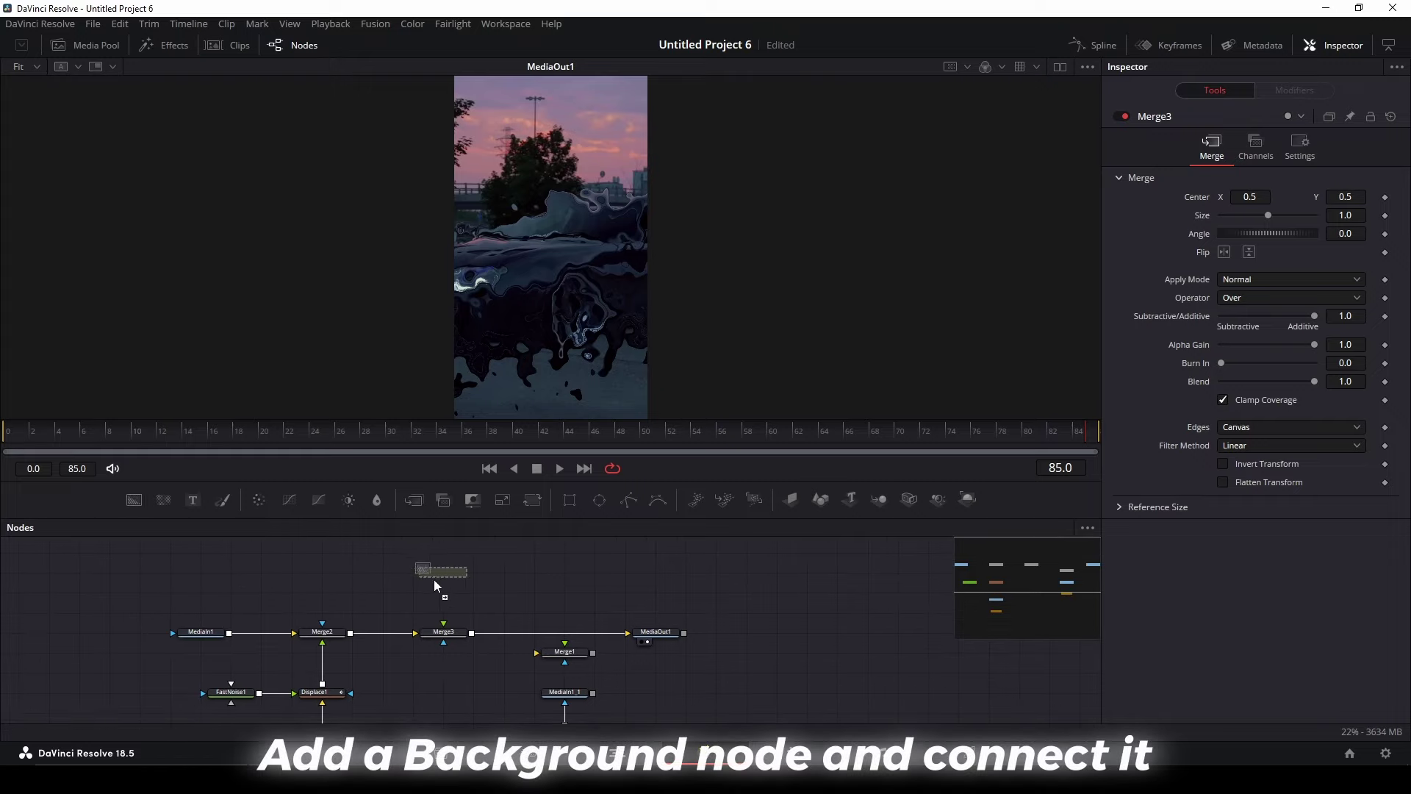
mouse_move(133, 505)
mouse_down()
mouse_move(465, 594)
mouse_move(471, 619)
mouse_up()
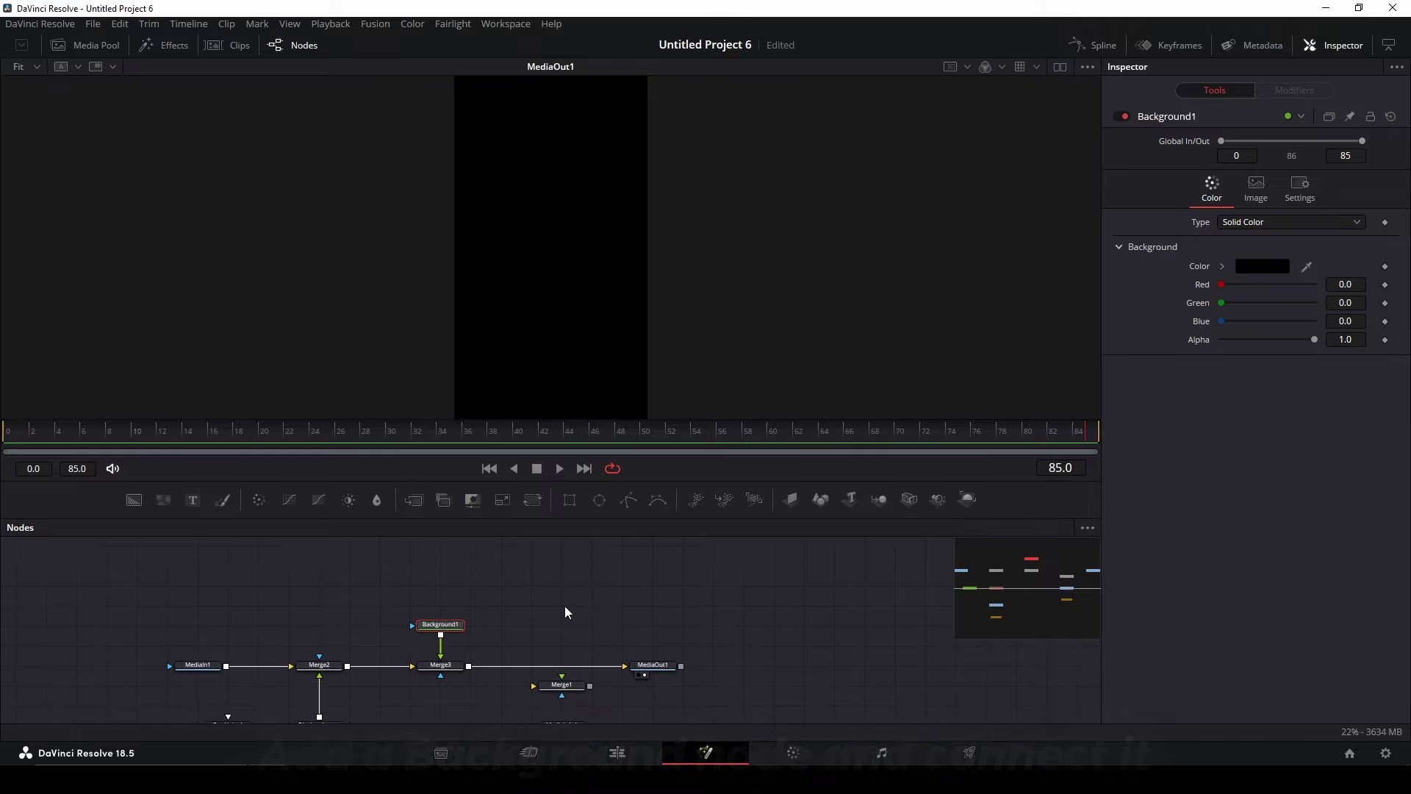
Step: Duplicate BSpline1 as BSpline1_2 and use it as Background1's mask
click(543, 688)
right_click(544, 678)
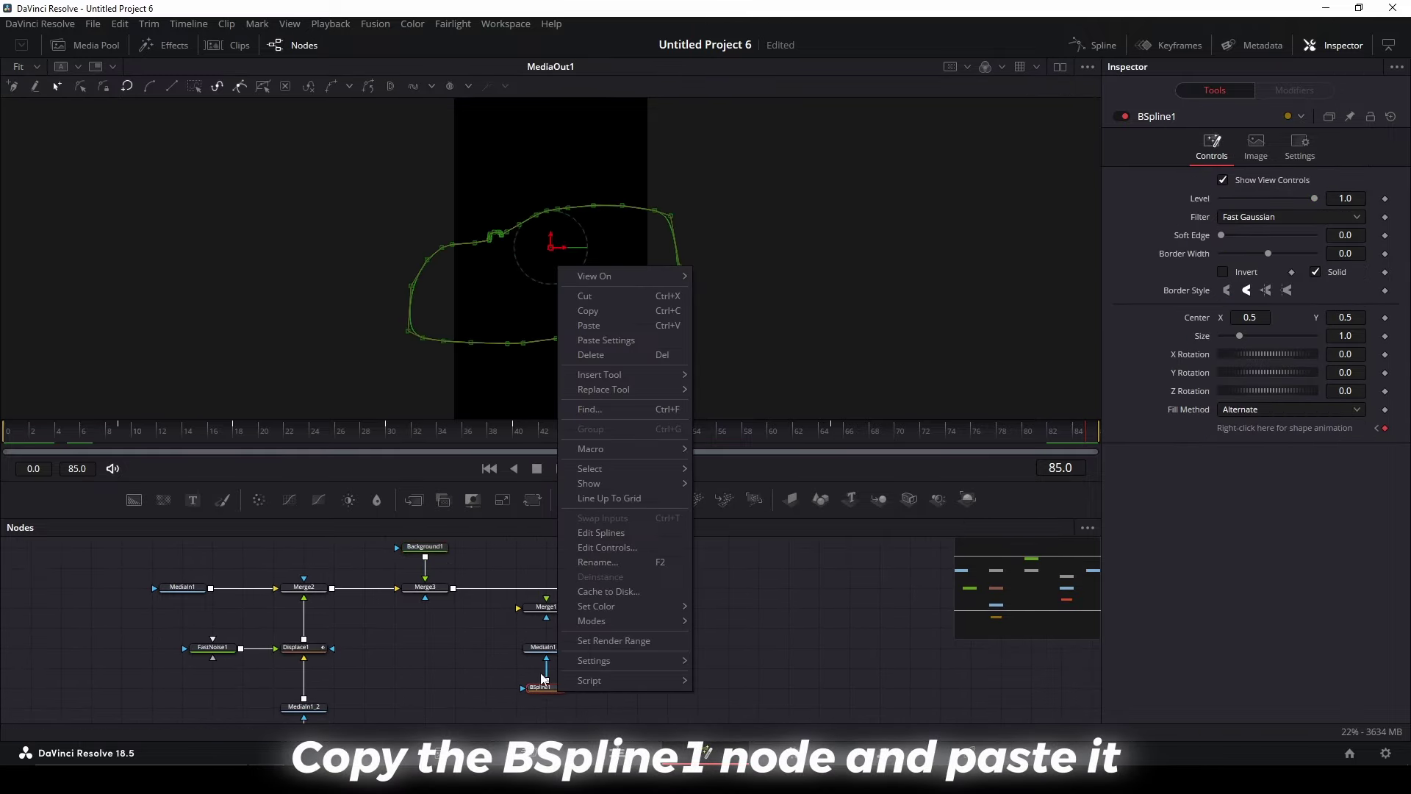
click(598, 312)
scroll(478, 669, up, 3)
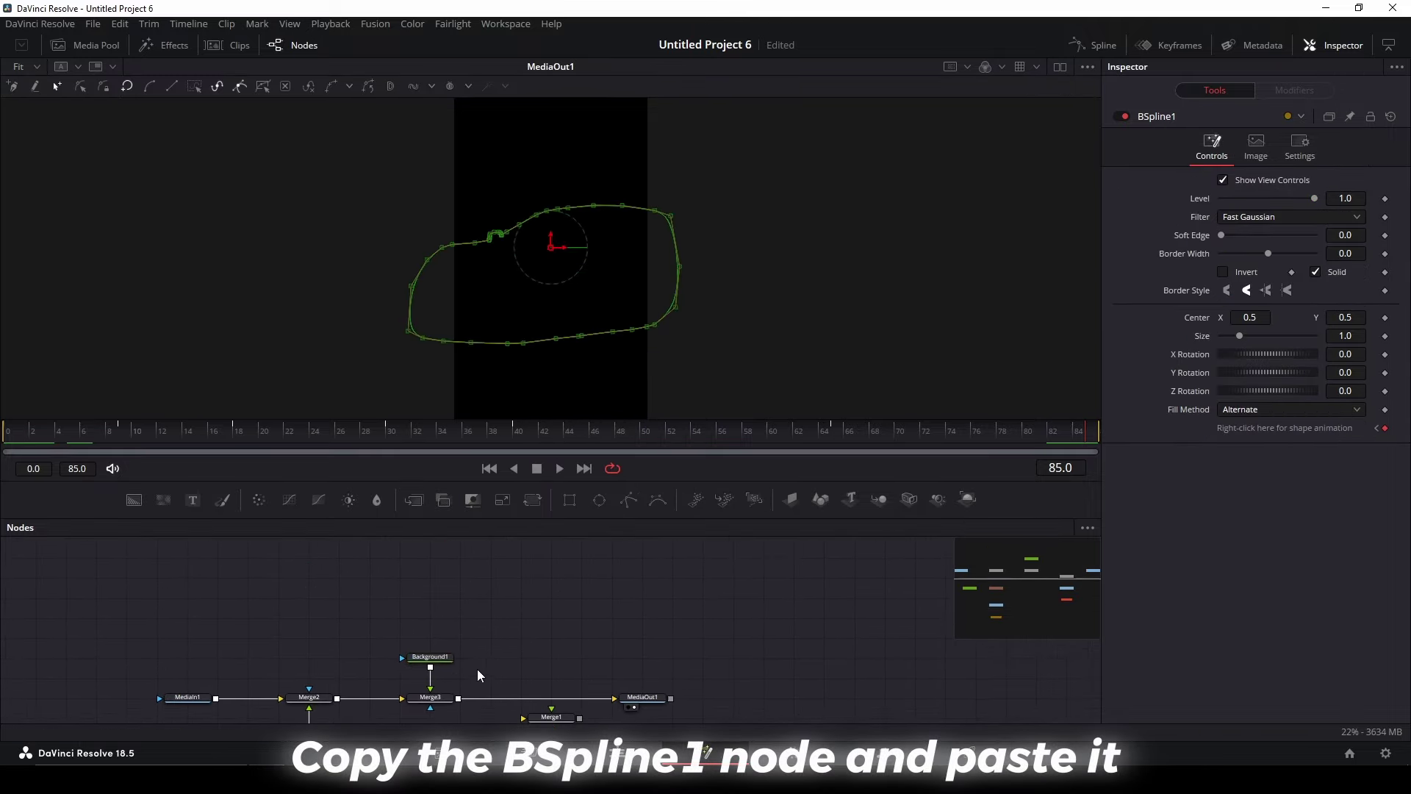
right_click(426, 620)
click(474, 580)
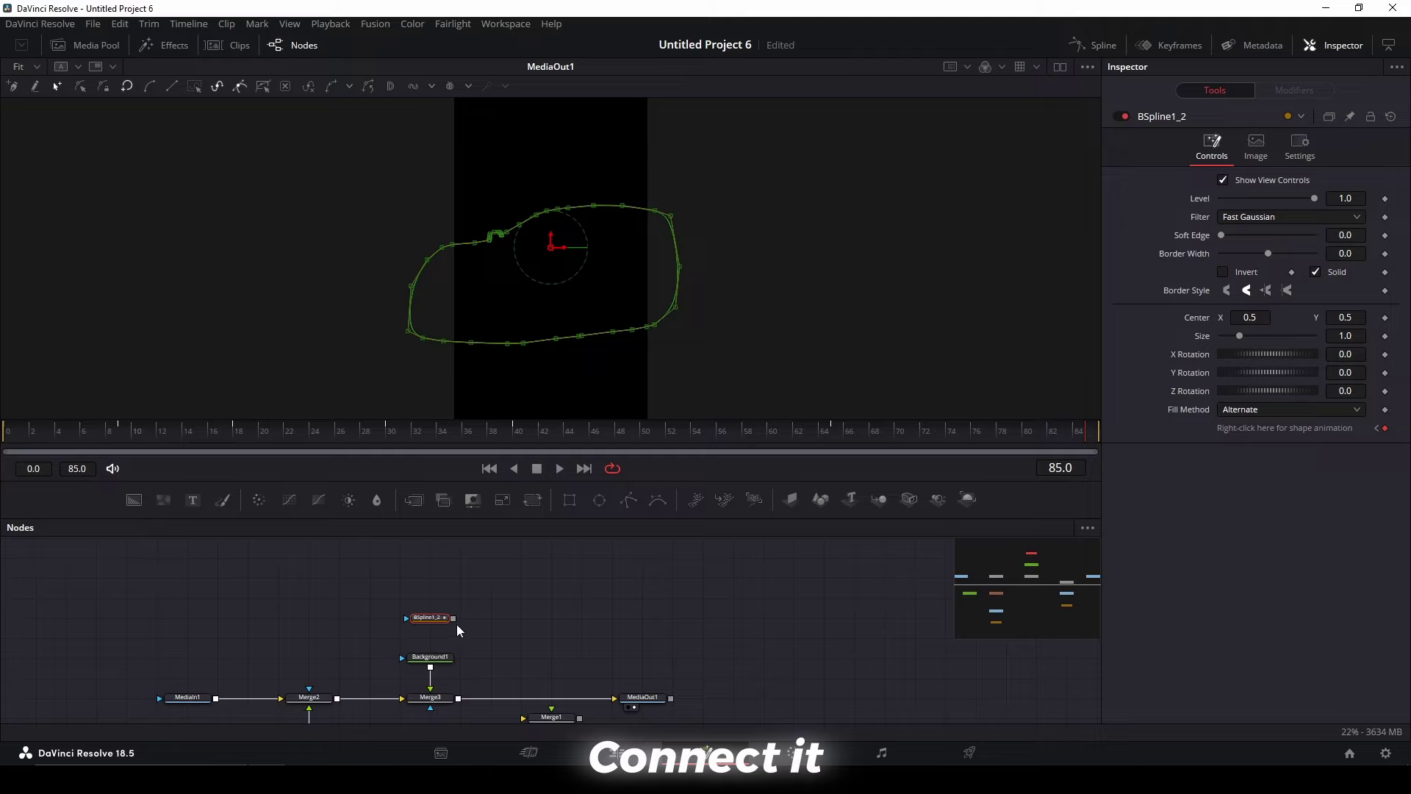
drag(453, 617, 434, 657)
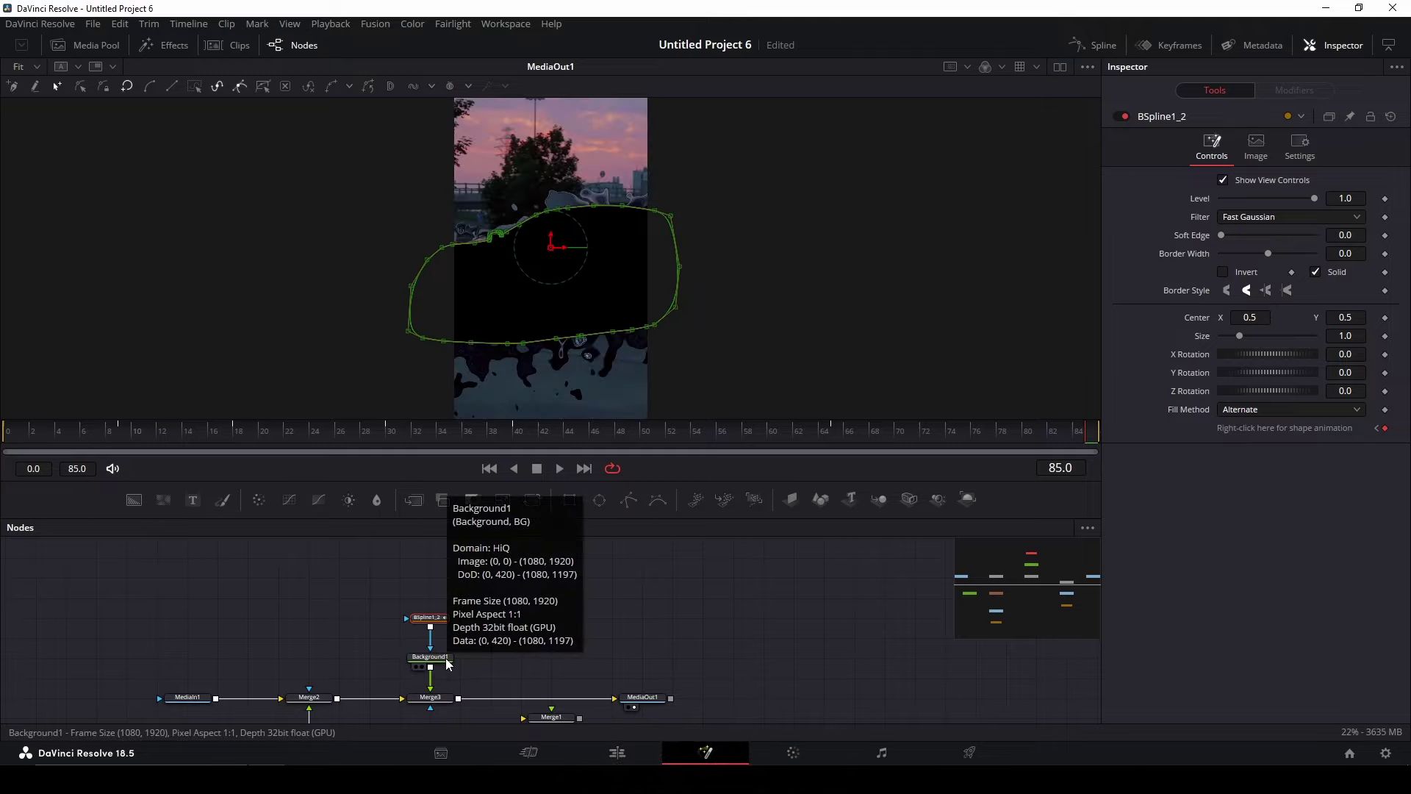
Step: Route Merge3 and MediaIn1_1 into Merge1, feeding MediaOut1 to bring the car back
drag(602, 660, 538, 605)
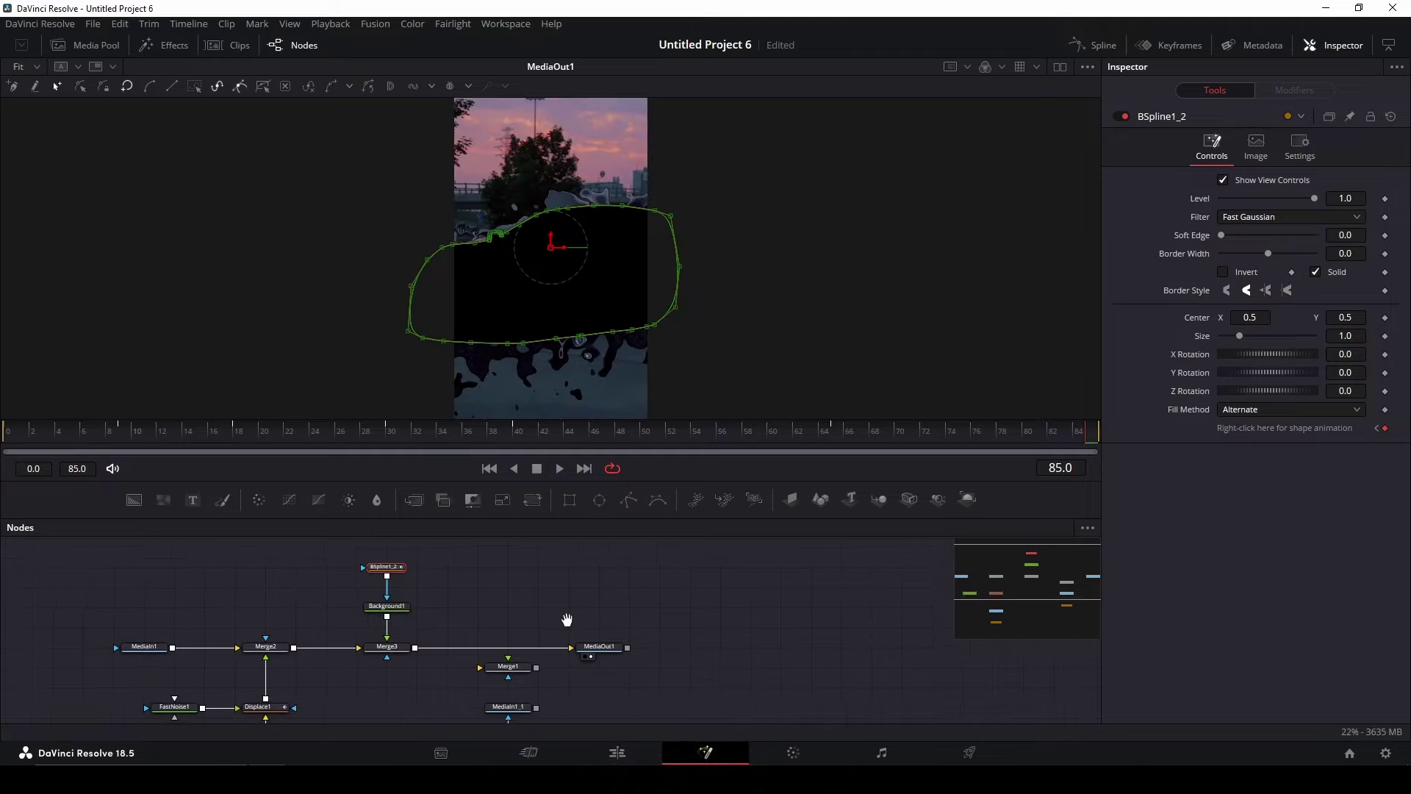
click(408, 578)
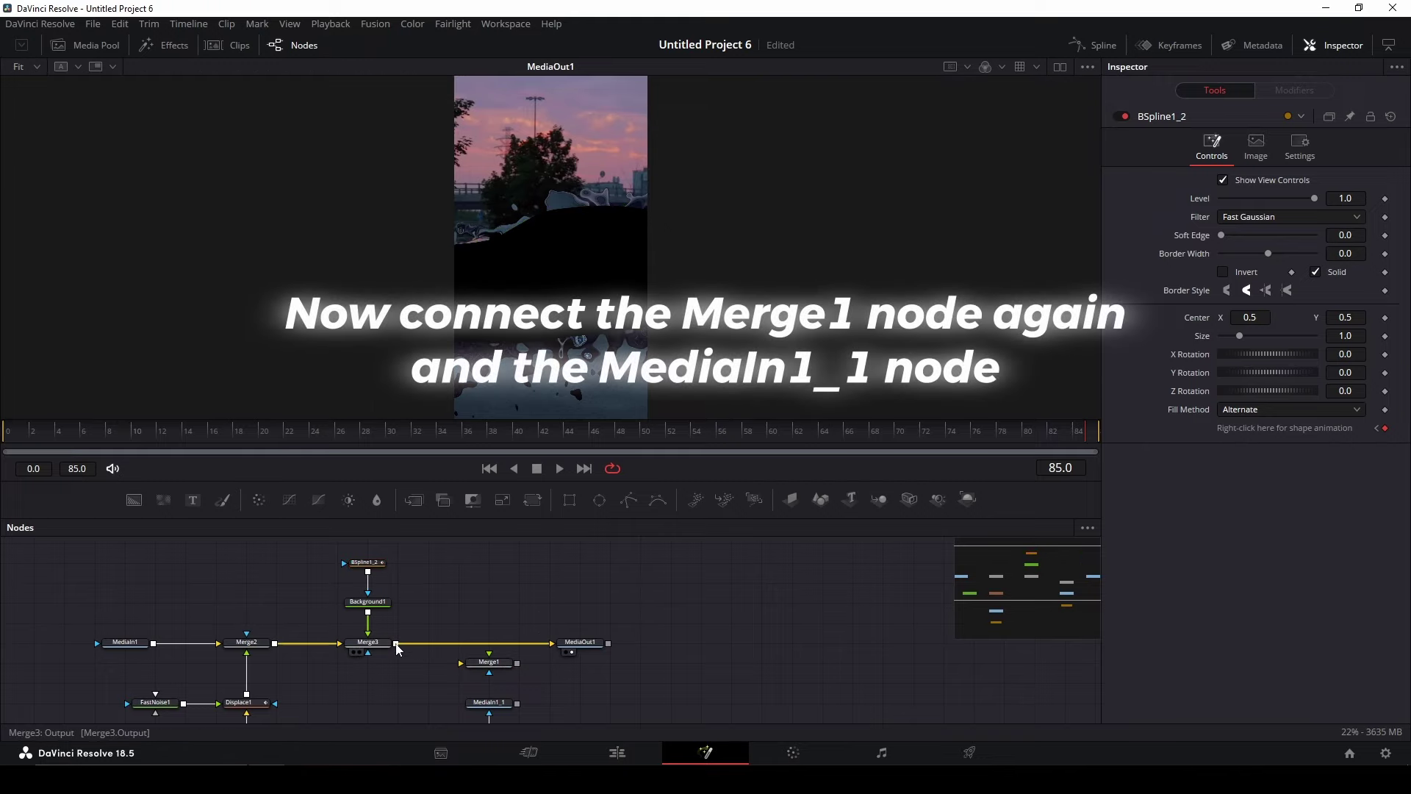
mouse_move(396, 644)
mouse_down()
mouse_move(461, 663)
mouse_move(552, 645)
mouse_move(532, 597)
mouse_move(470, 587)
mouse_up()
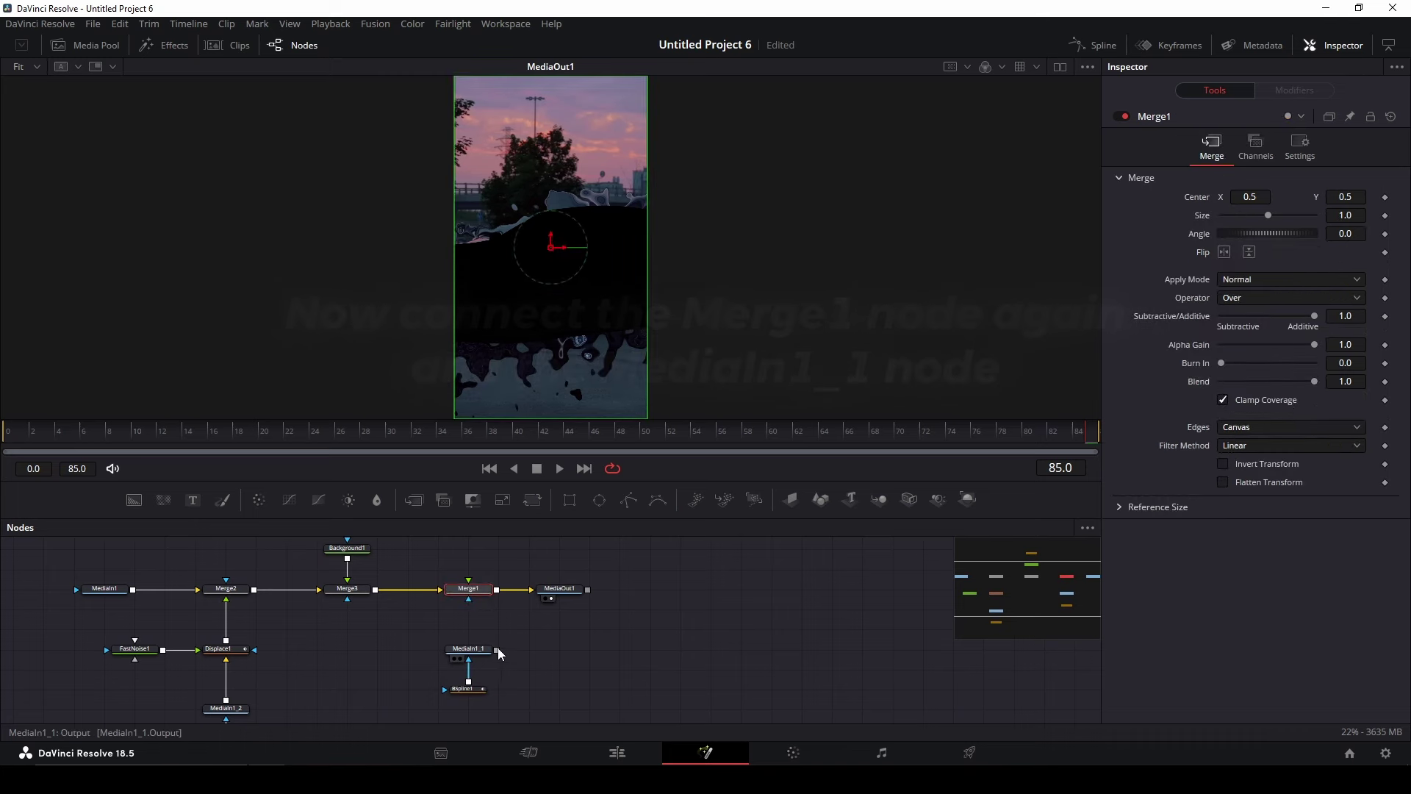
drag(497, 650, 468, 590)
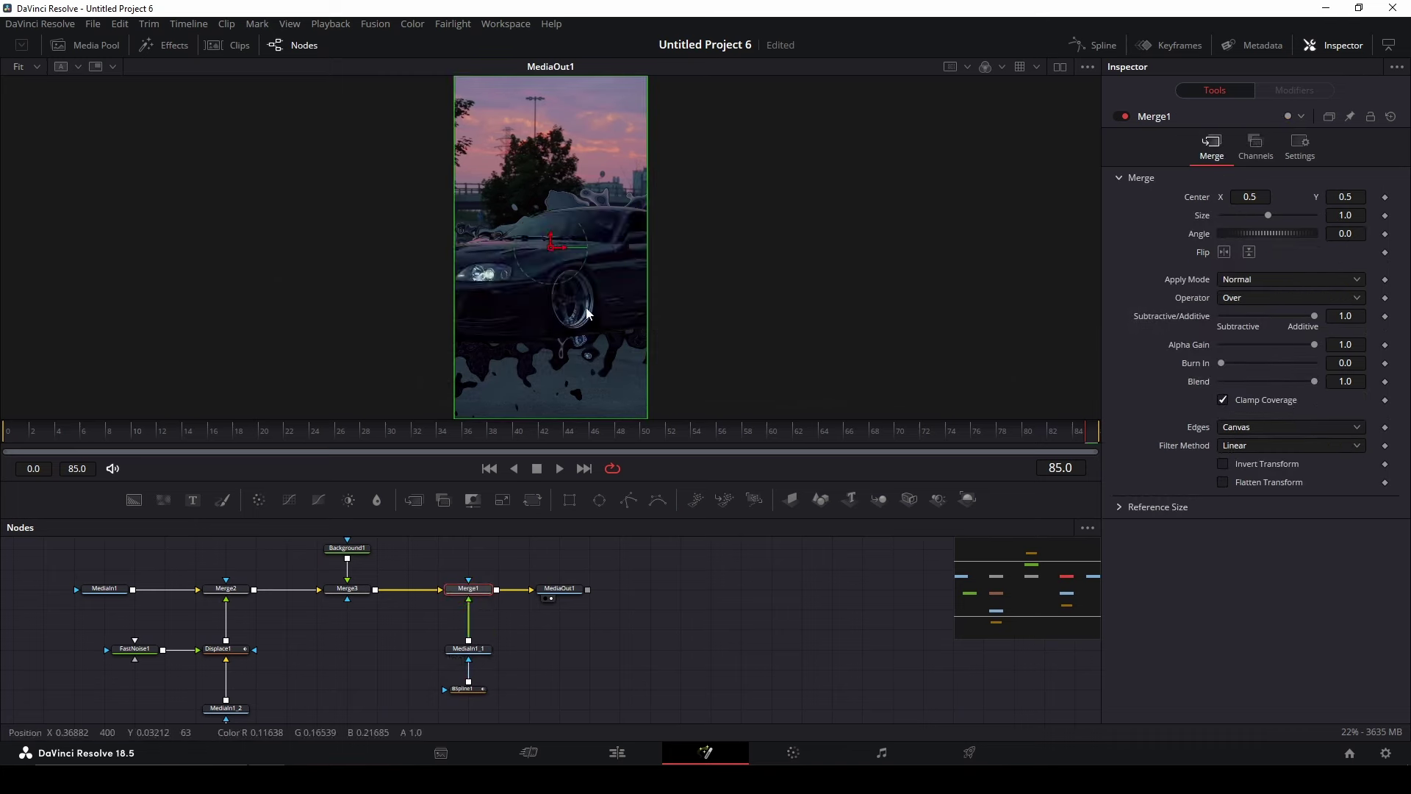
scroll(610, 267, up, 1)
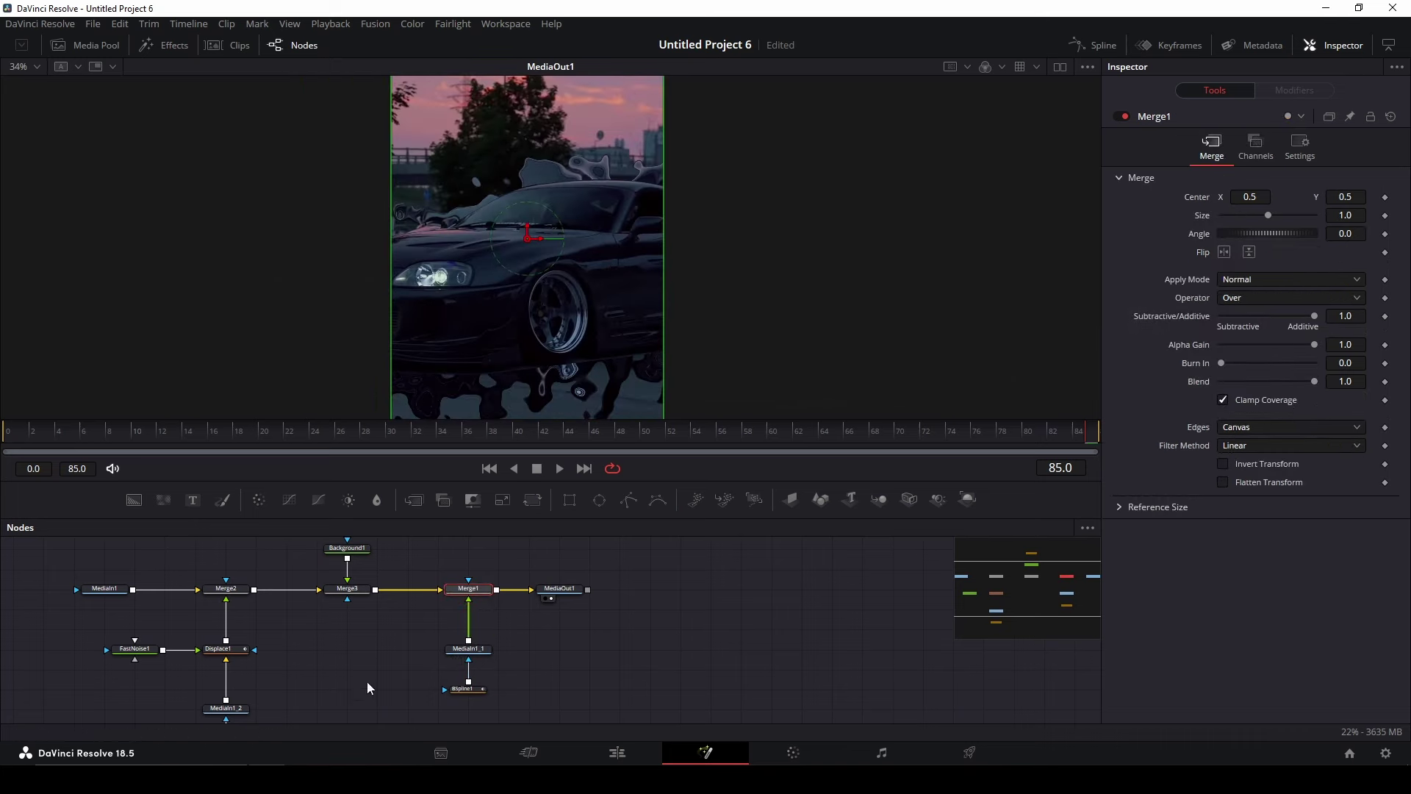
scroll(401, 678, right, 2)
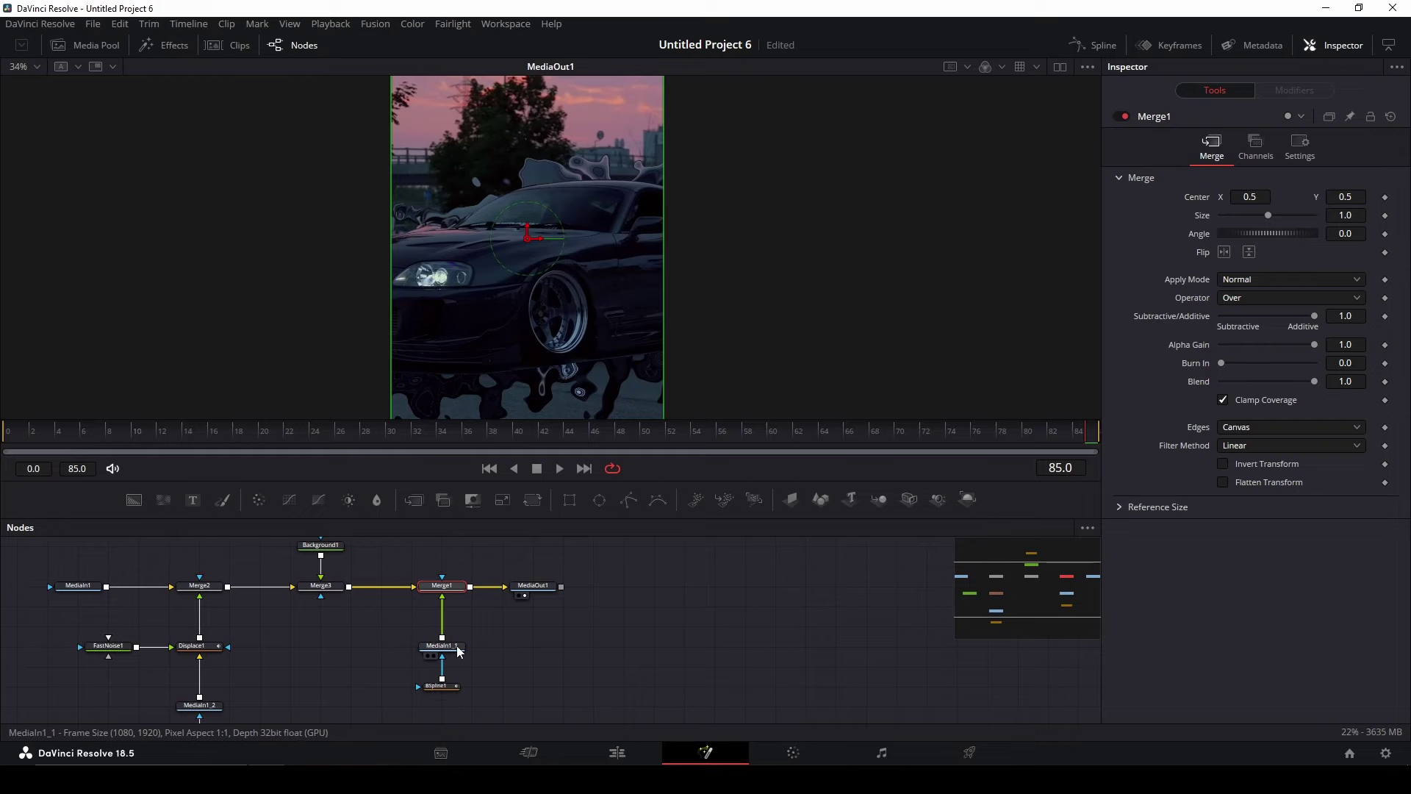
click(437, 686)
scroll(599, 234, up, 3)
Step: Hide BSpline1's viewer outline and nudge its Soft Edge to 0.0034
scroll(862, 272, up, 1)
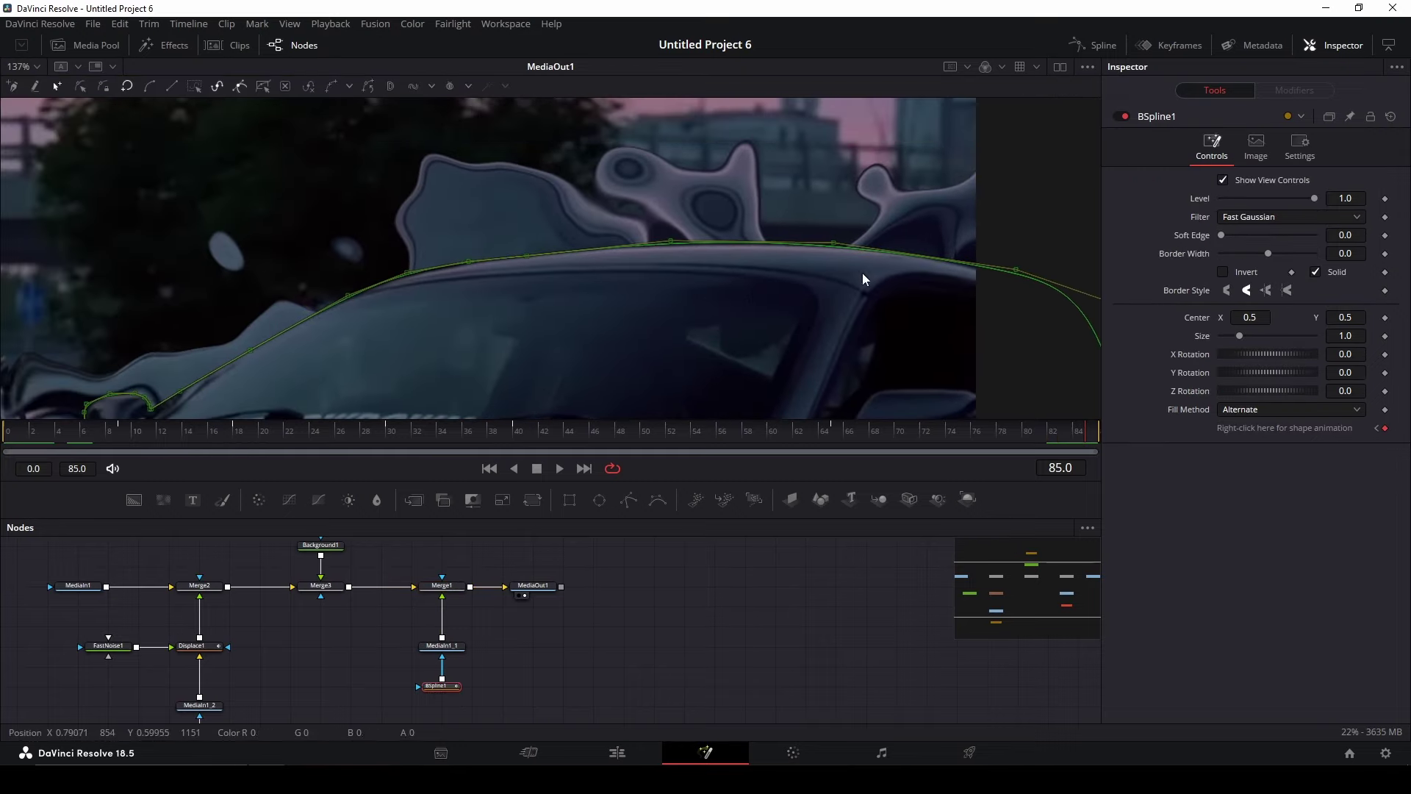
click(1224, 181)
scroll(755, 274, up, 2)
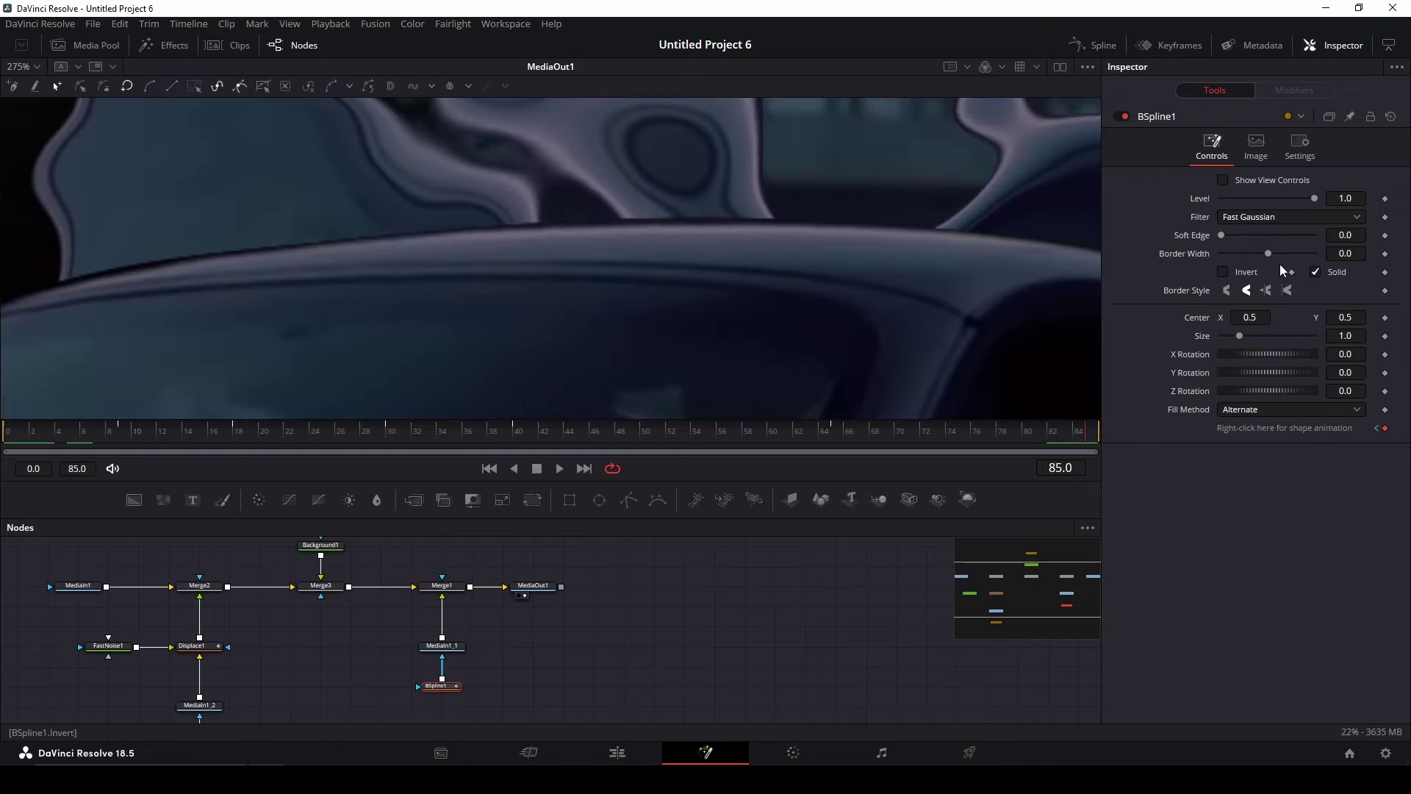
drag(1342, 236, 1345, 236)
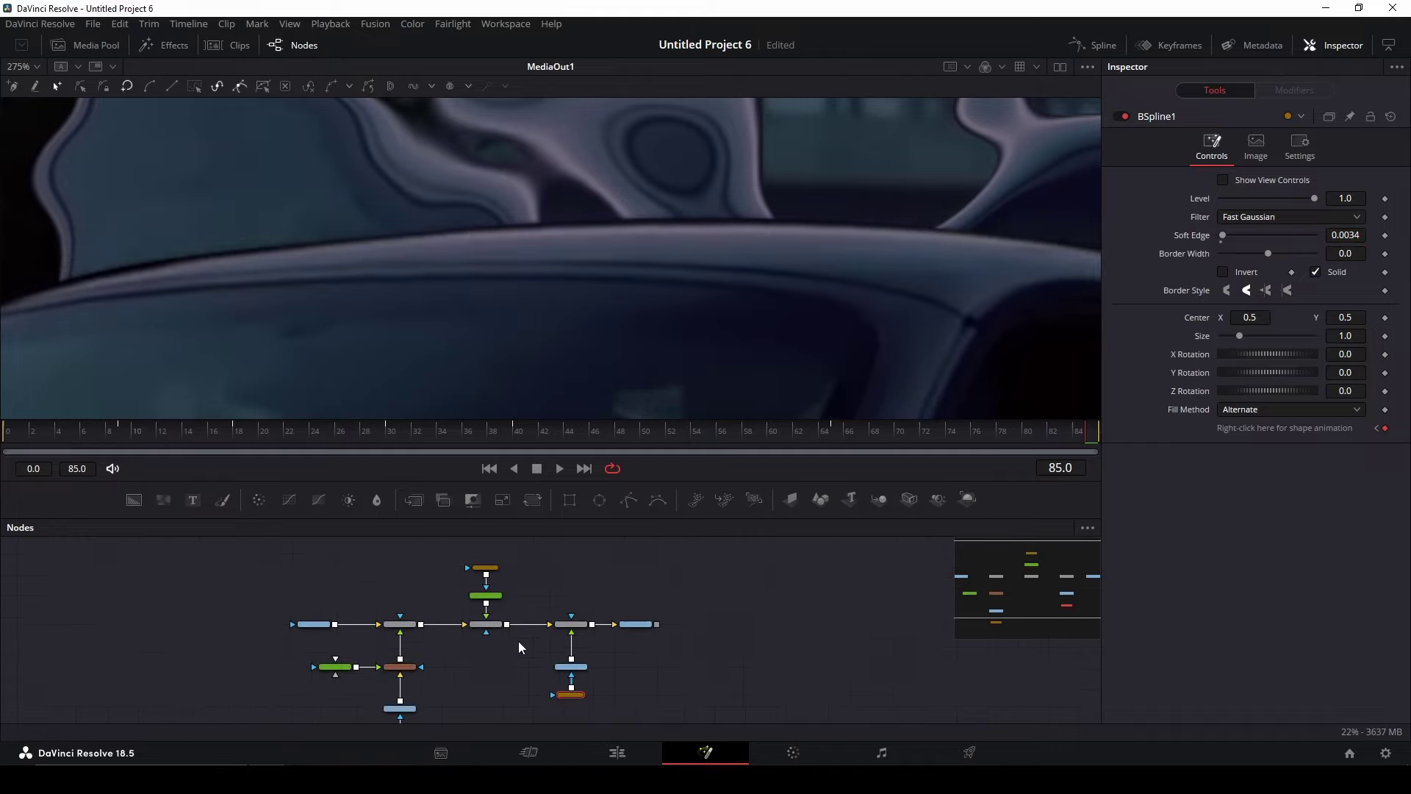
Step: Hide BSpline1_2's viewer outline and set its Soft Edge to 0.1
click(486, 567)
scroll(676, 266, down, 5)
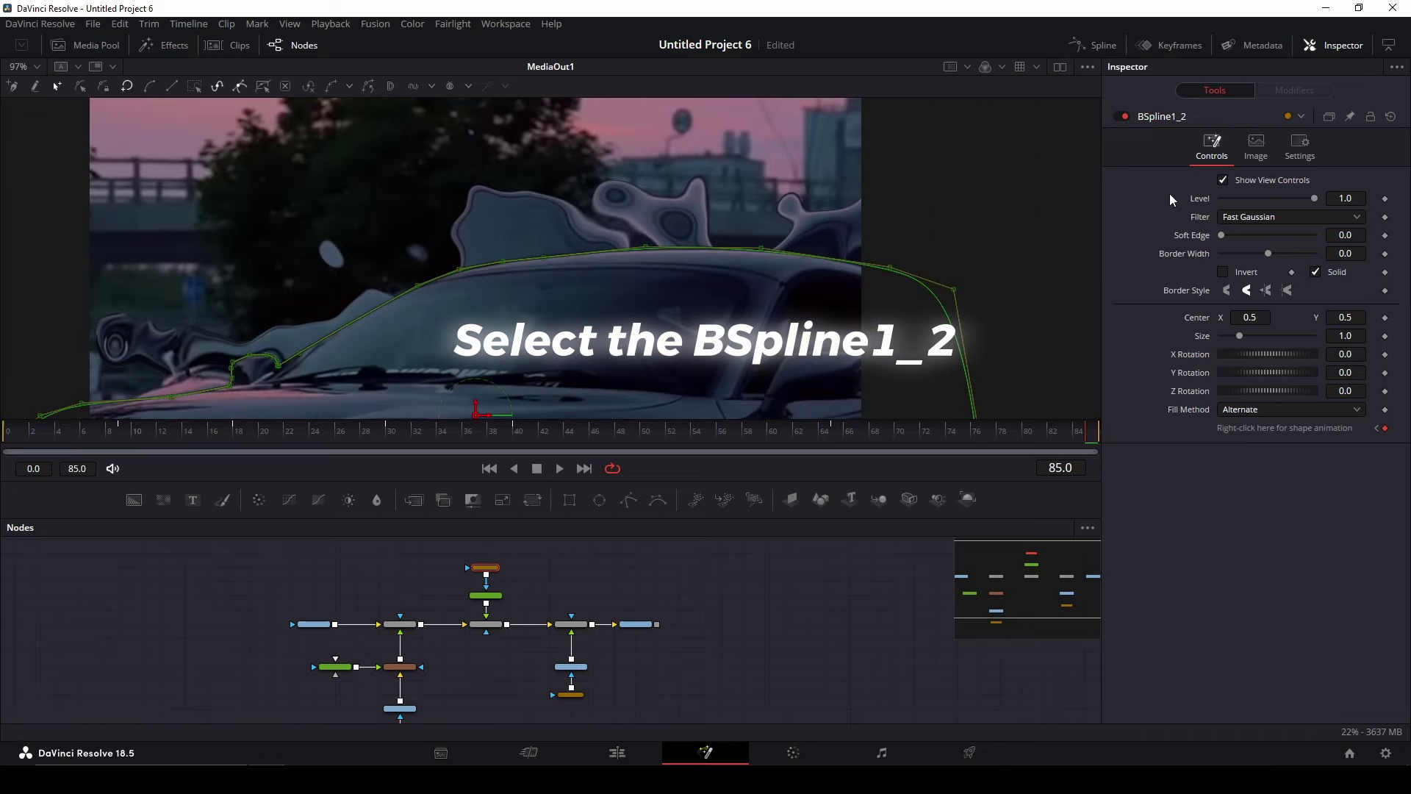
click(1224, 180)
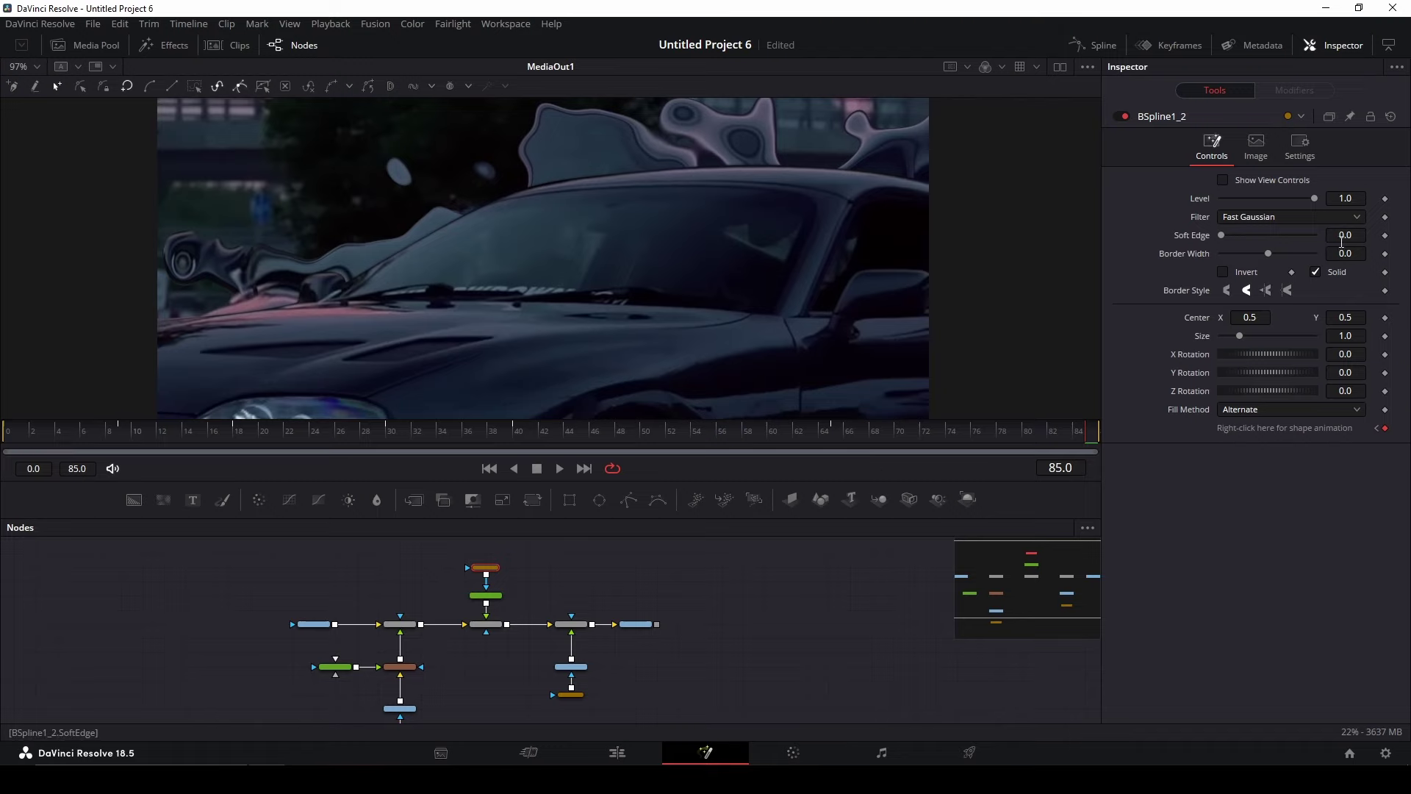
click(1355, 236)
text(0.1)
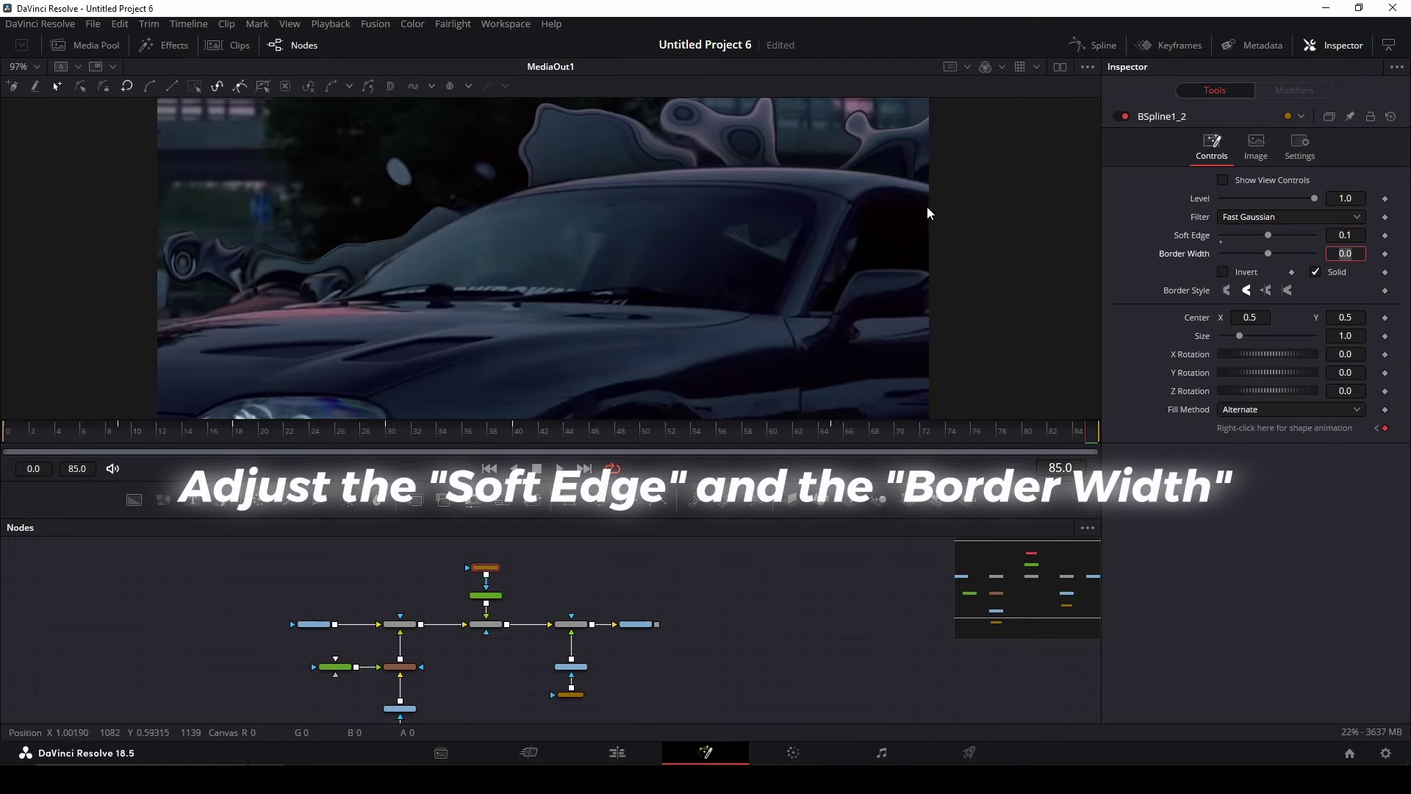
scroll(893, 209, down, 5)
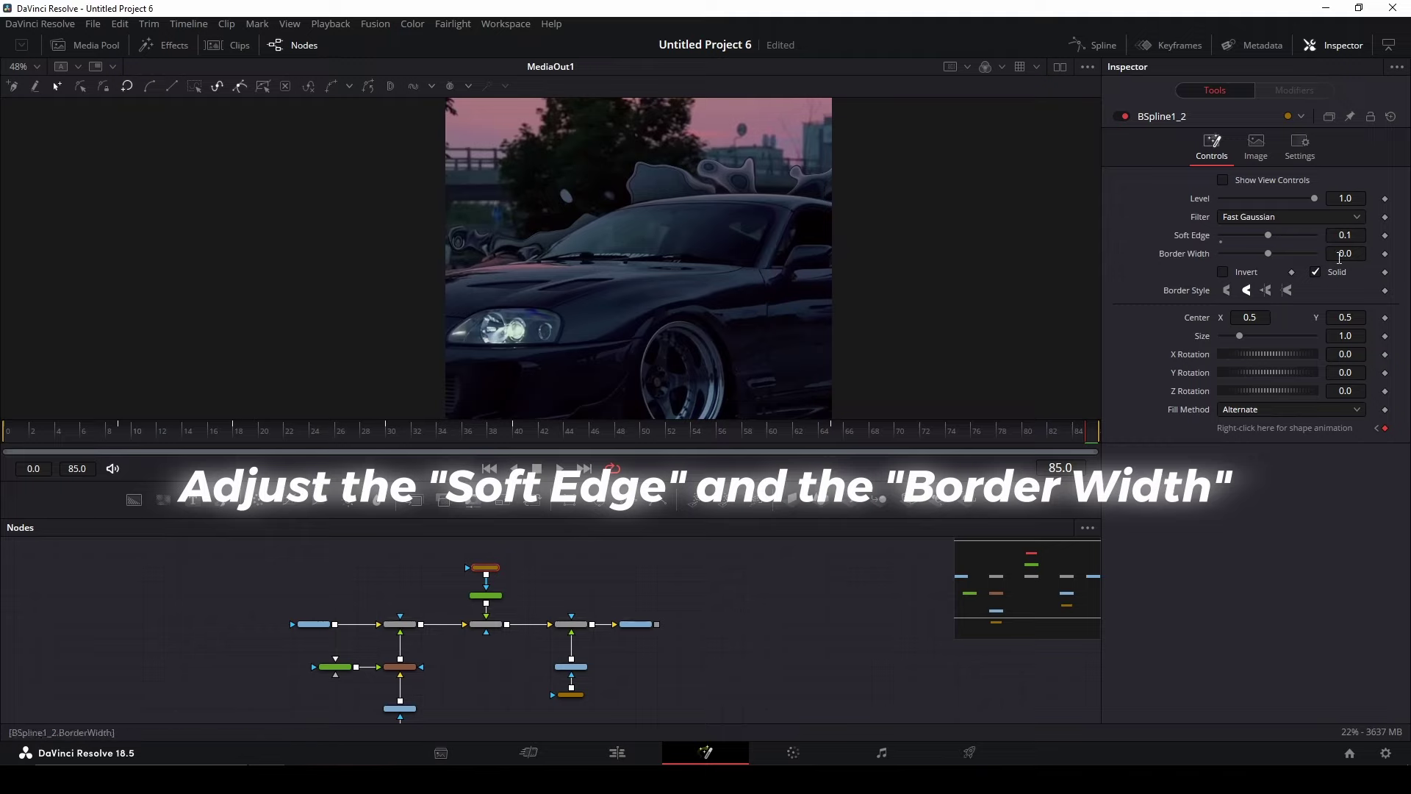
mouse_move(1339, 254)
mouse_down()
mouse_move(1367, 255)
mouse_move(1315, 253)
mouse_move(1374, 235)
mouse_up()
text(0.2)
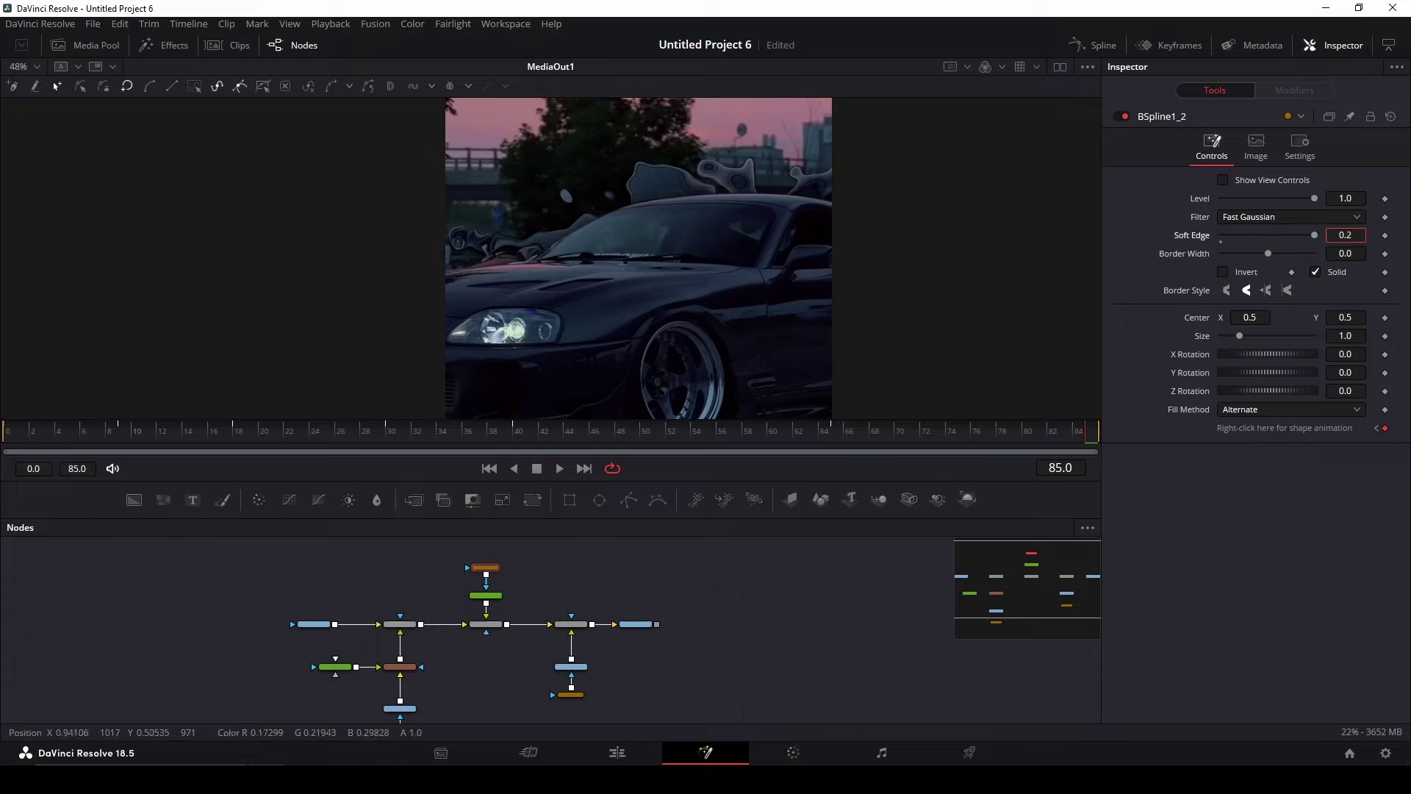
click(1343, 237)
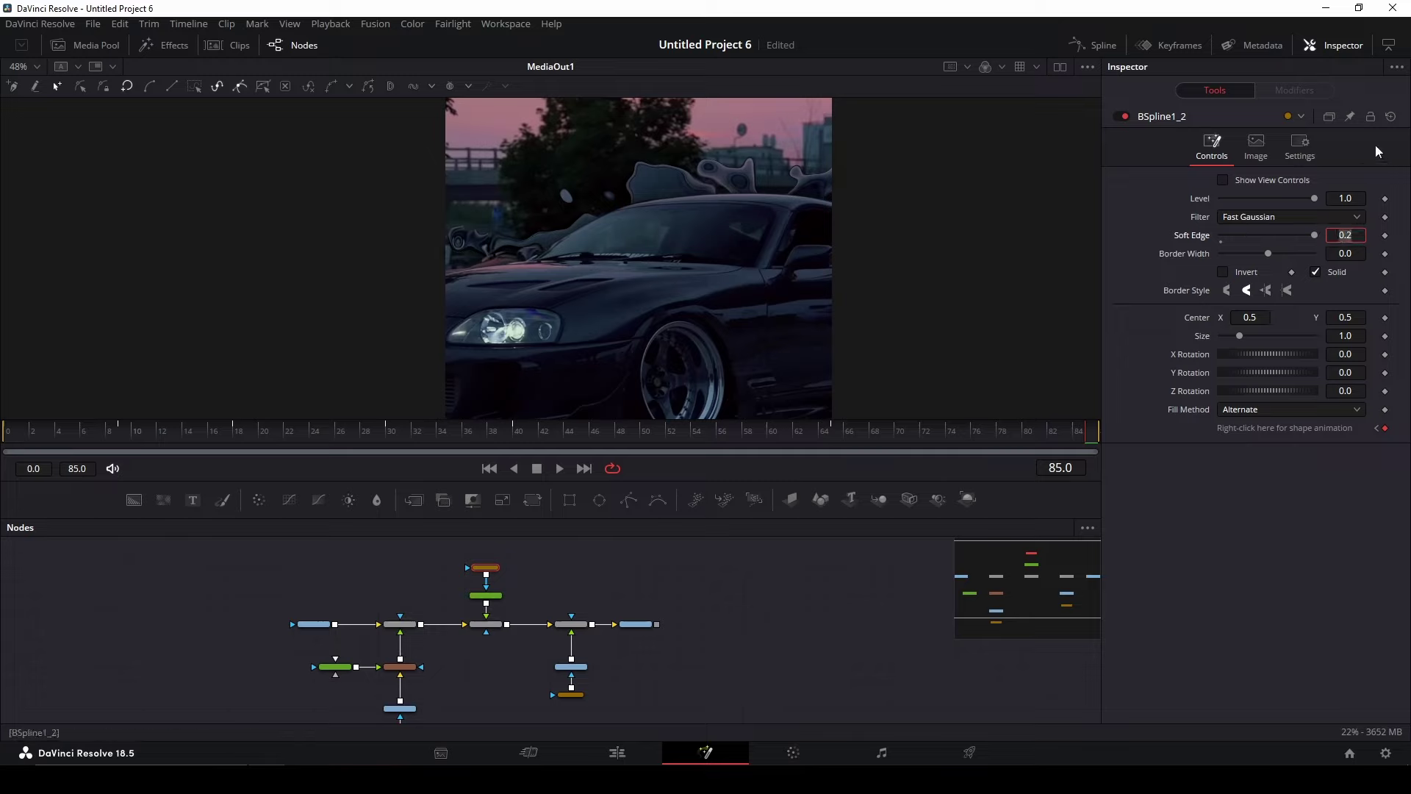
text(0.1)
key(Tab)
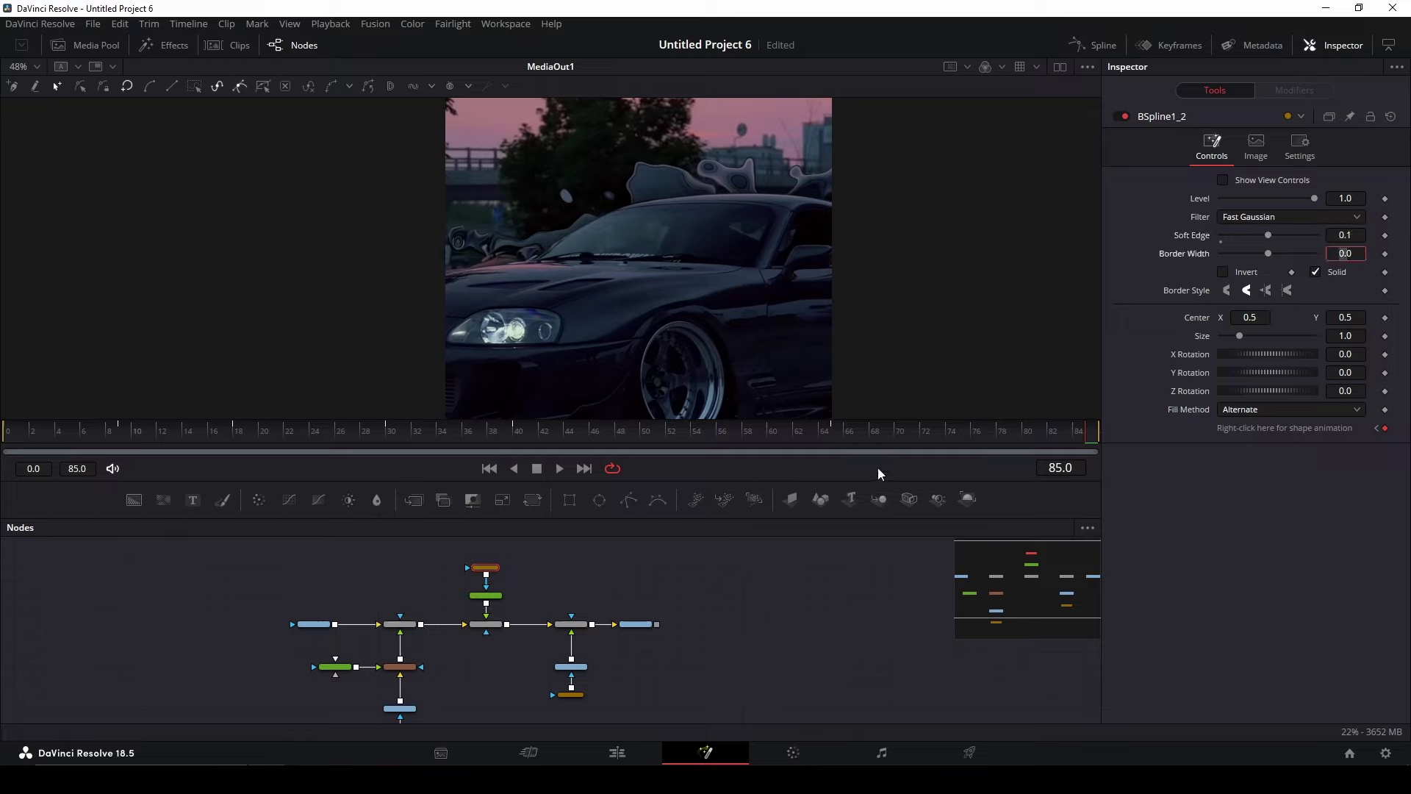
Step: Set Displace1's Center Y to 0.427 after trying 0.065, 0.565 and 0.431
scroll(615, 620, up, 3)
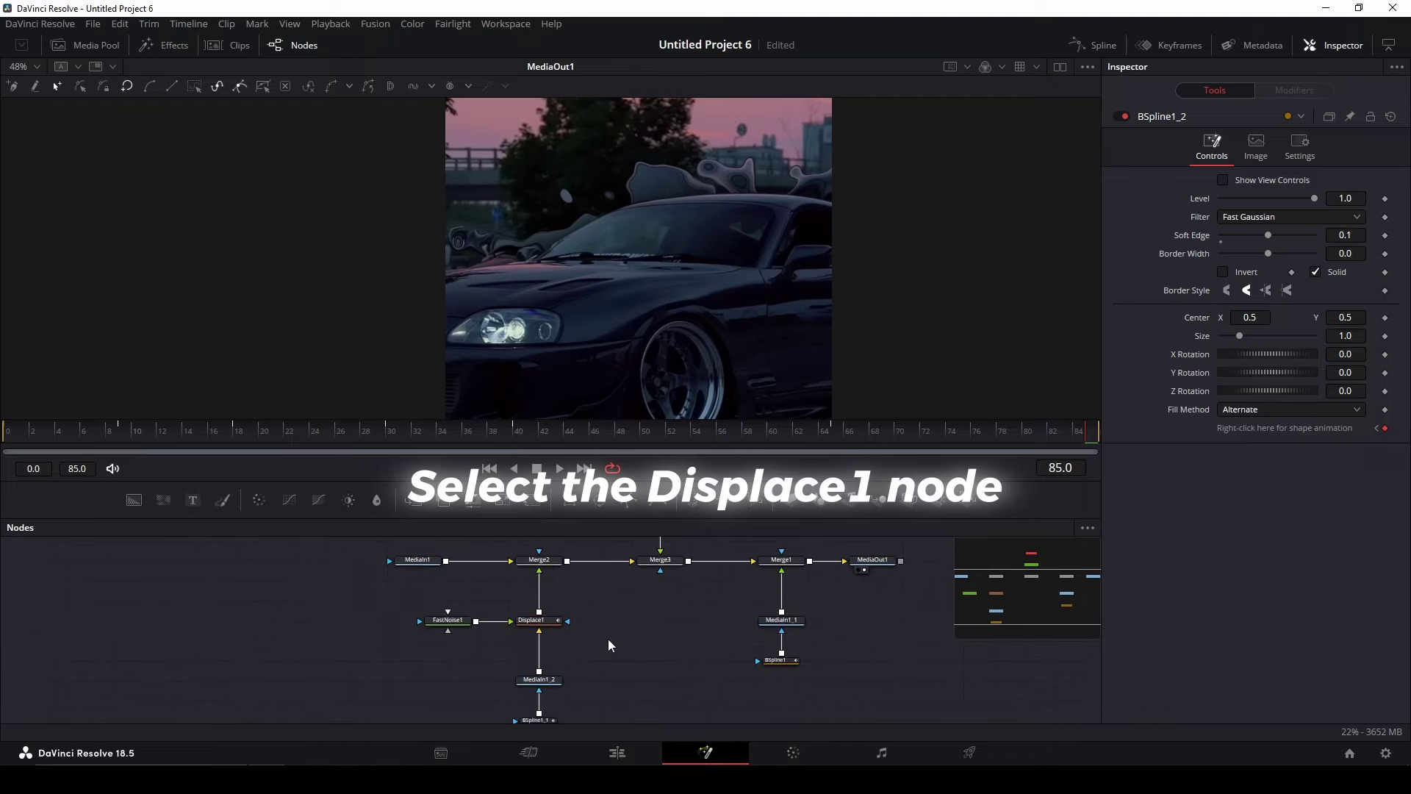
click(586, 587)
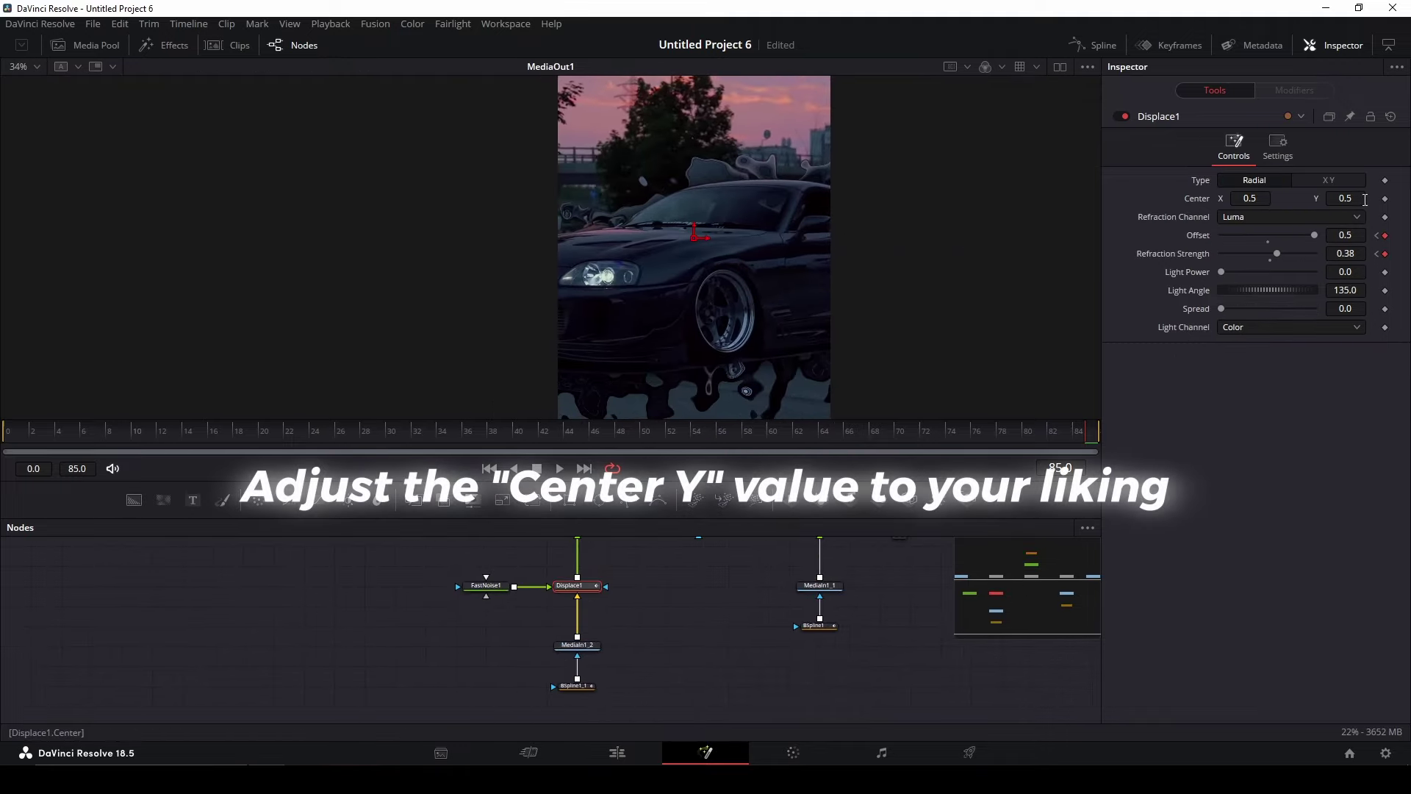
text(0.065)
key(Return)
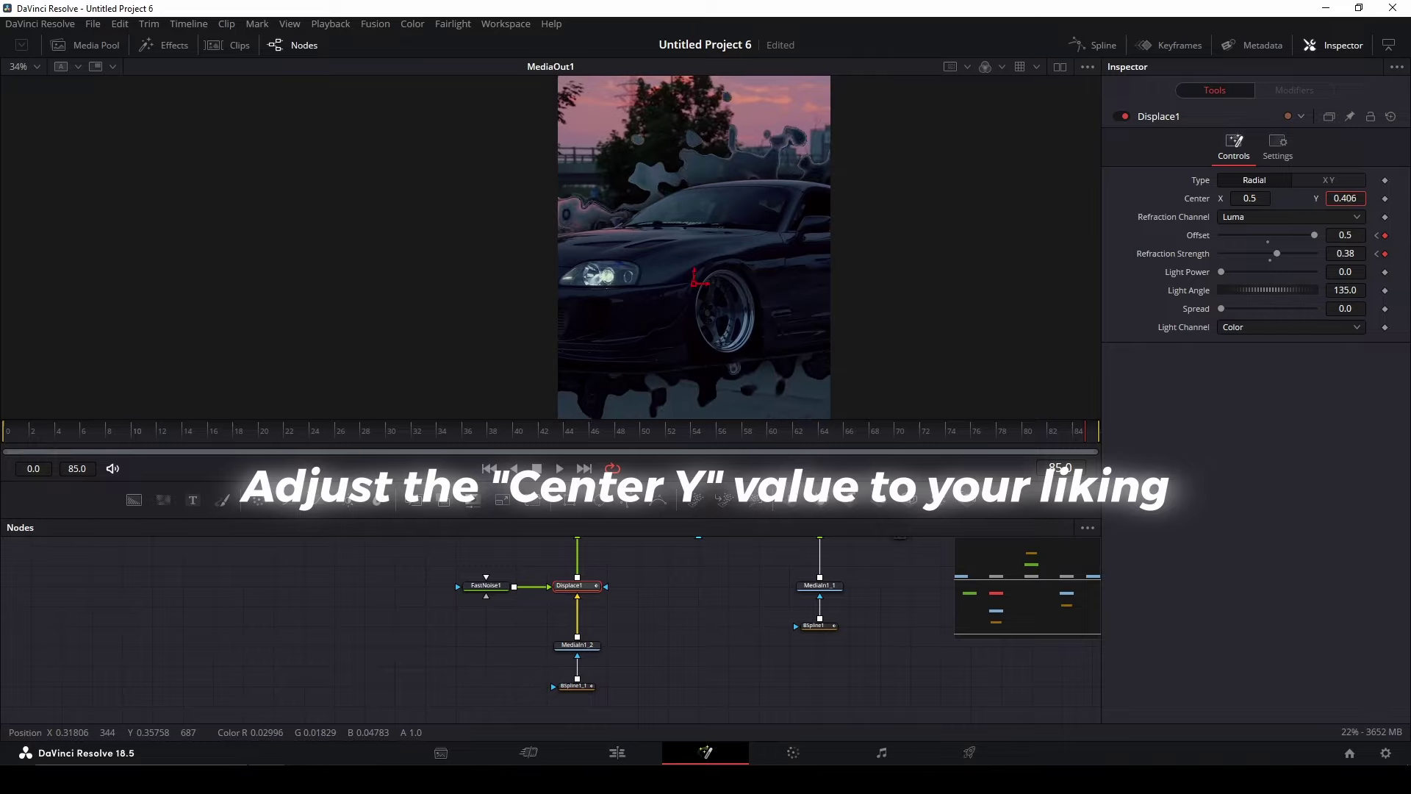
text(0.565)
key(Return)
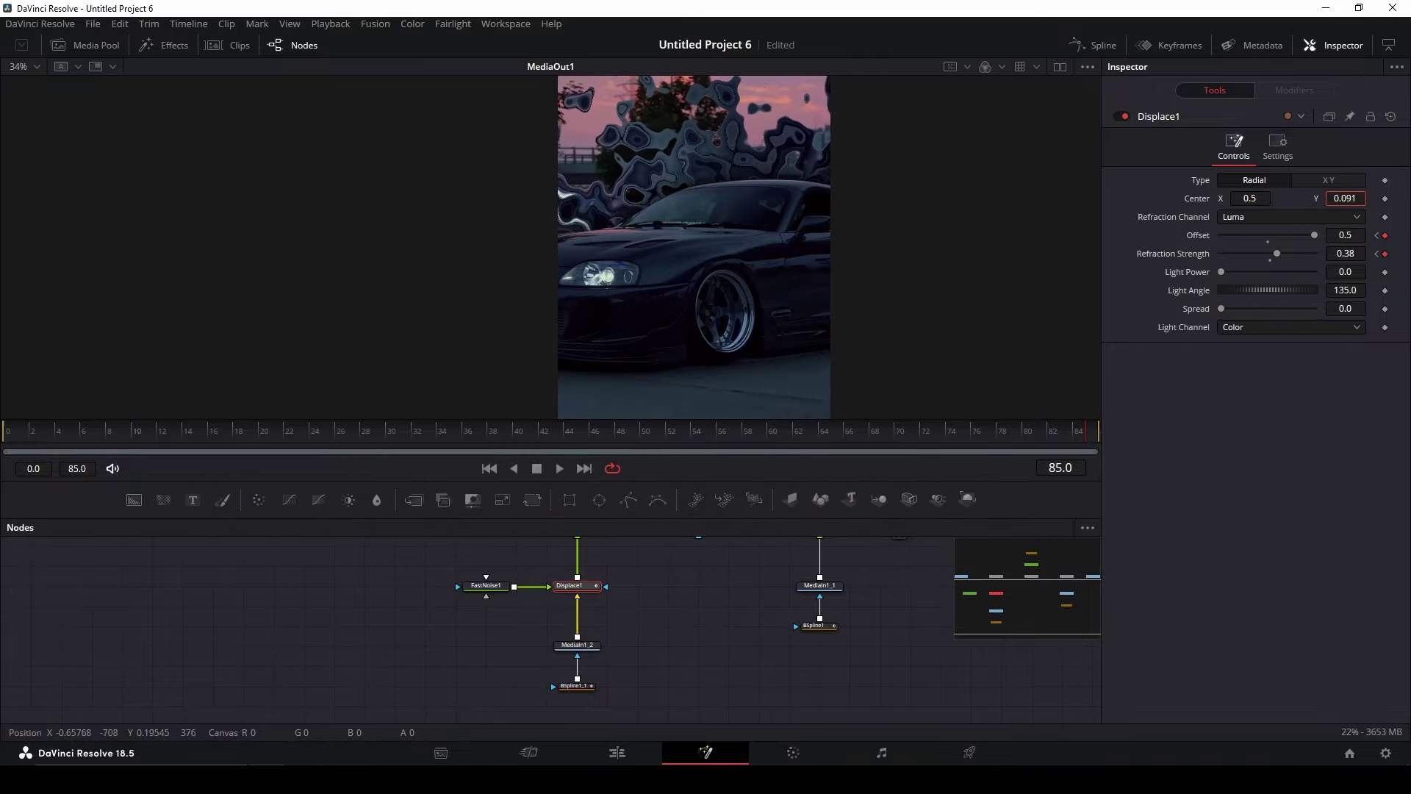
text(0.431)
key(Return)
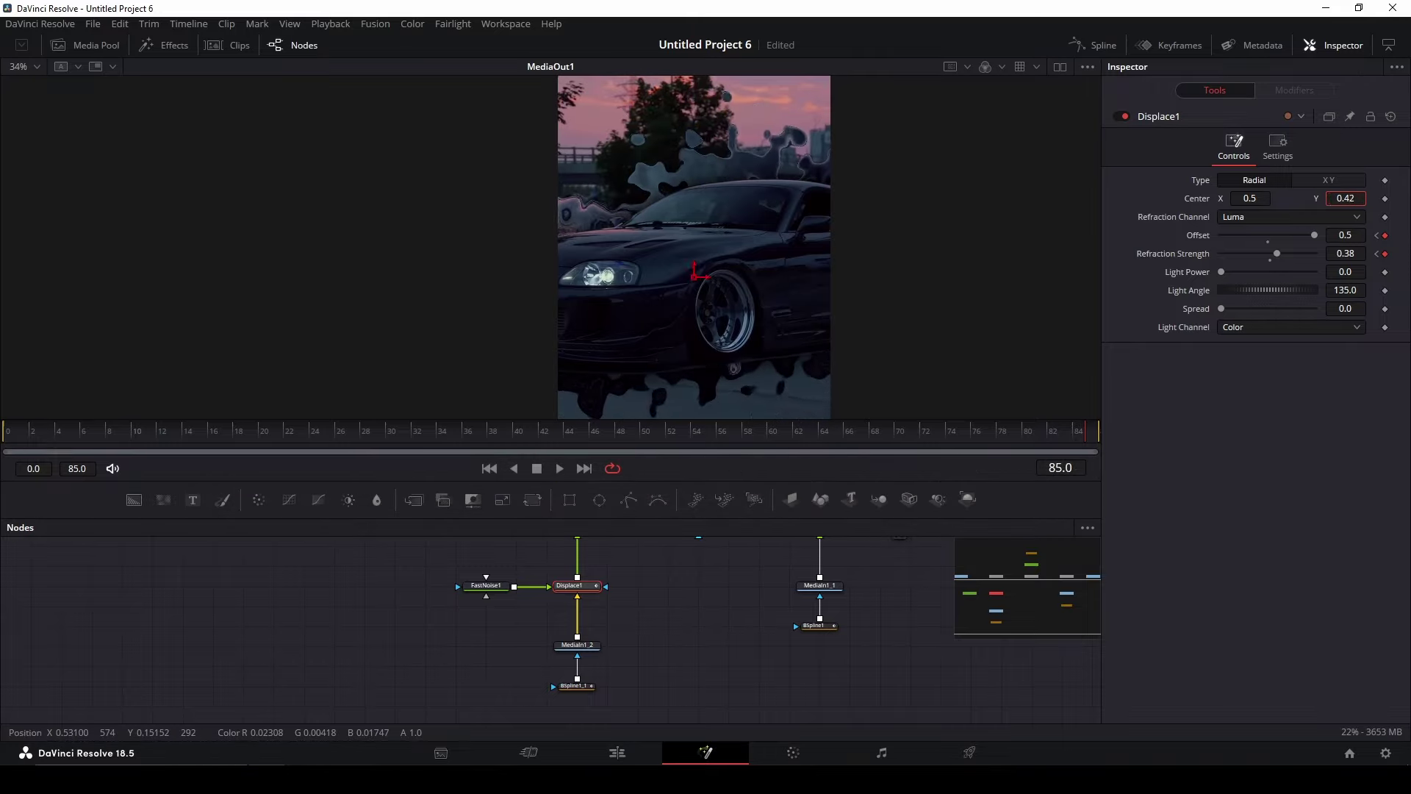
text(0.427)
key(Return)
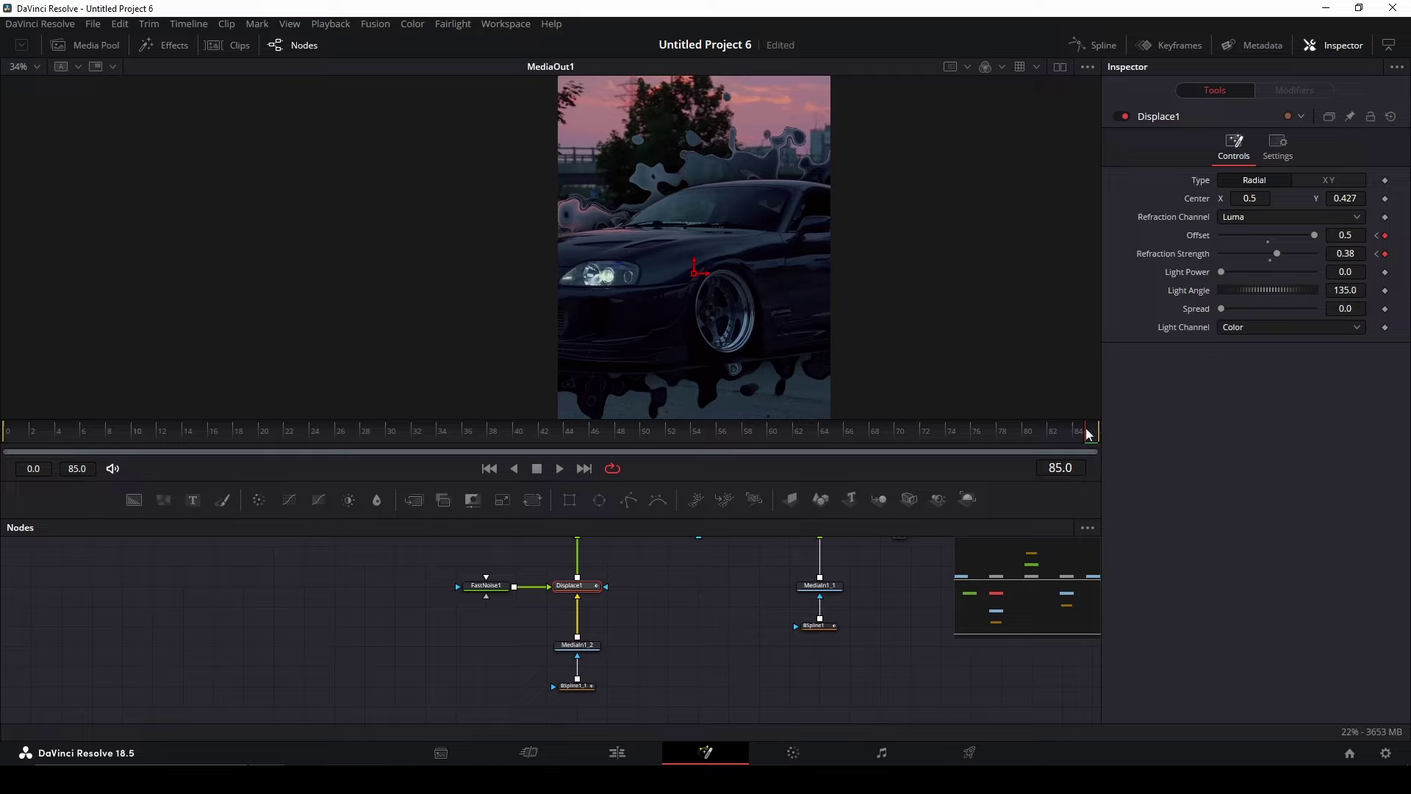
mouse_move(1089, 434)
mouse_down()
mouse_move(214, 457)
mouse_move(99, 481)
mouse_move(1188, 477)
mouse_up()
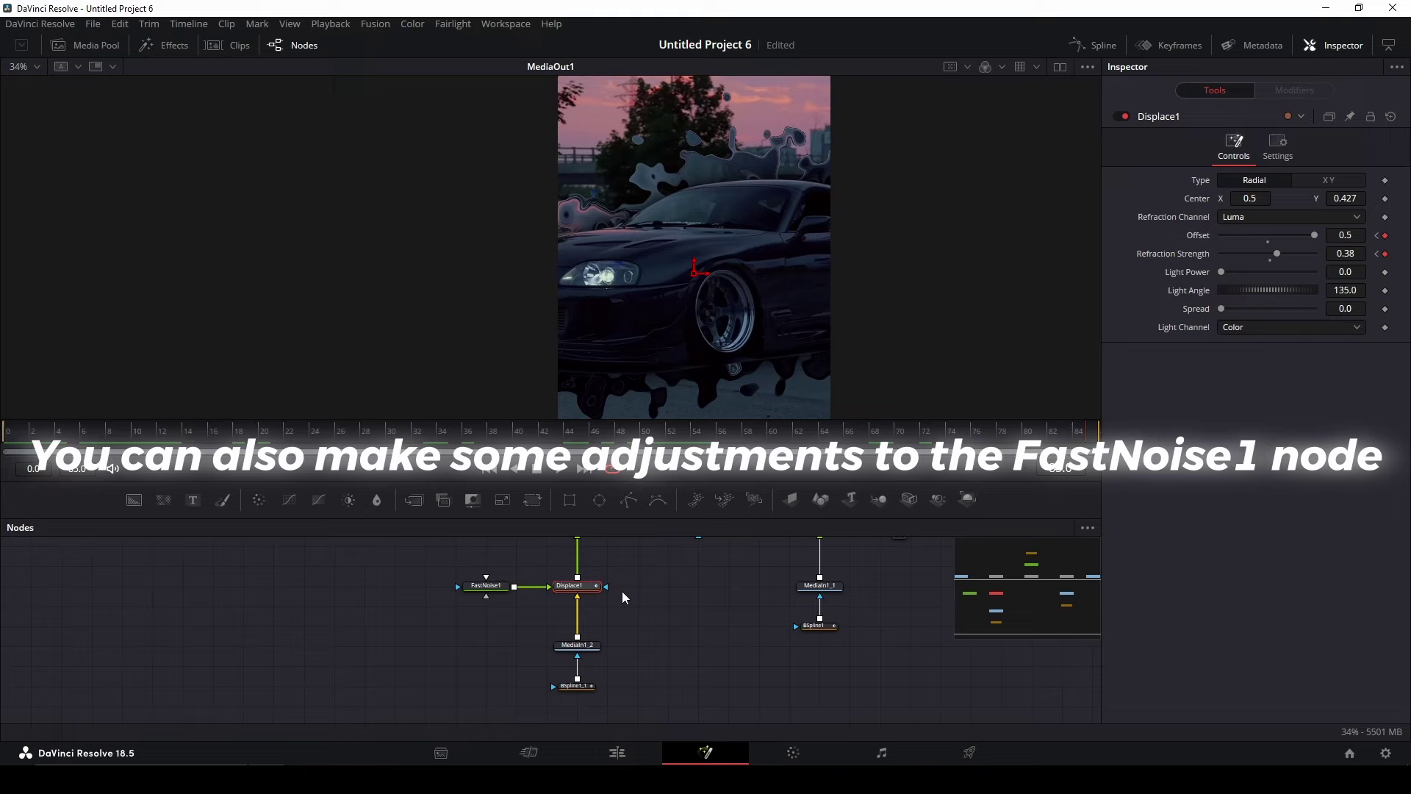
mouse_move(623, 597)
mouse_down()
mouse_move(555, 632)
mouse_move(619, 604)
mouse_up()
Step: Adjust FastNoise1's Contrast, enlarge Scale to 5.51, and set Seethe Rate to 0.2
click(444, 579)
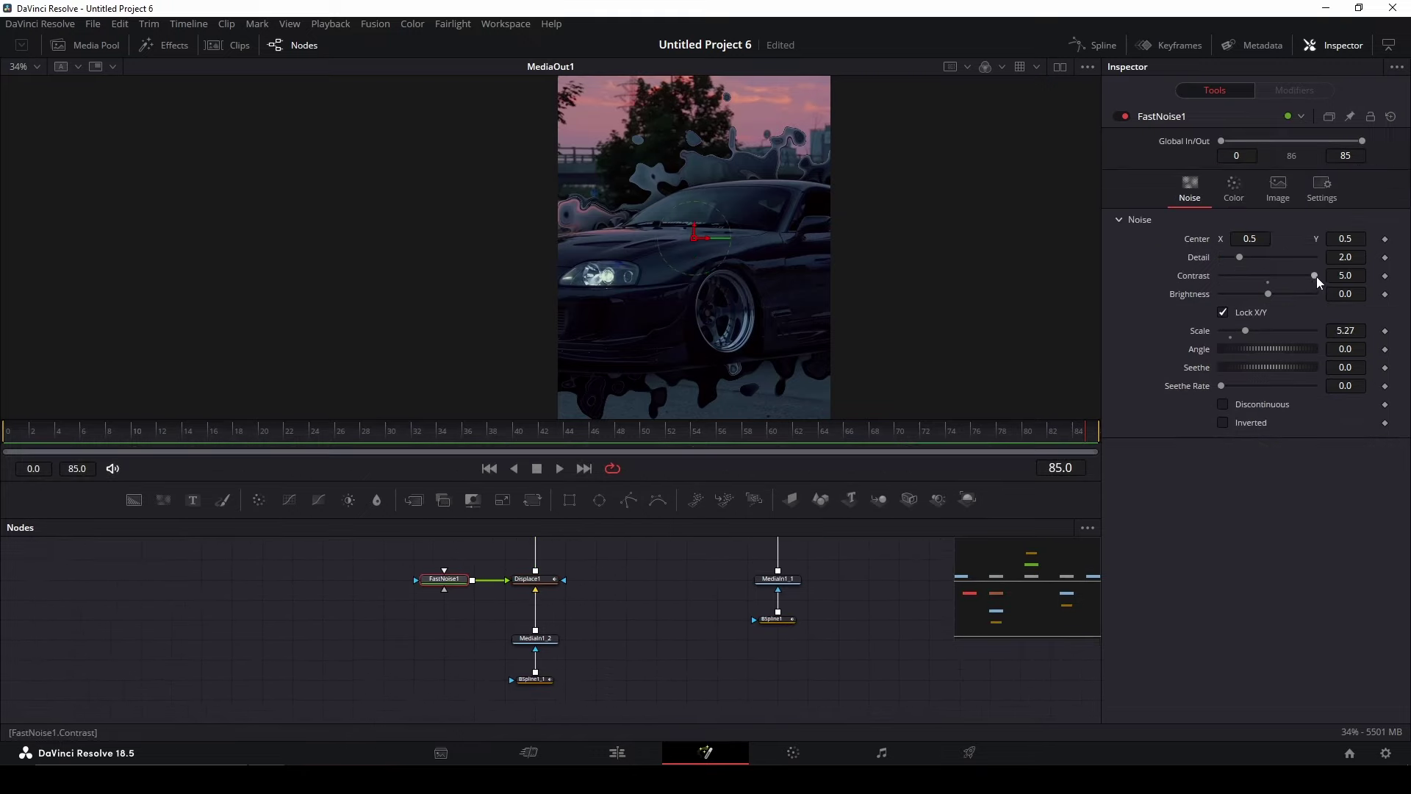
mouse_move(1314, 275)
mouse_down()
mouse_move(1204, 288)
mouse_move(1295, 285)
mouse_move(1314, 257)
mouse_move(1175, 265)
mouse_move(1239, 266)
mouse_up()
mouse_move(1242, 328)
mouse_down()
mouse_move(1369, 332)
mouse_move(1229, 335)
mouse_move(1269, 333)
mouse_move(1250, 341)
mouse_up()
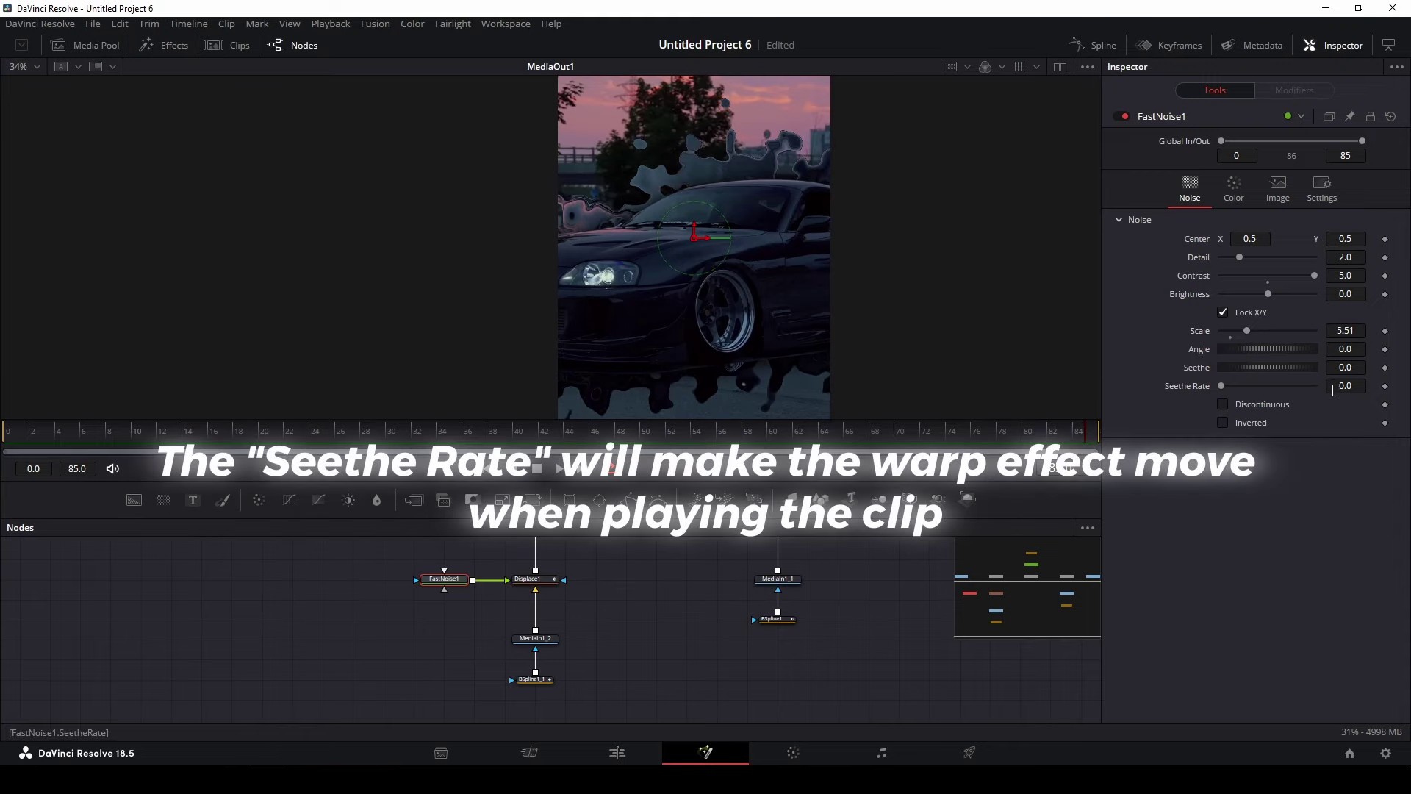
drag(1224, 385, 1229, 386)
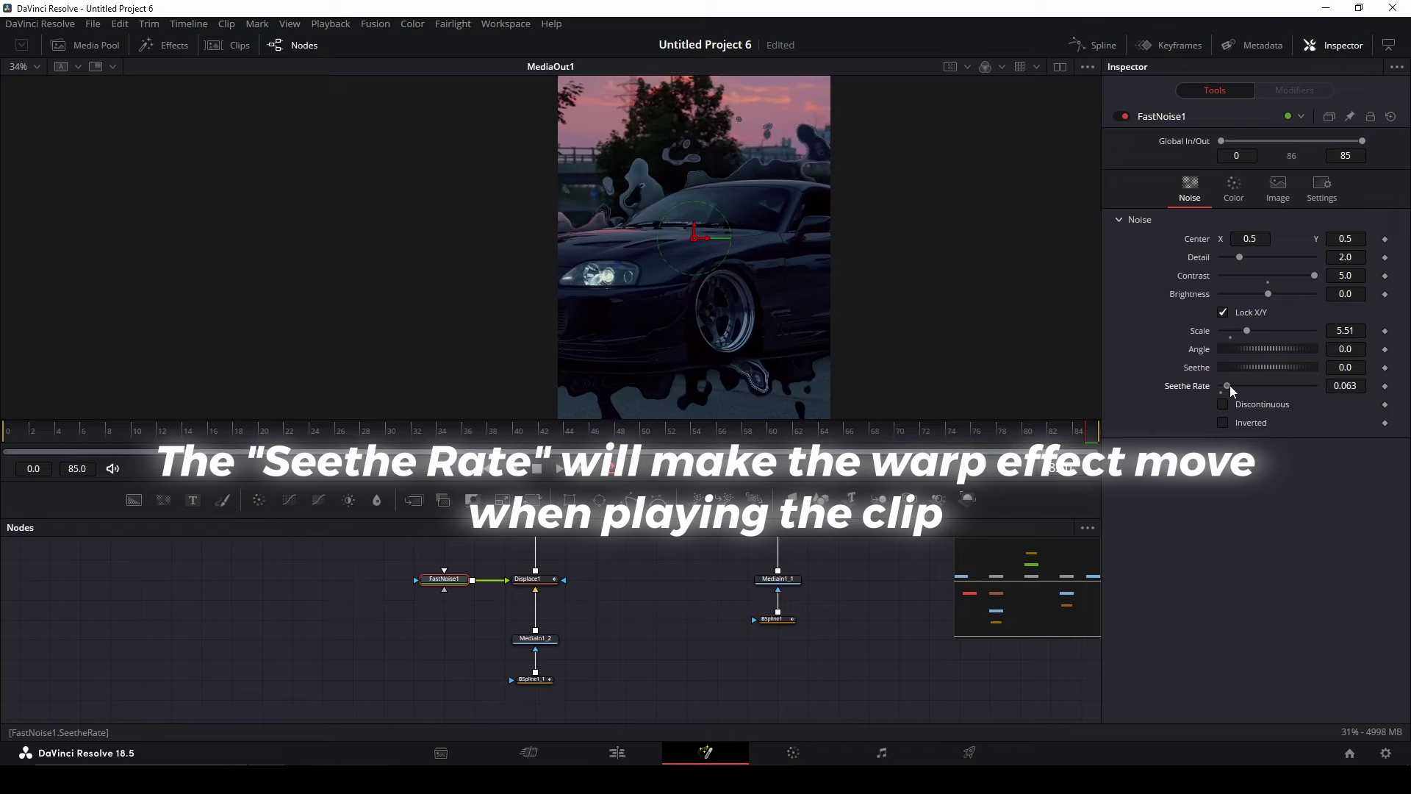
double_click(1348, 385)
text(0.2)
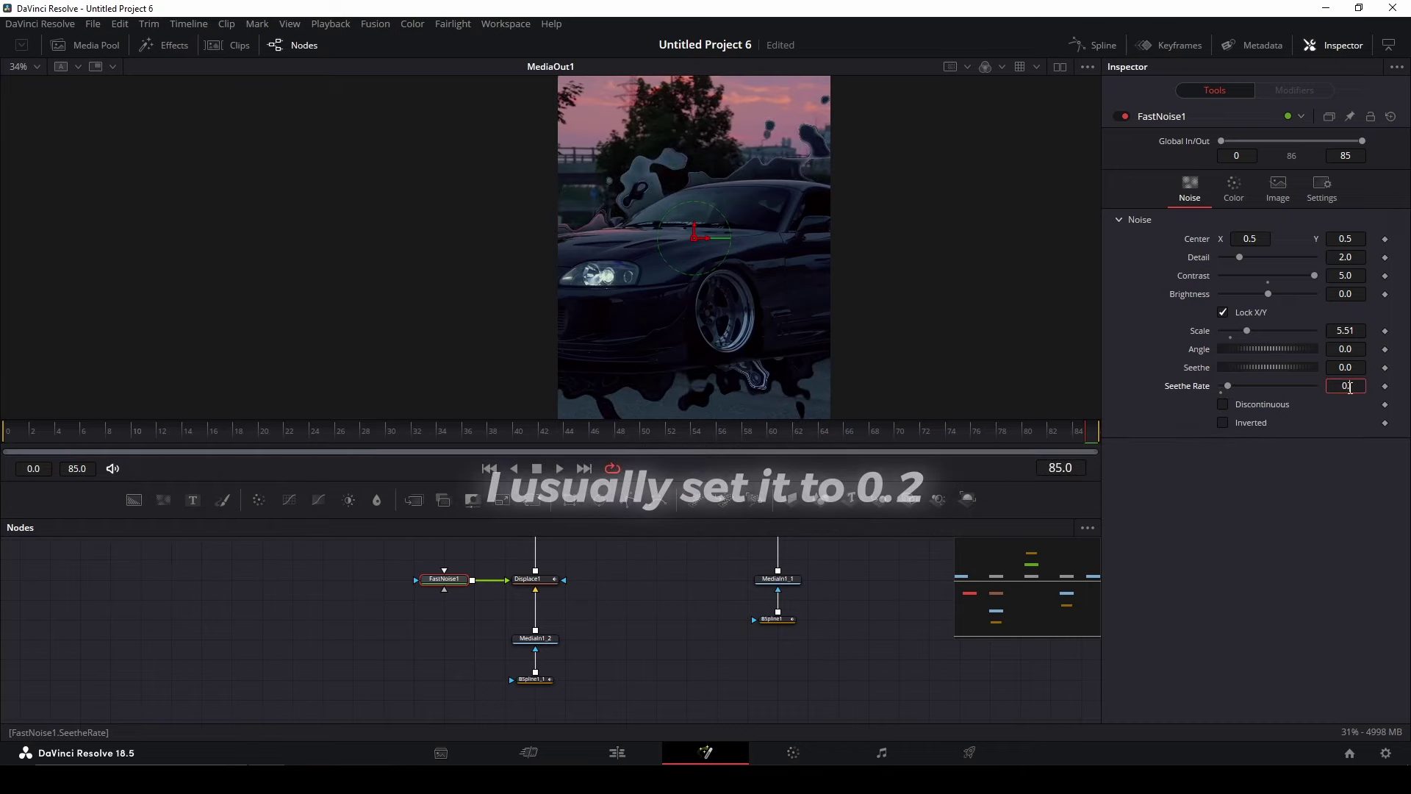
key(Return)
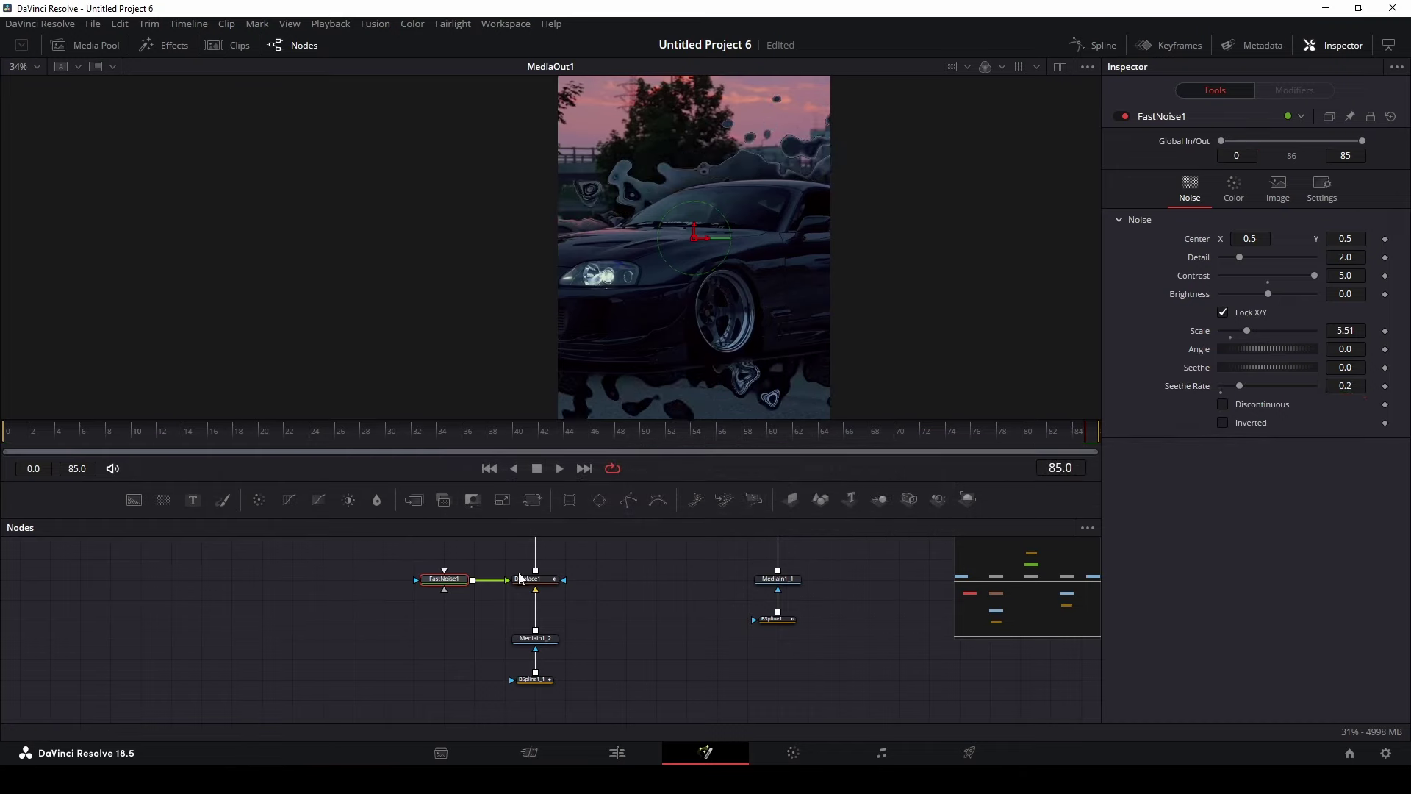
Step: Play the warp from frame 0, test Displace1 Center X -0.703, and revert to 0.5
click(540, 583)
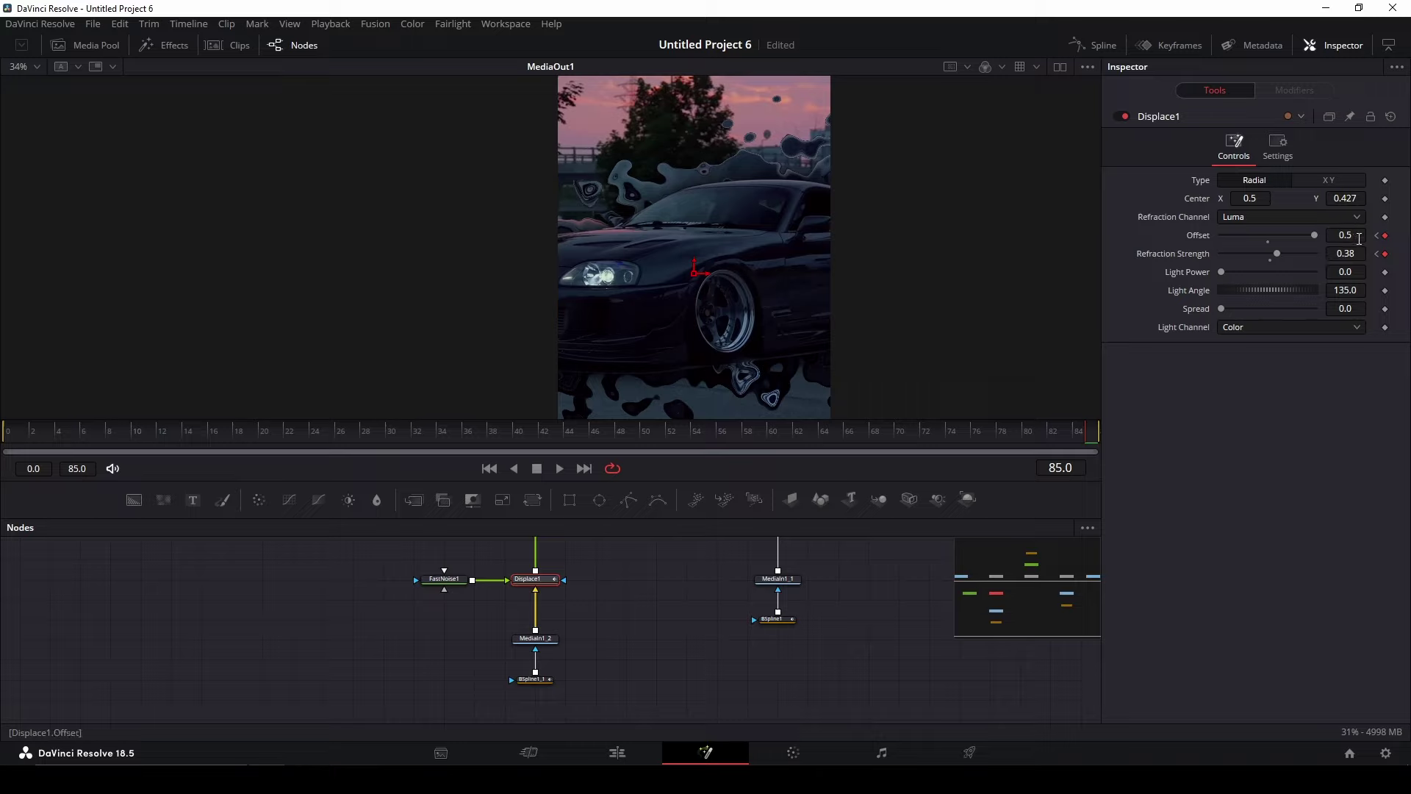
drag(1078, 439, 2, 496)
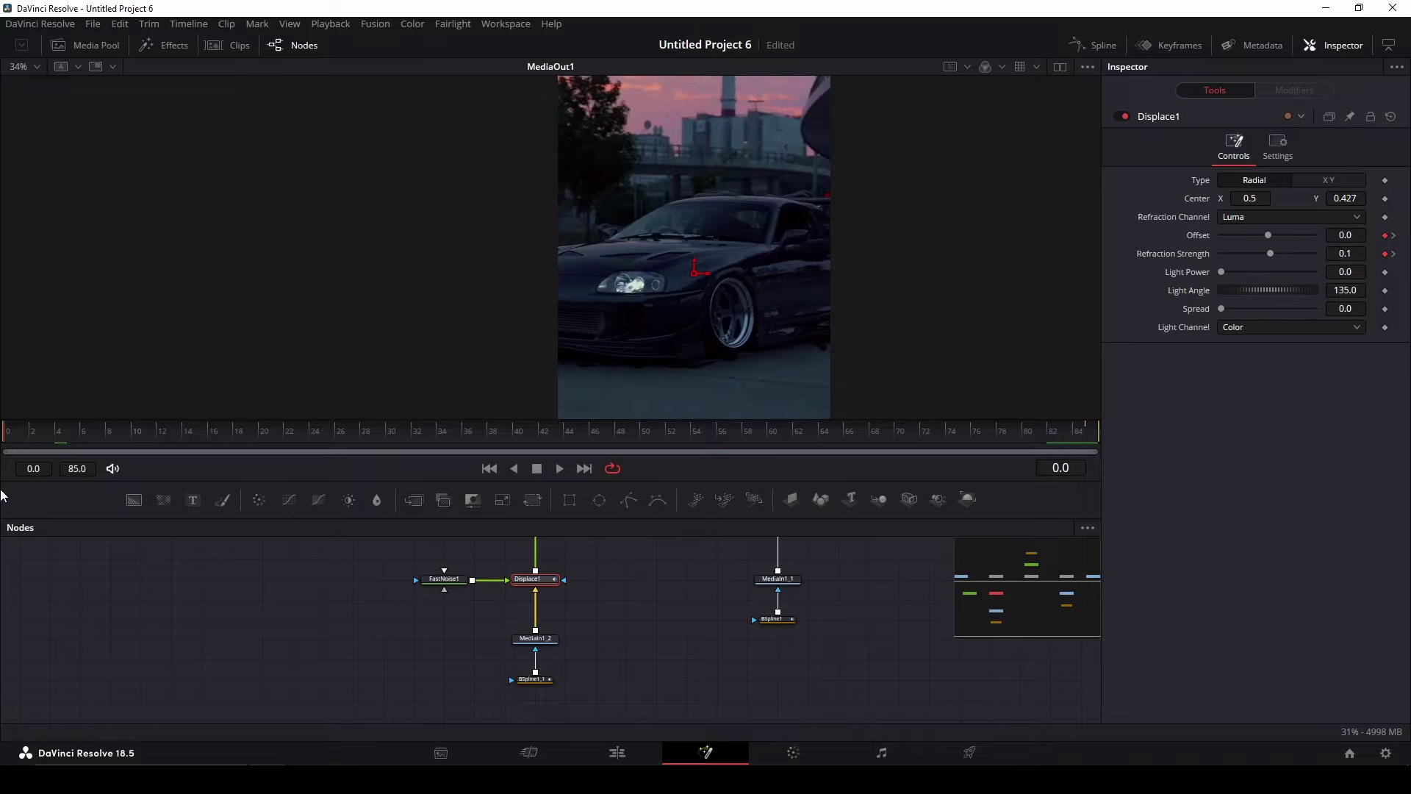
key(space)
text(0.967)
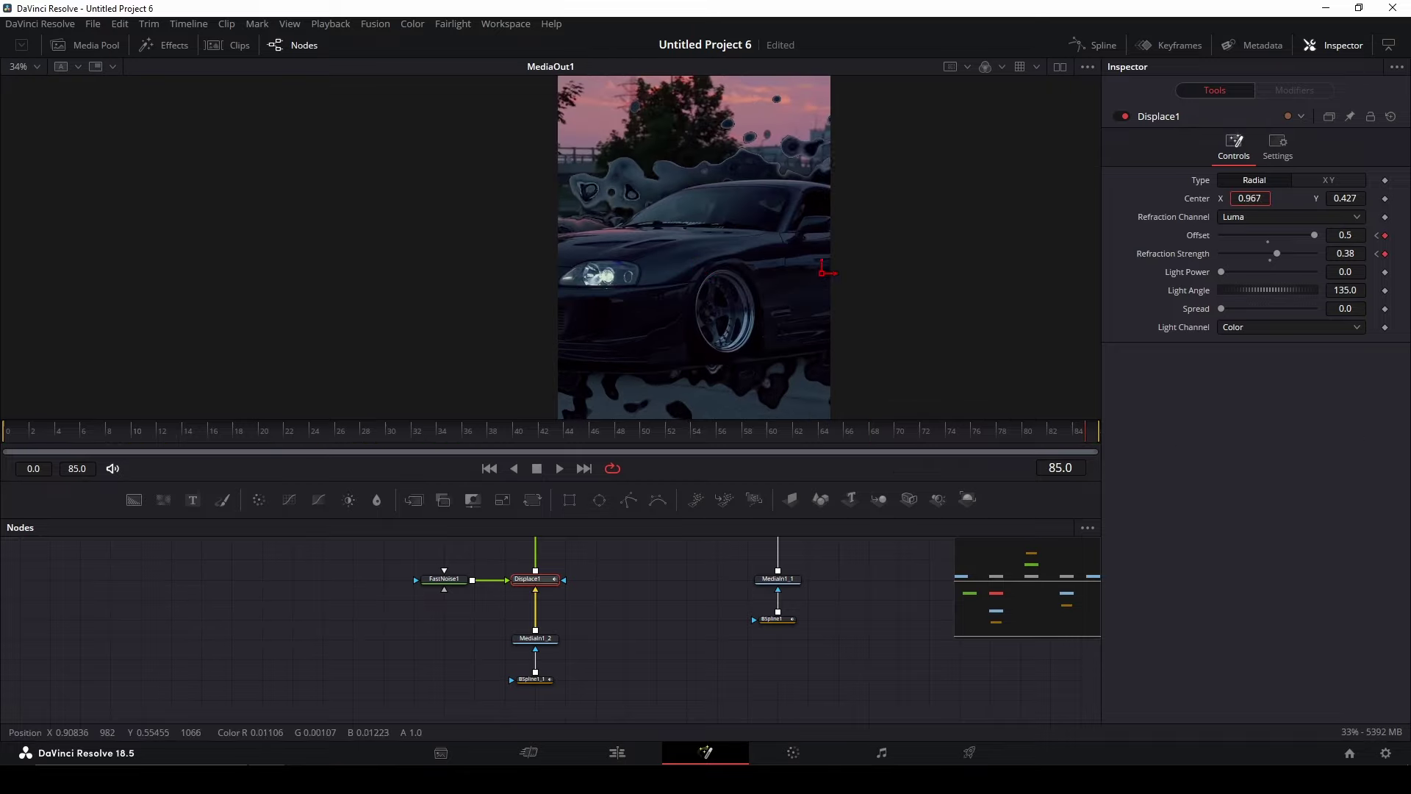
text(-0.703)
key(Return)
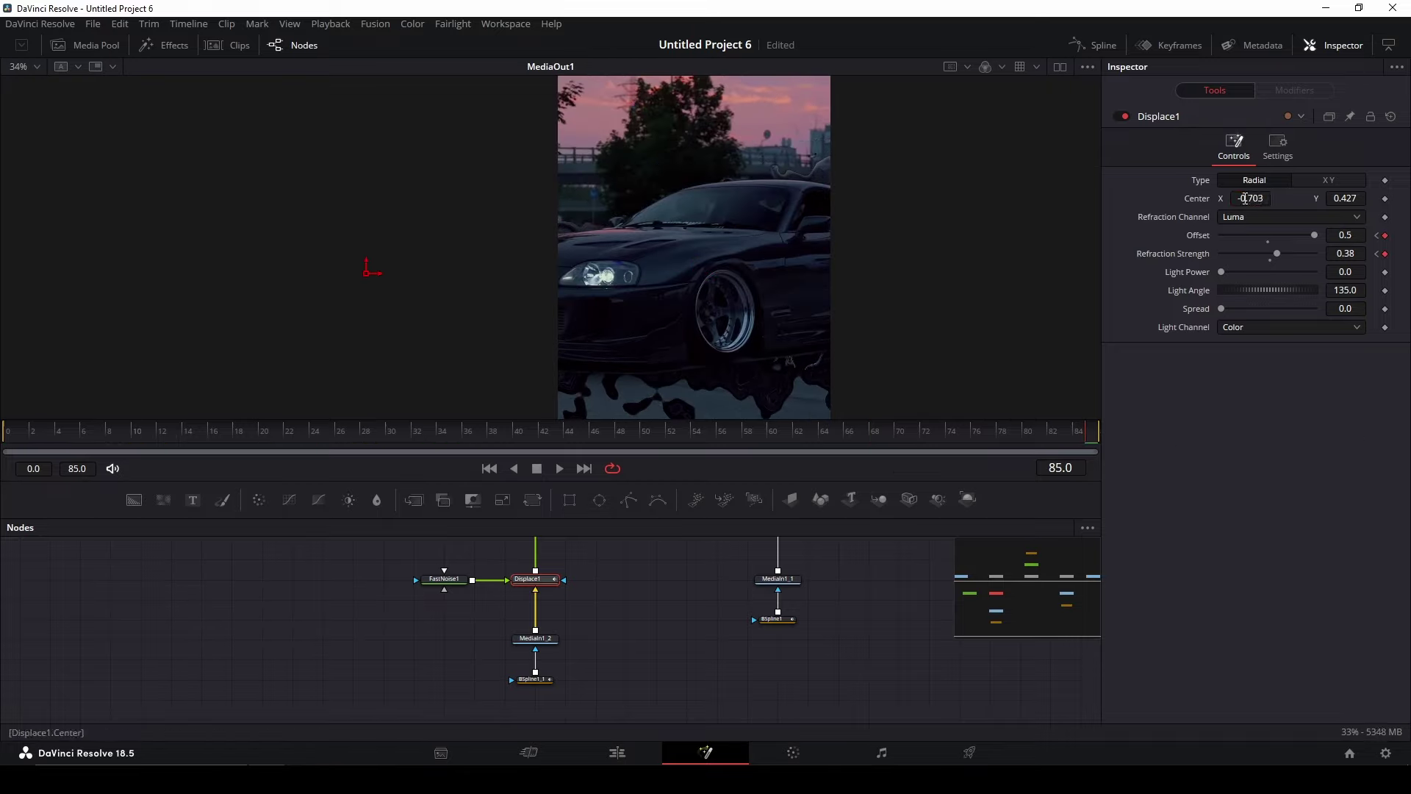
drag(375, 272, 704, 272)
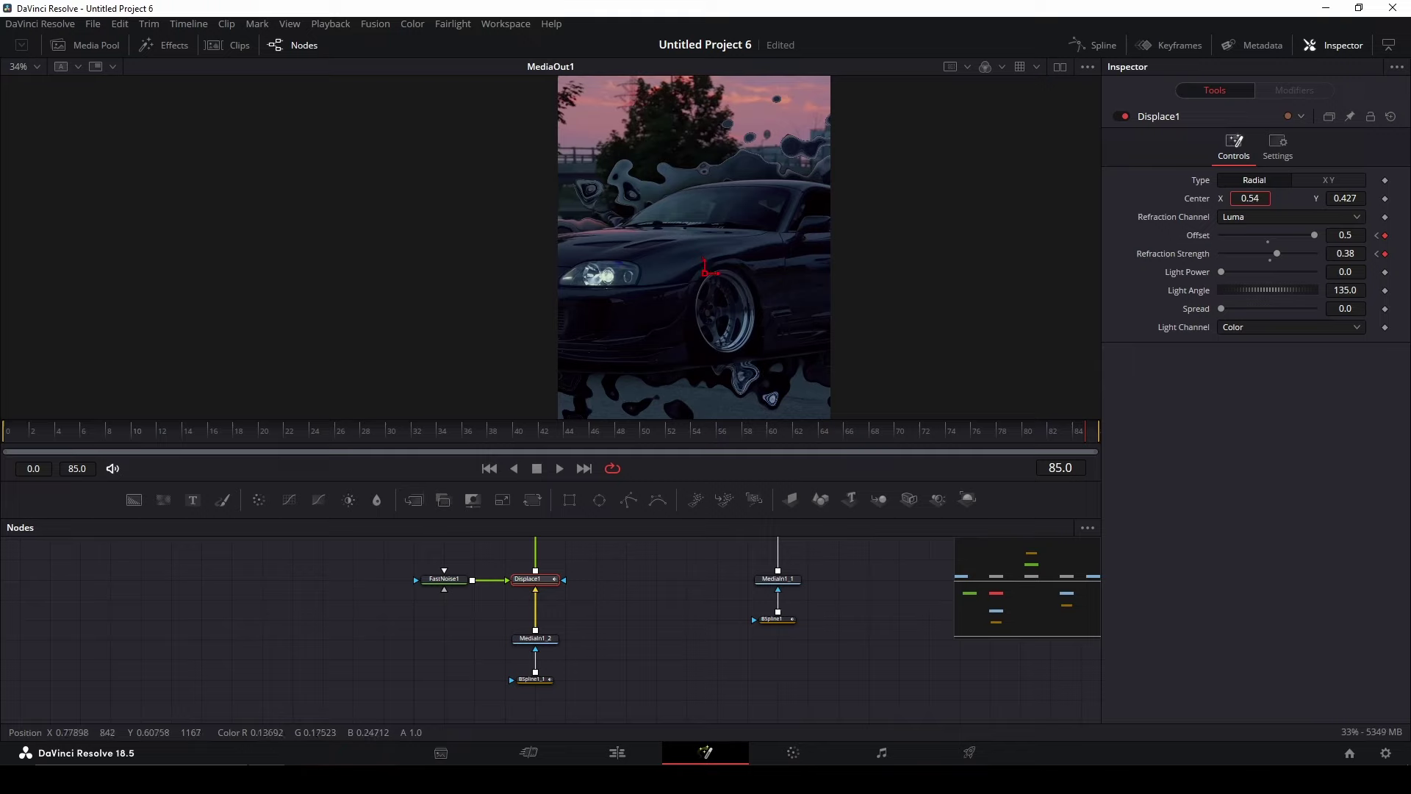
key(ctrl+z)
key(ctrl+z)
Step: Bring the mask nodes into view and inspect BSpline1_2's settings
scroll(601, 638, up, 2)
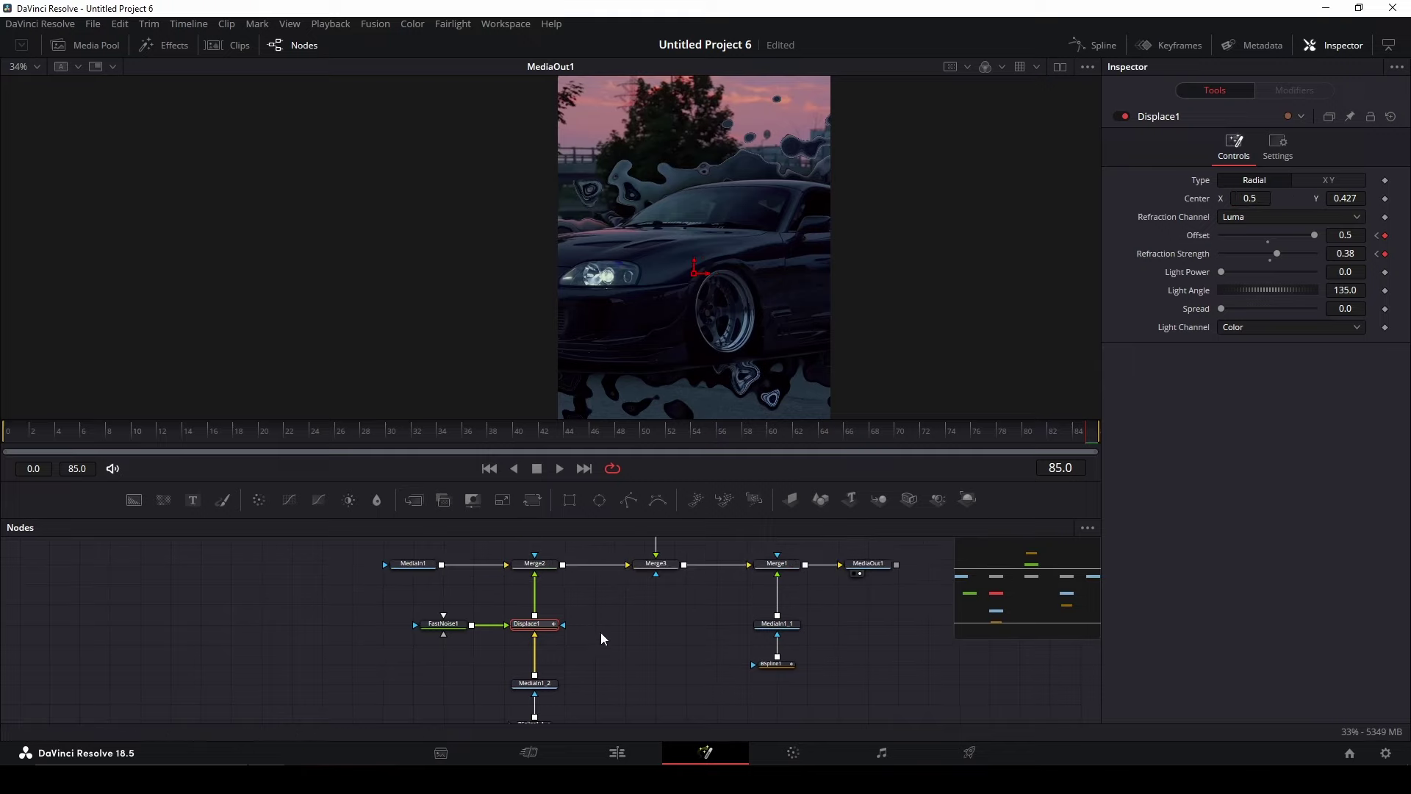
drag(635, 592, 513, 656)
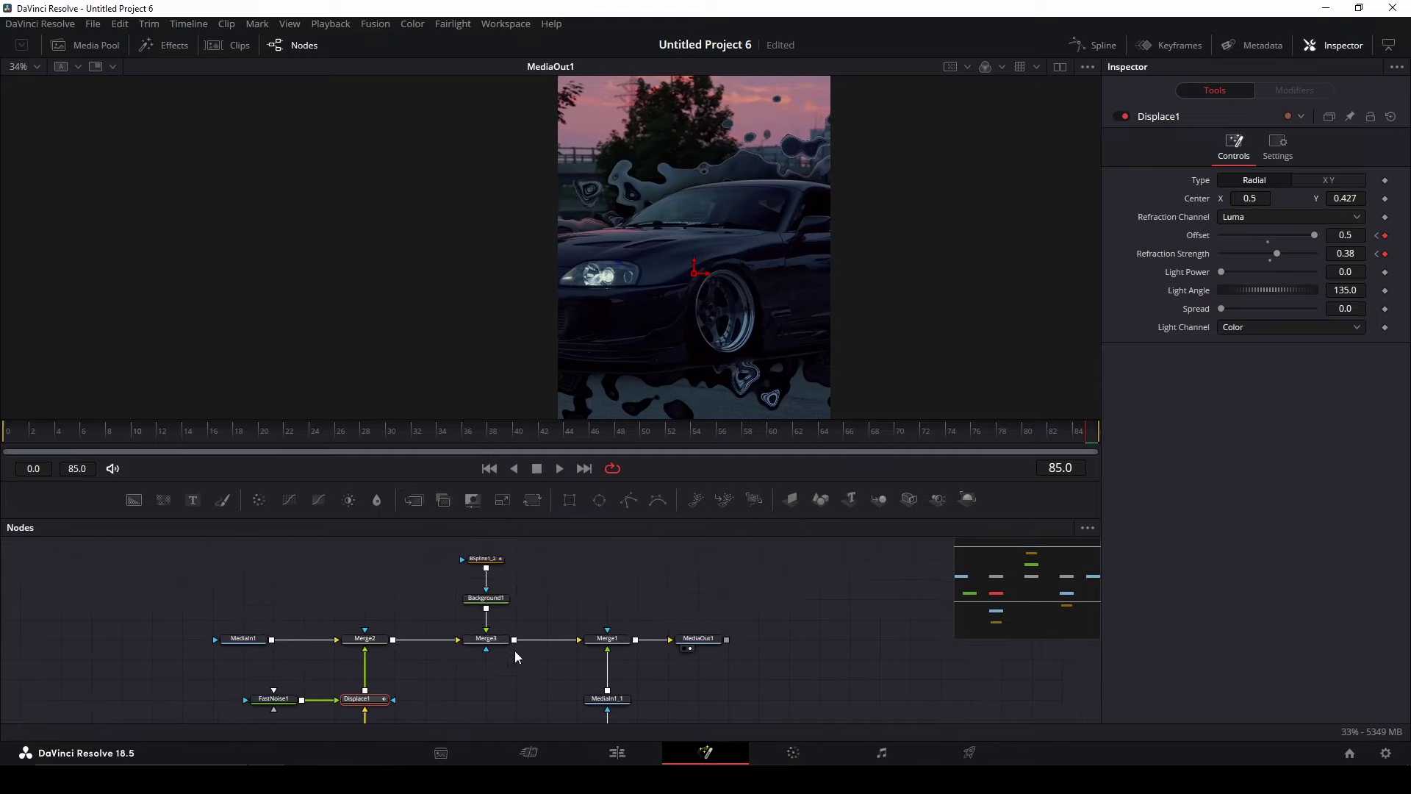
click(499, 564)
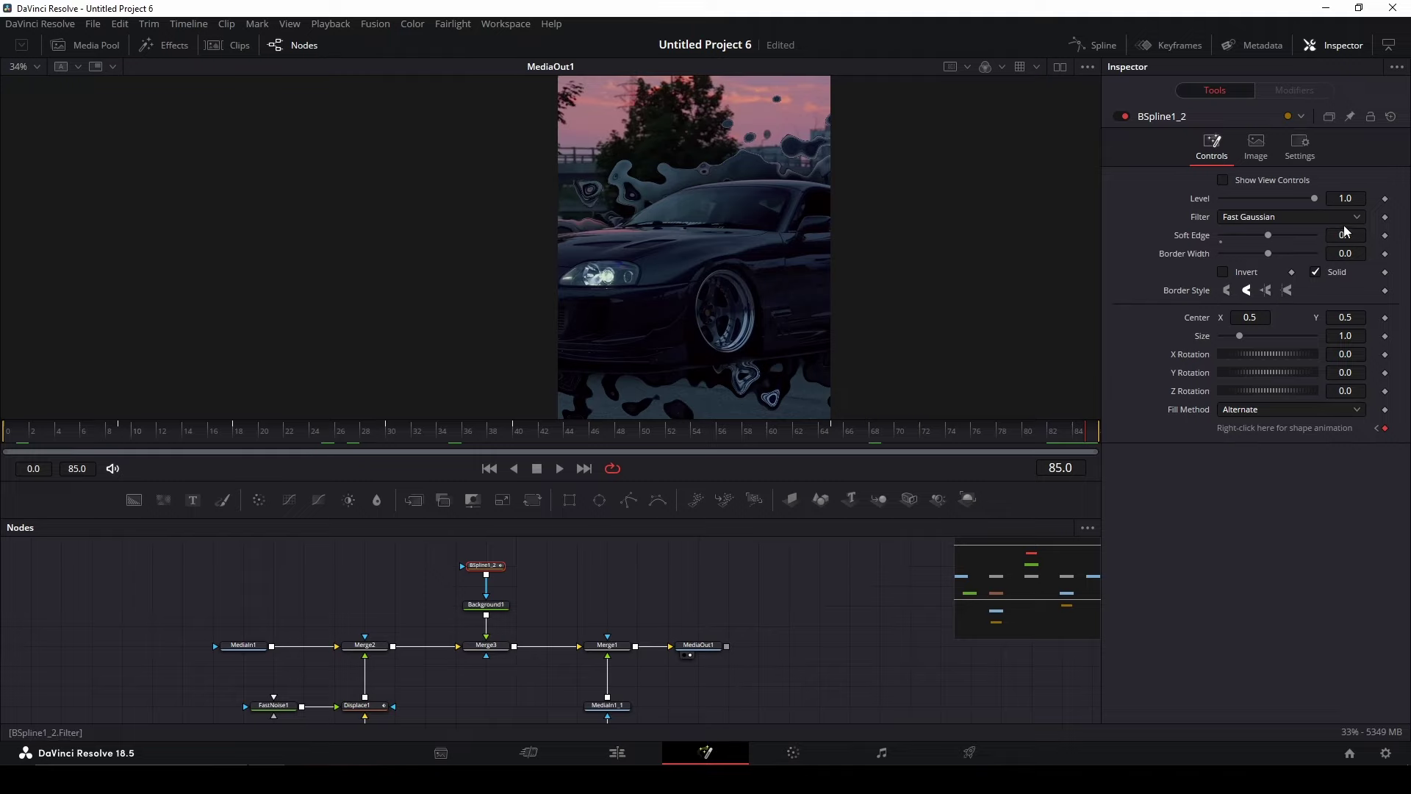
scroll(785, 554, down, 4)
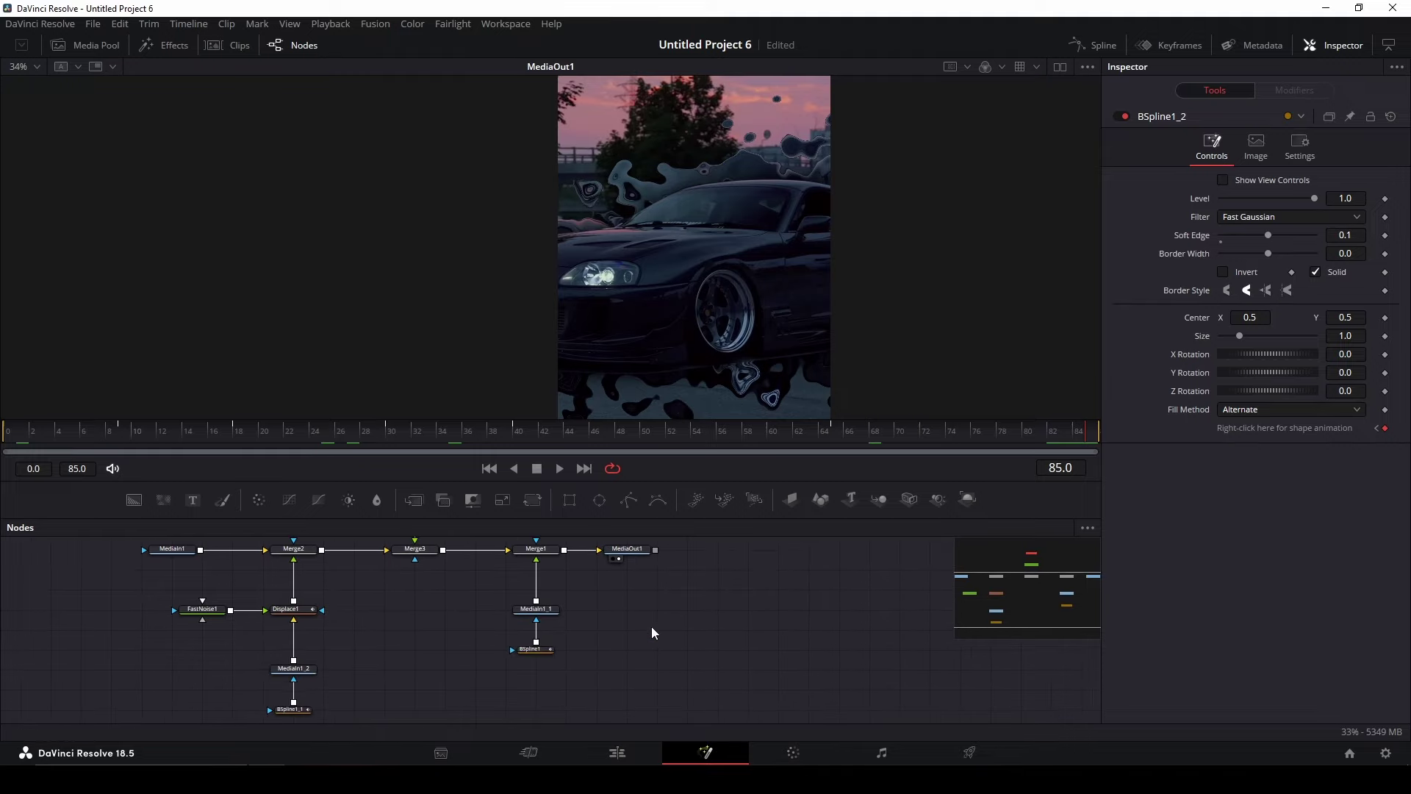
scroll(820, 272, down, 2)
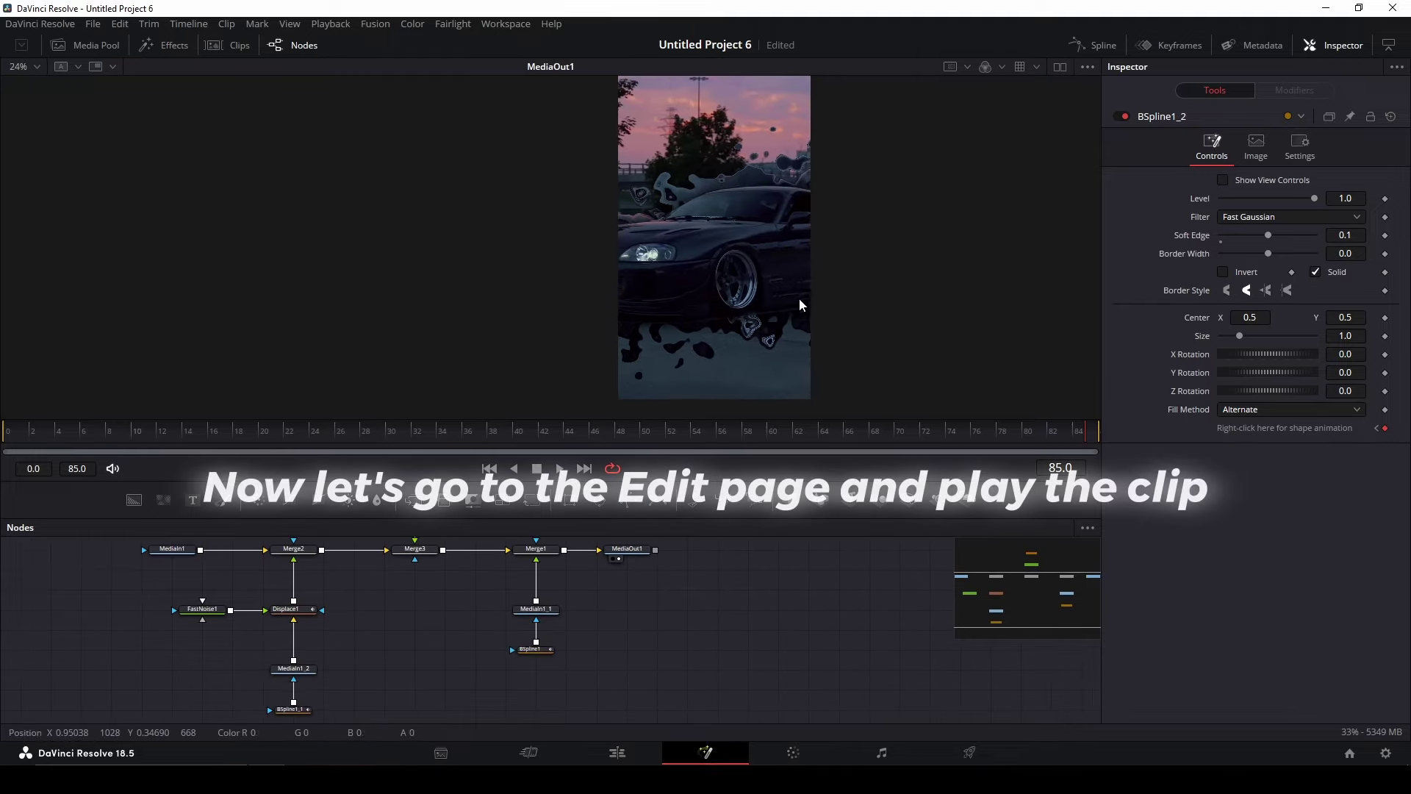
Step: On the Edit page, play Fusion Clip 1 from the start twice, then clear the selection
click(632, 750)
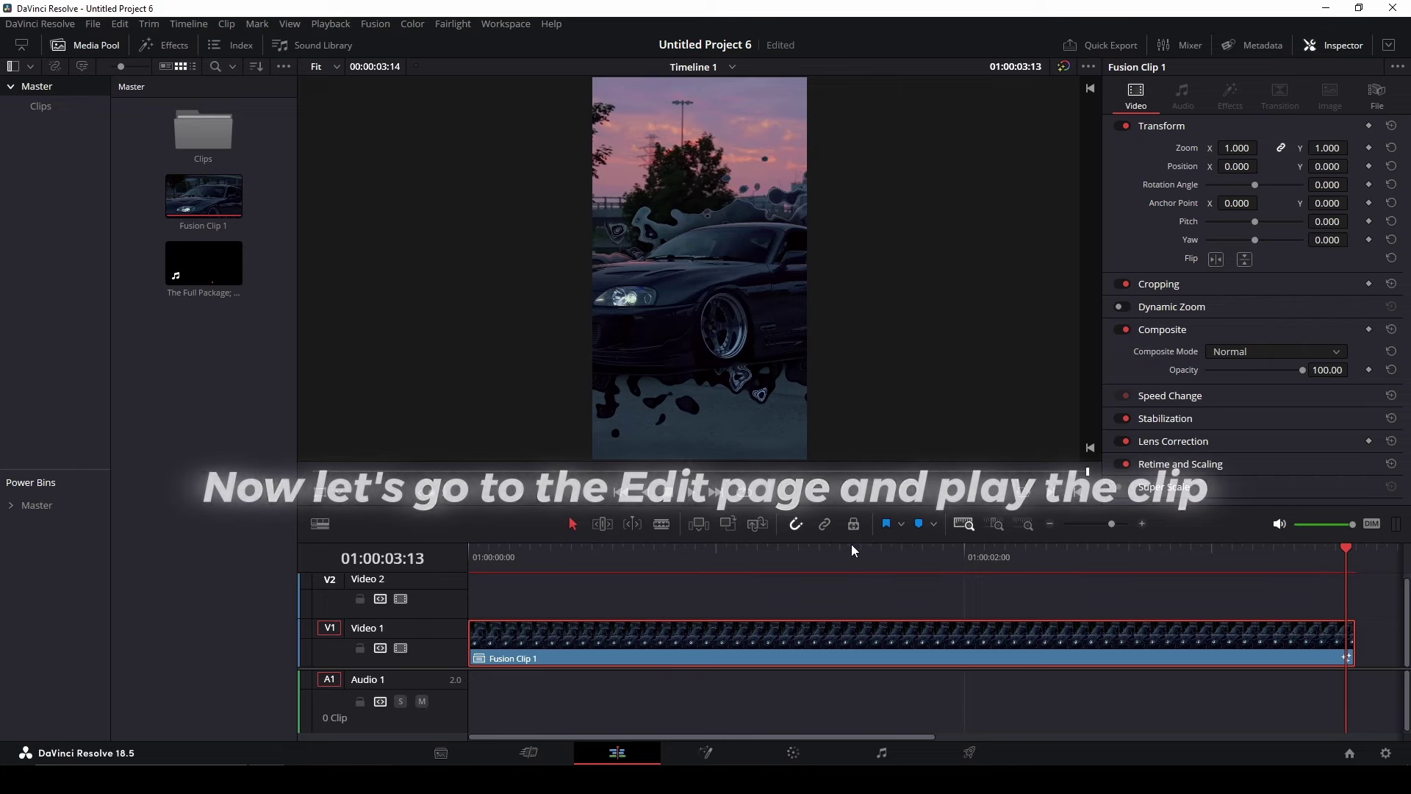
drag(681, 558, 440, 572)
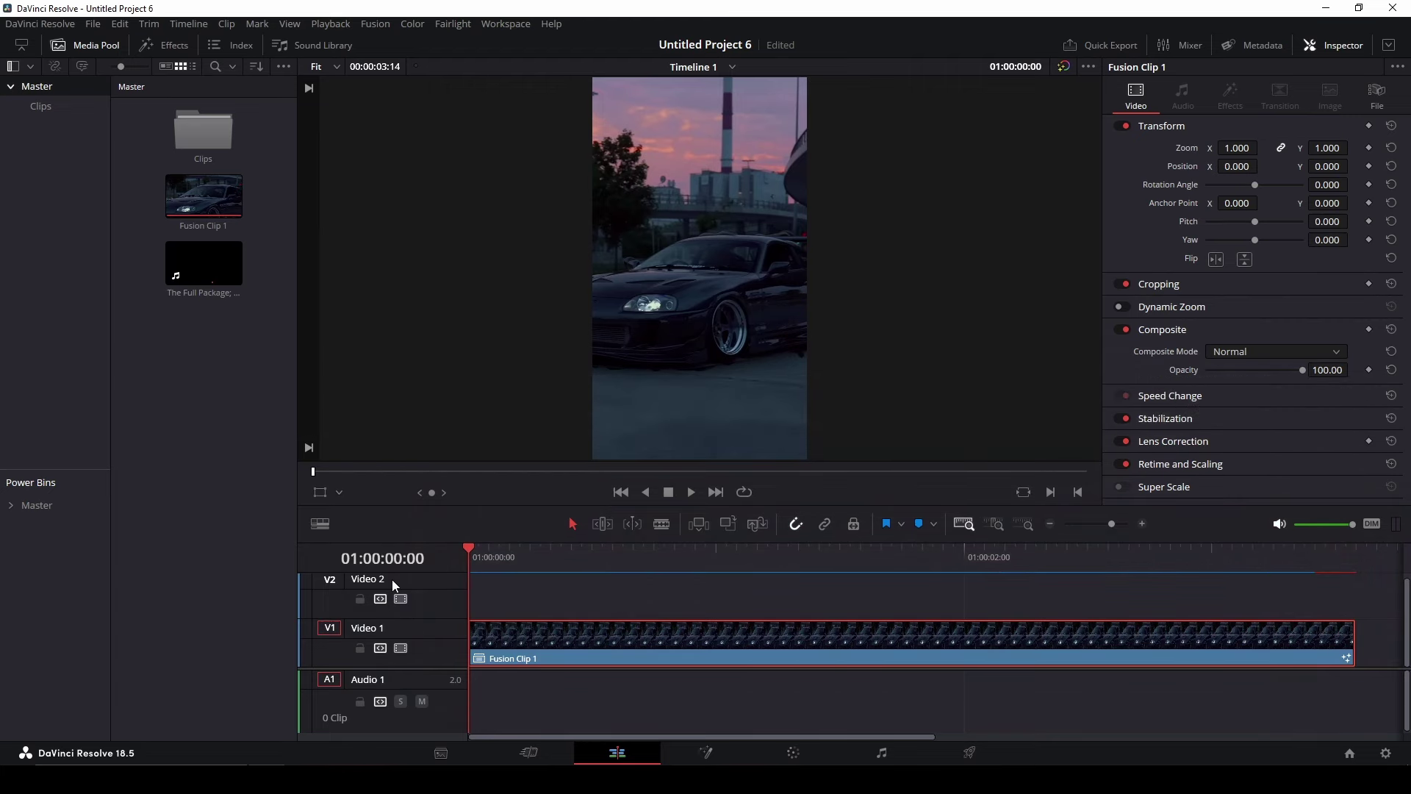
key(space)
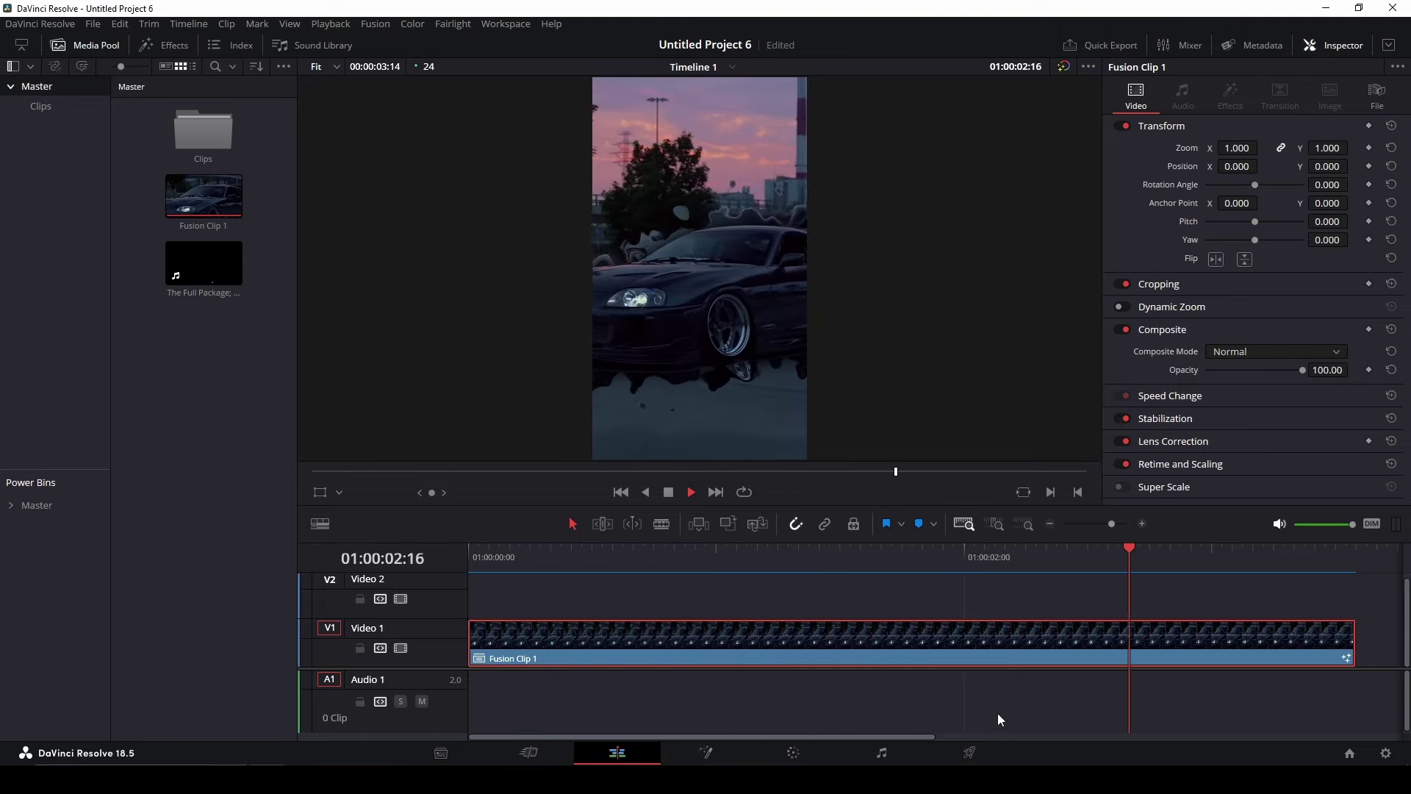
drag(906, 572, 395, 567)
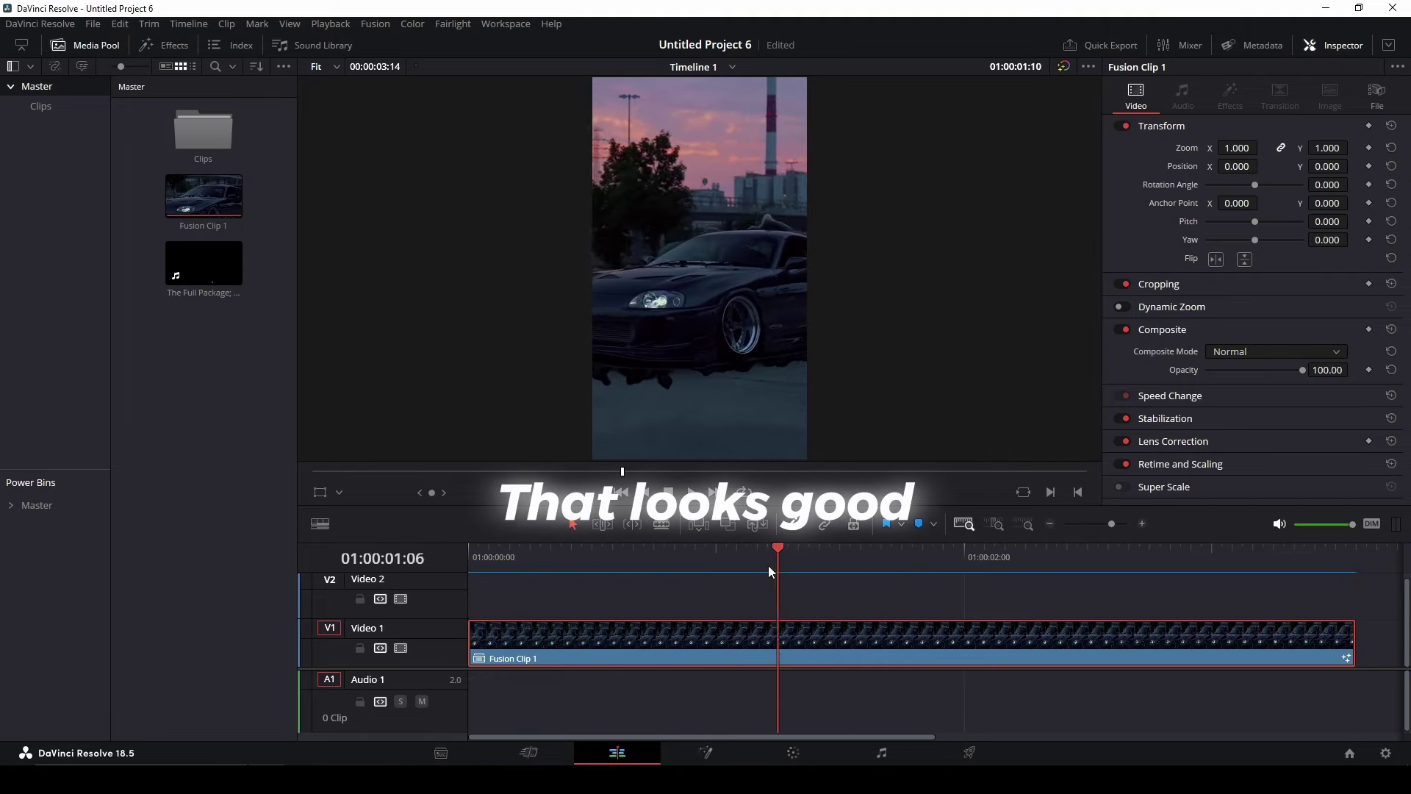
key(space)
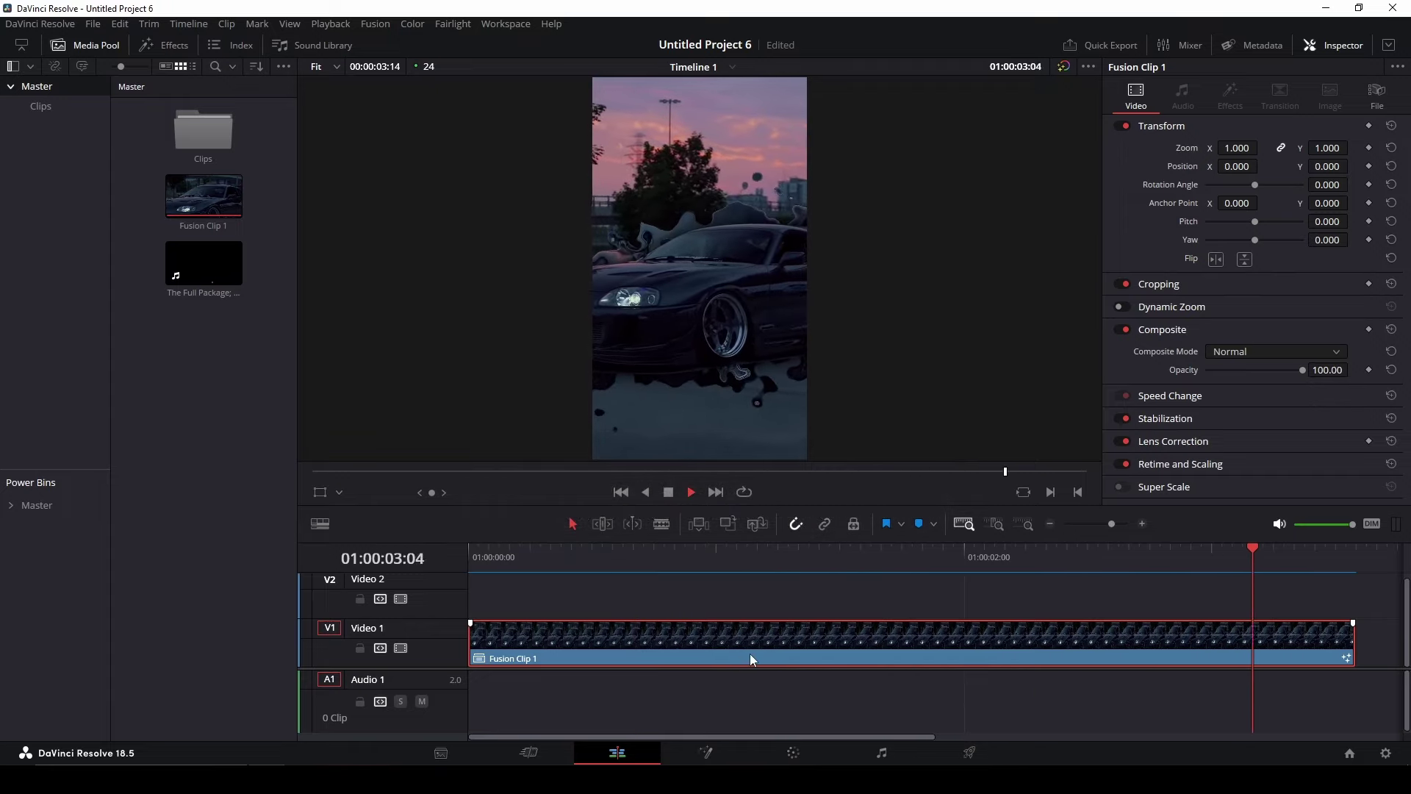
click(803, 724)
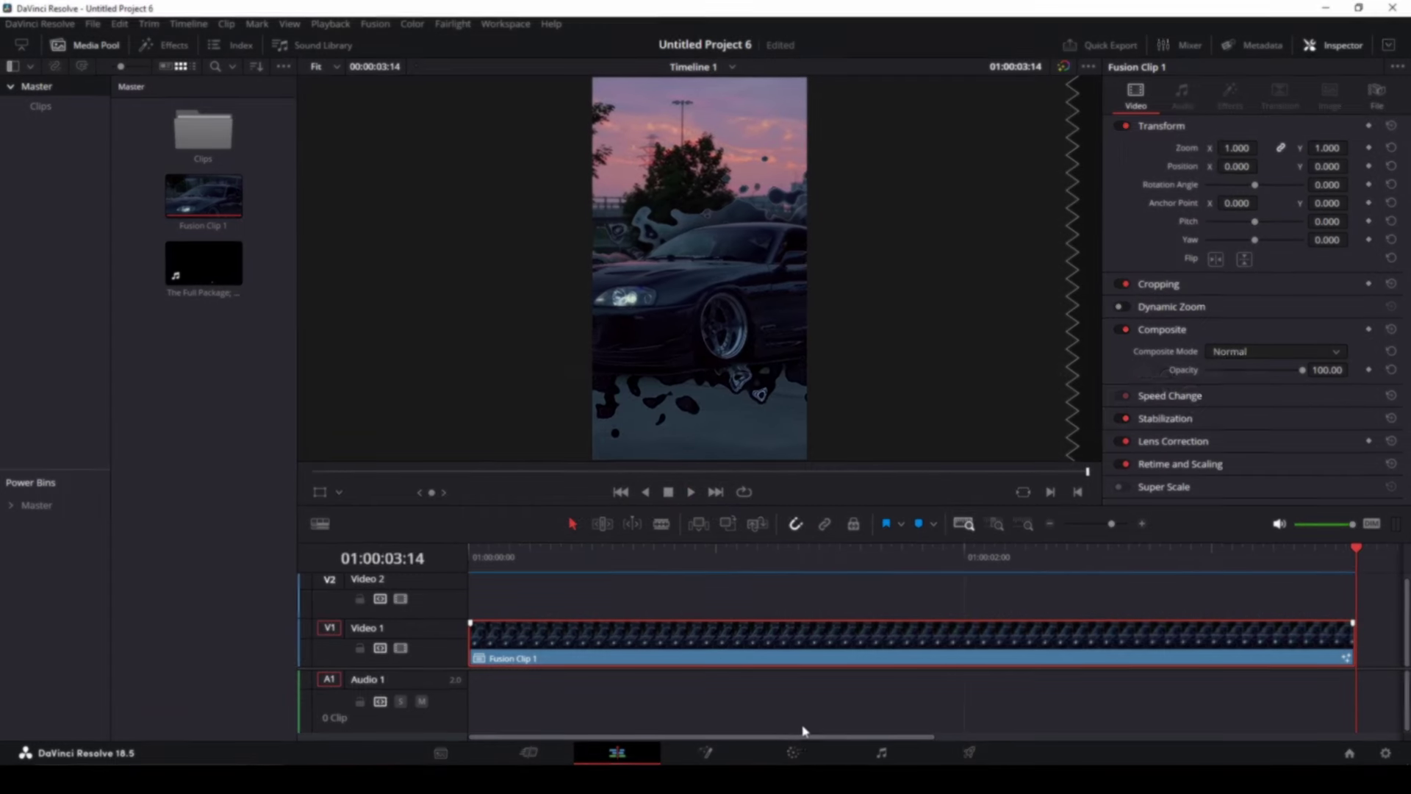